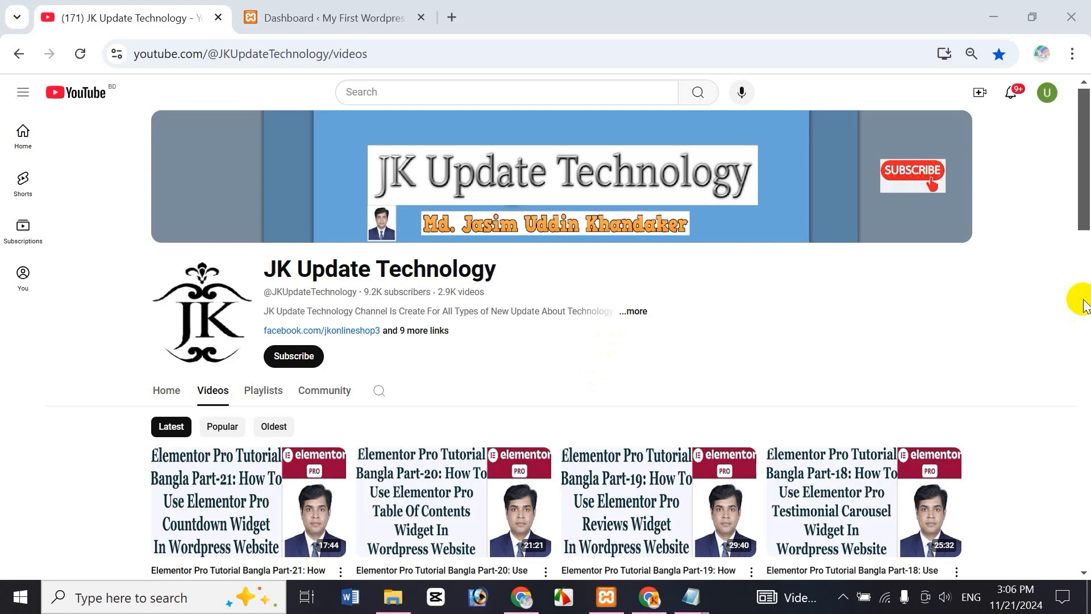
# Browse the playlists of the JK Update Technology YouTube channel and return to its list of videos.
pyautogui.moveTo(1081, 207)
pyautogui.mouseDown()
pyautogui.moveTo(1086, 288)
pyautogui.moveTo(1071, 341)
pyautogui.moveTo(1084, 318)
pyautogui.moveTo(1085, 225)
pyautogui.mouseUp()
pyautogui.click(267, 267)
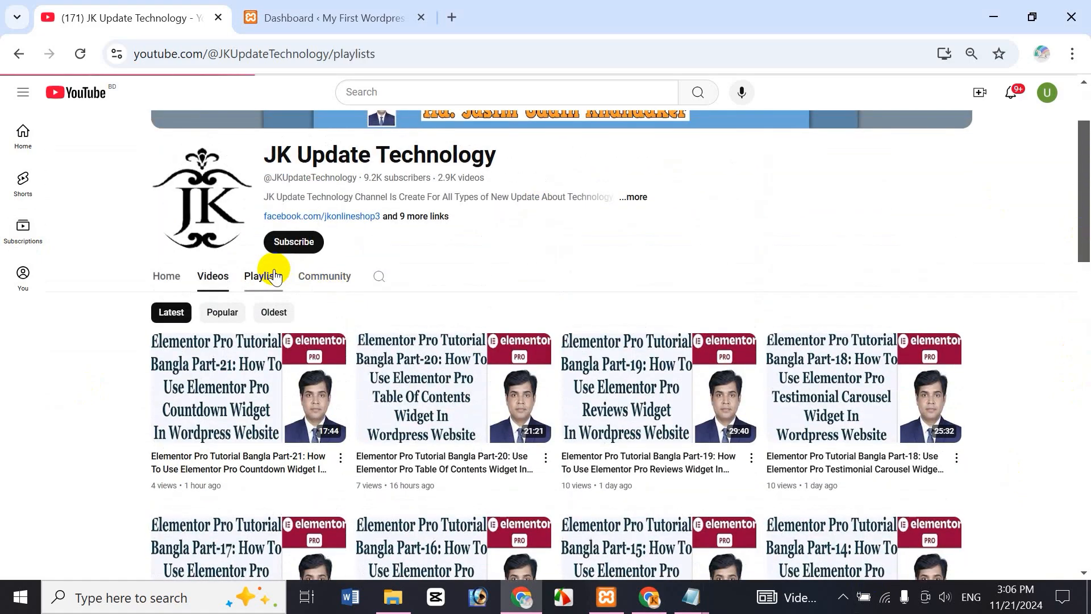
pyautogui.scroll(-2, 1083, 285)
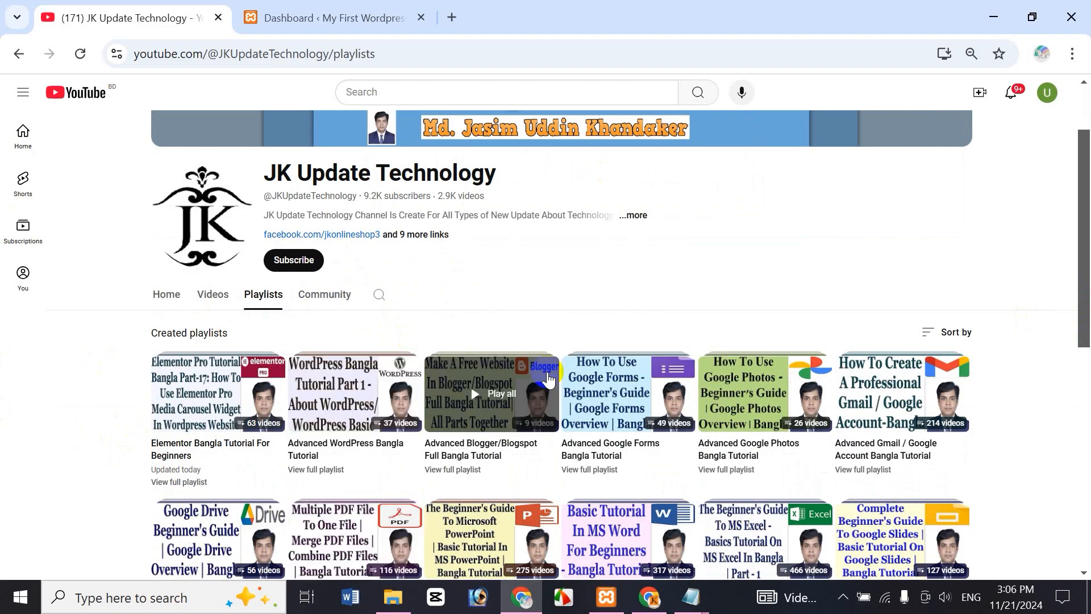
pyautogui.scroll(-1, 1085, 333)
pyautogui.scroll(-4, 1086, 332)
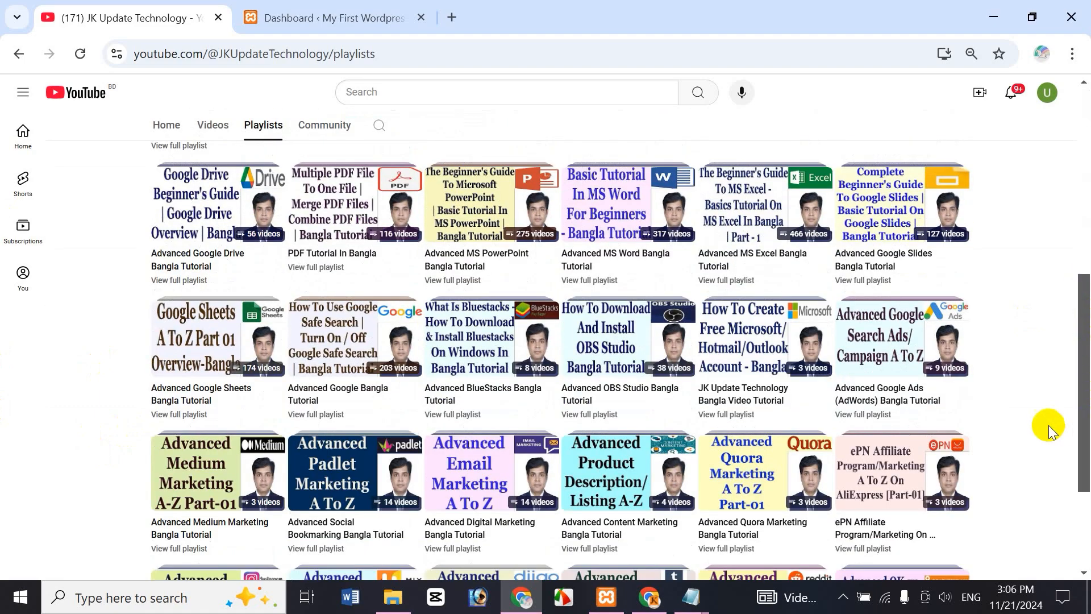
pyautogui.scroll(-3, 1082, 397)
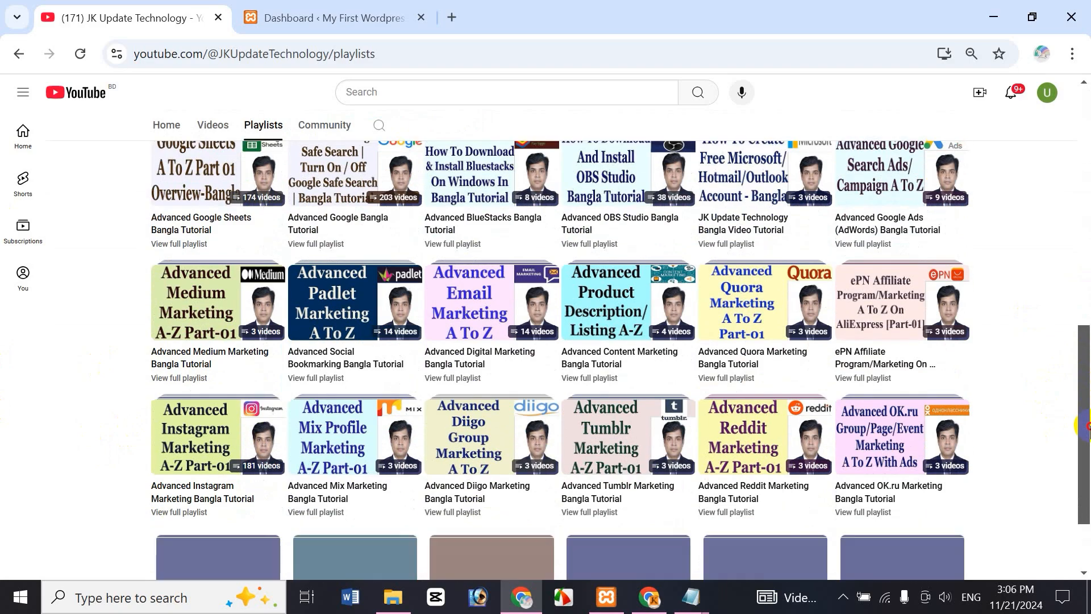
pyautogui.scroll(10, 1082, 426)
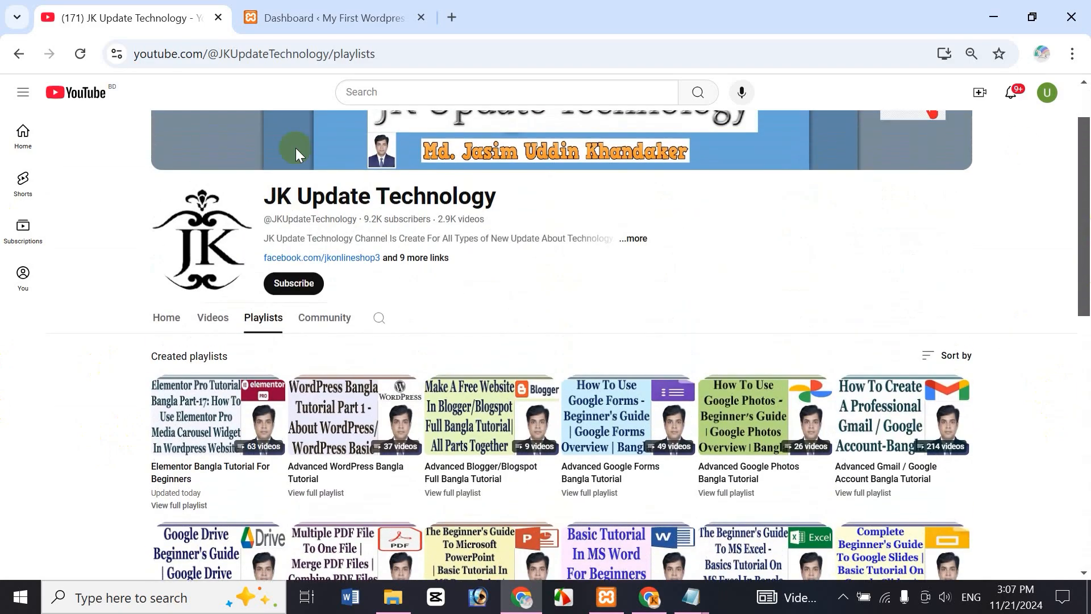
pyautogui.click(212, 319)
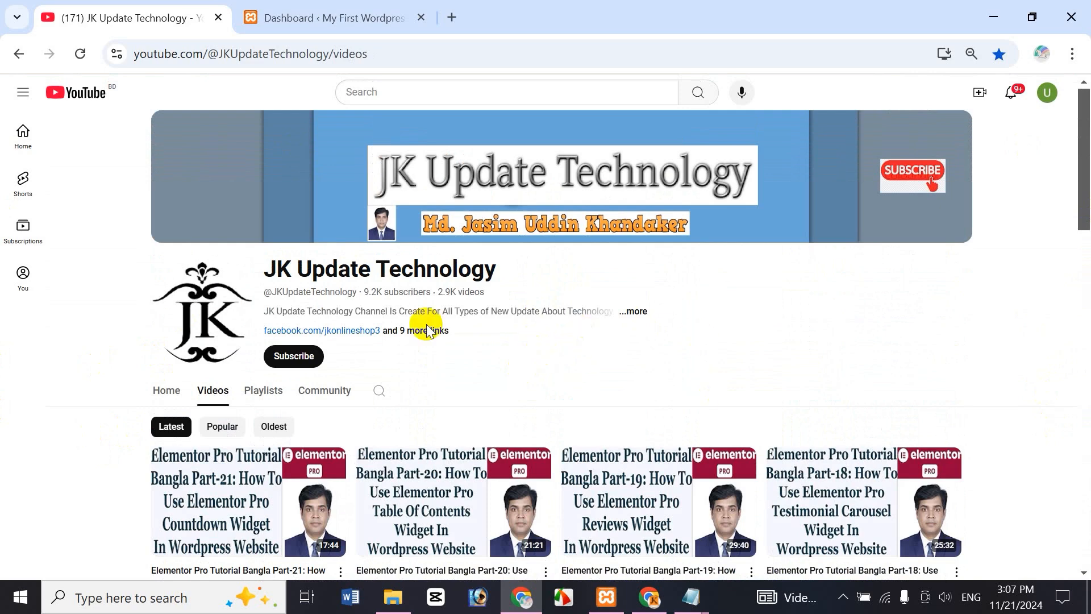
# Open the WordPress login page at jasimonline.com/wp-admin in a new browser tab.
pyautogui.click(453, 18)
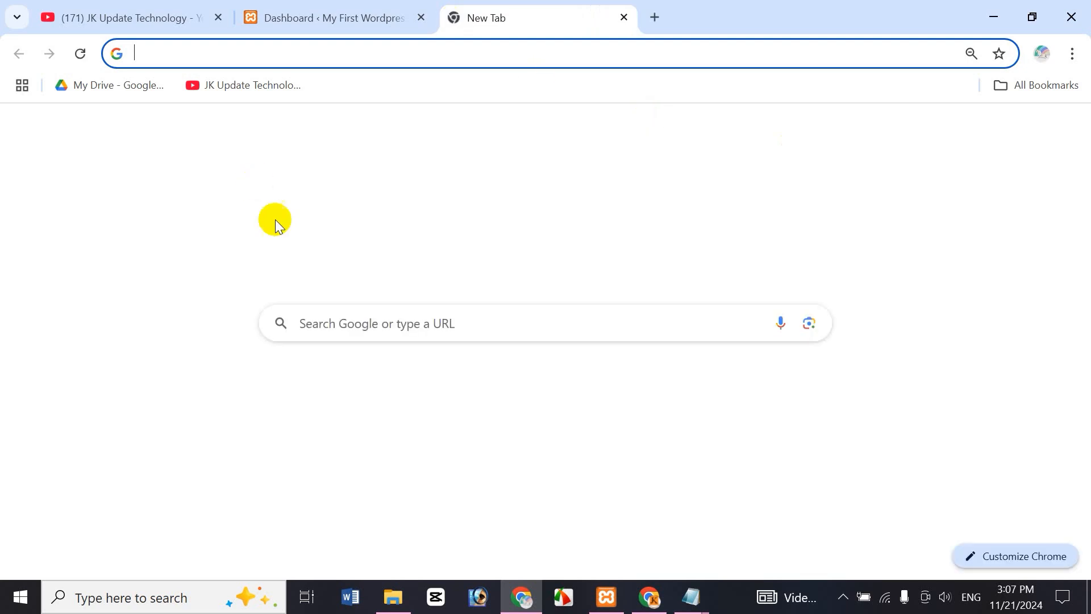
pyautogui.write('jasimonline.com/wp-admin')
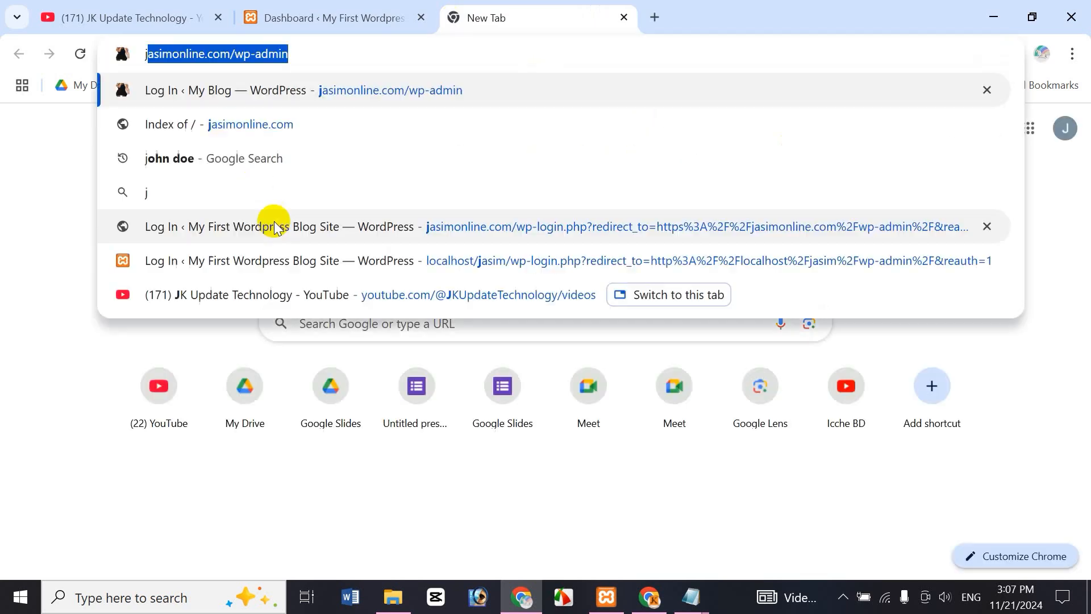
pyautogui.press('Right')
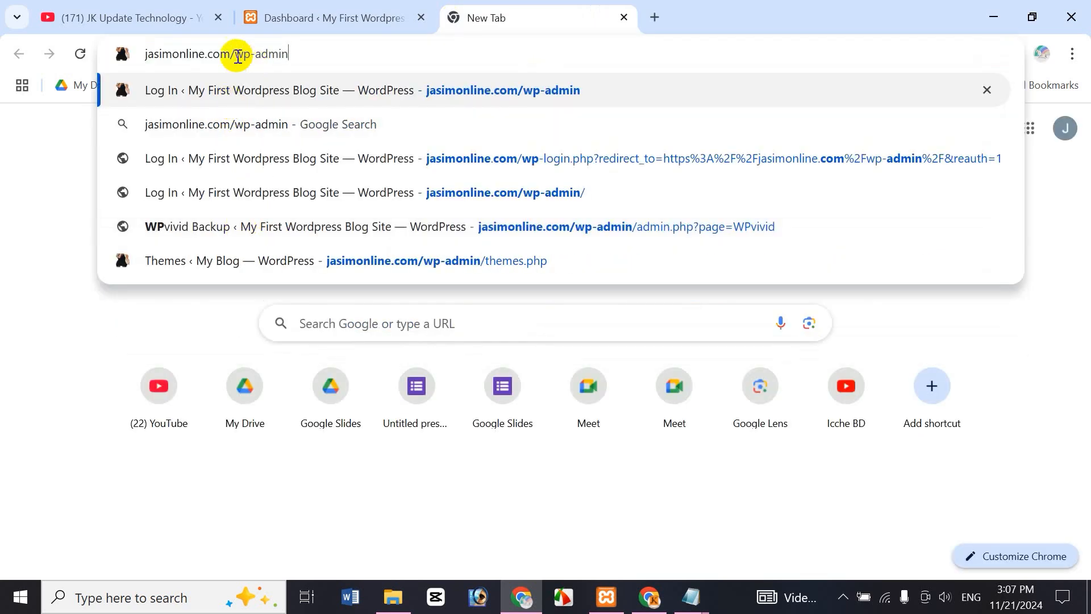
pyautogui.moveTo(236, 54); pyautogui.dragTo(312, 63)
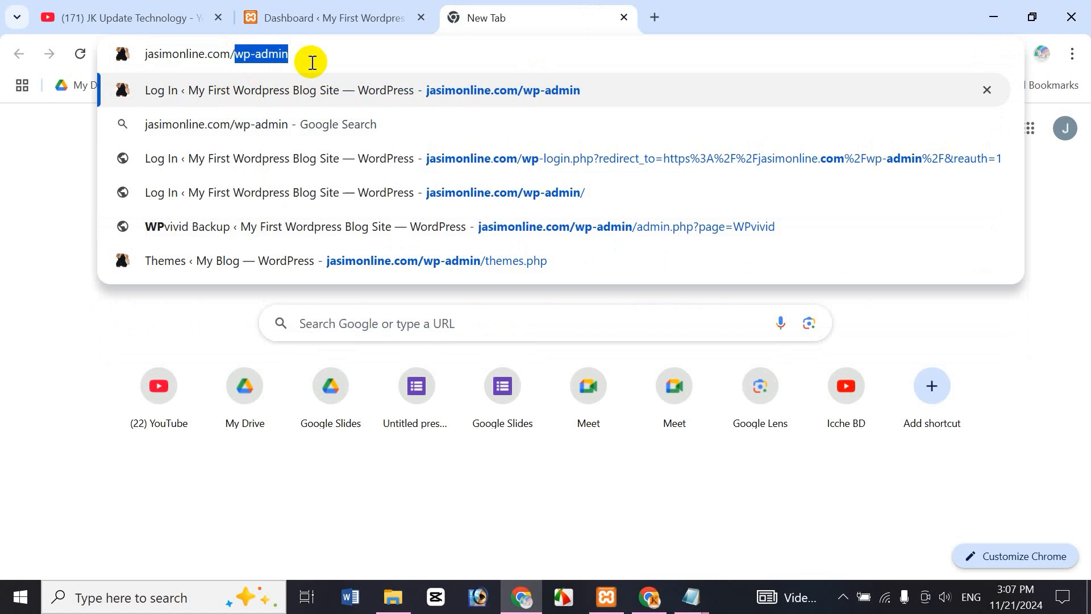
pyautogui.click(323, 54)
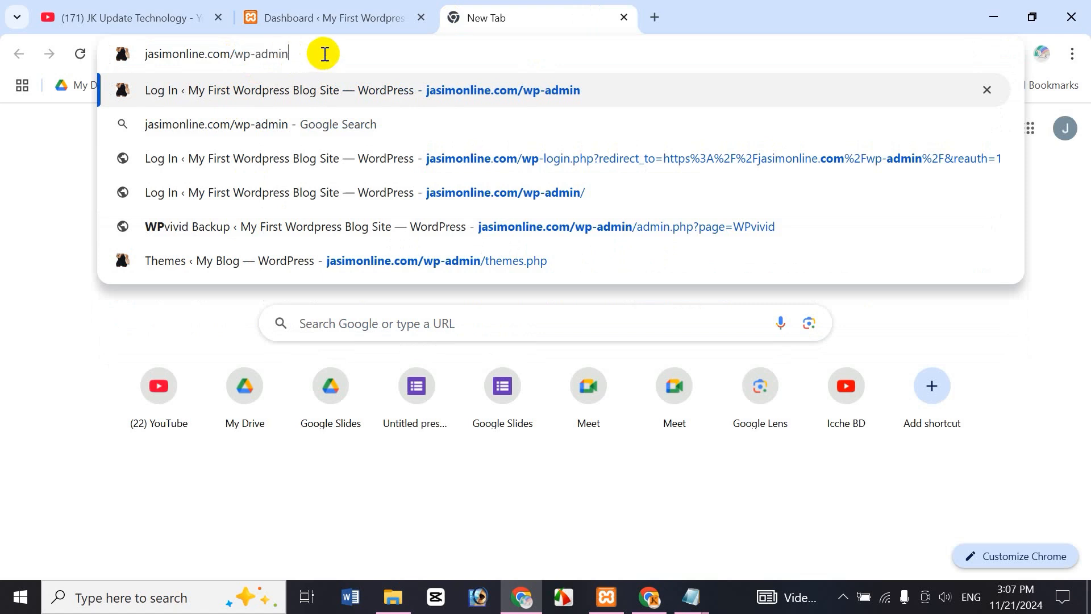
pyautogui.press('Return')
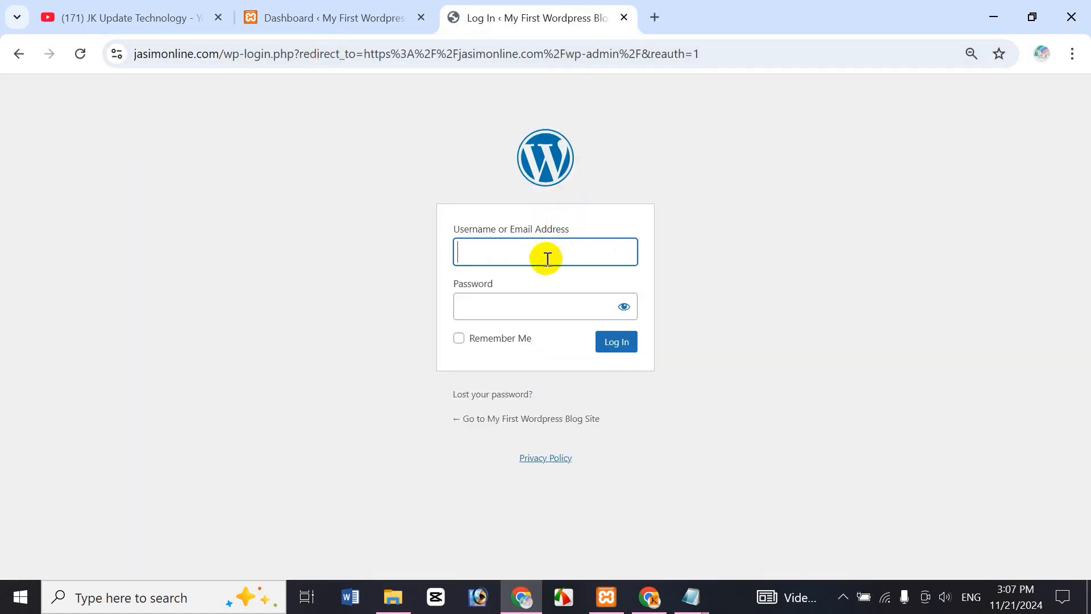
pyautogui.click(361, 22)
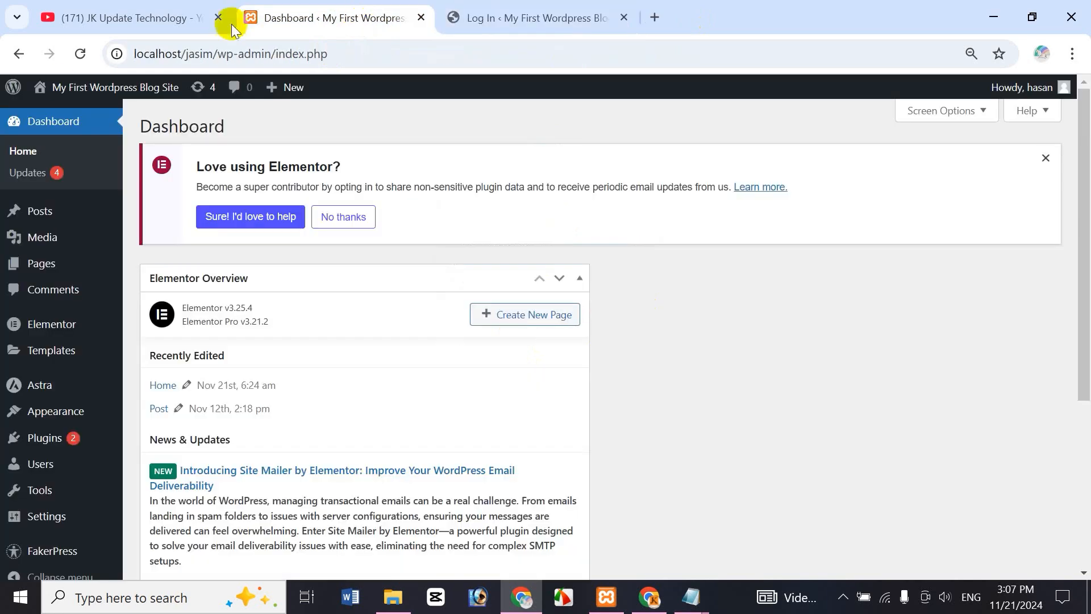
pyautogui.click(518, 18)
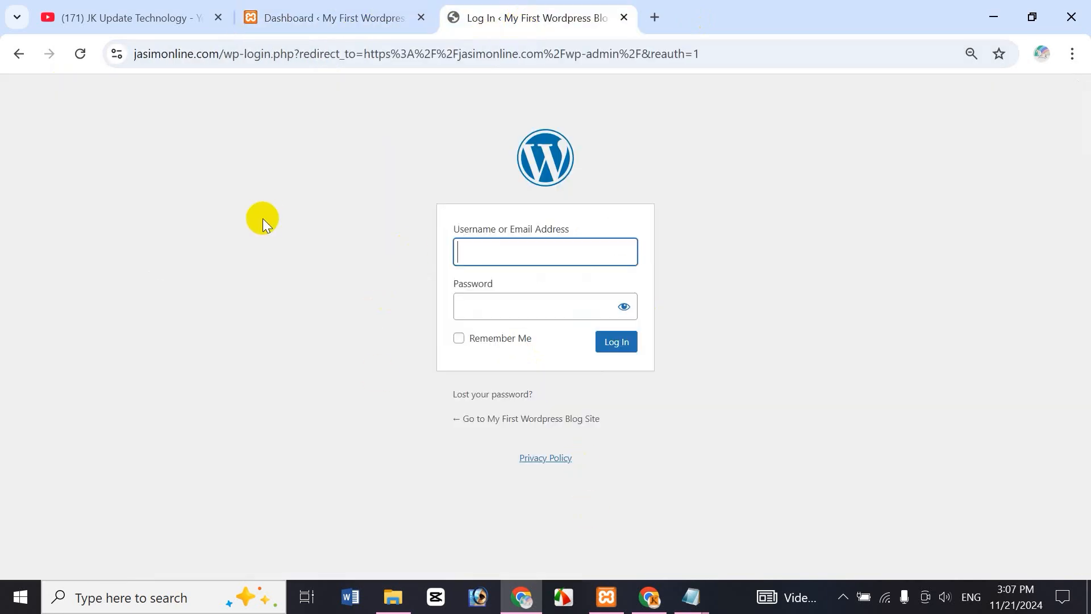
pyautogui.click(140, 22)
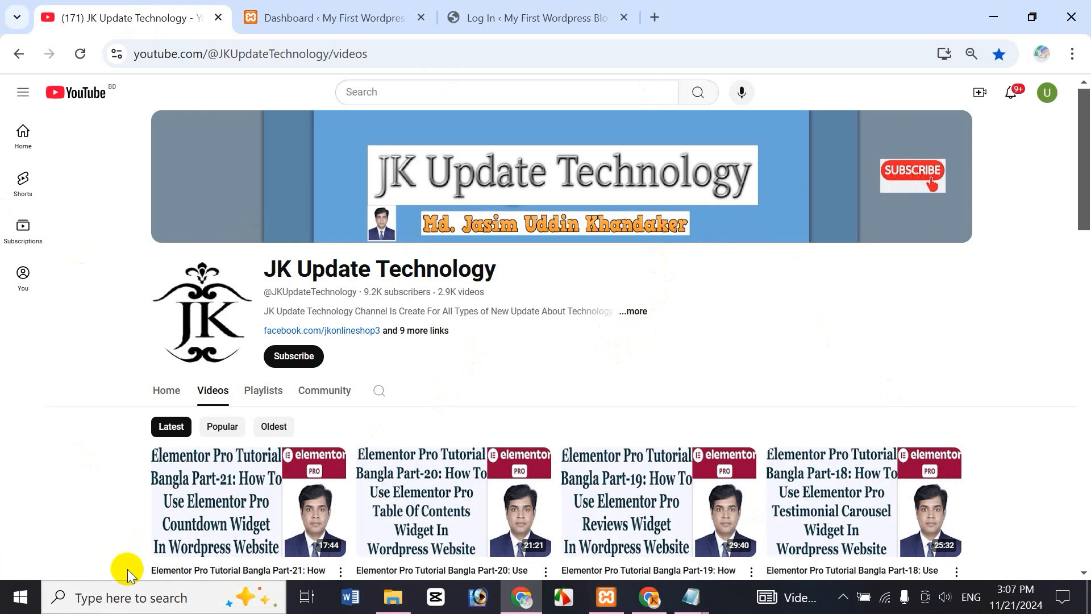
# Open the XAMPP Control Panel, check the status of the Apache and MySQL modules, and minimise it.
pyautogui.click(118, 601)
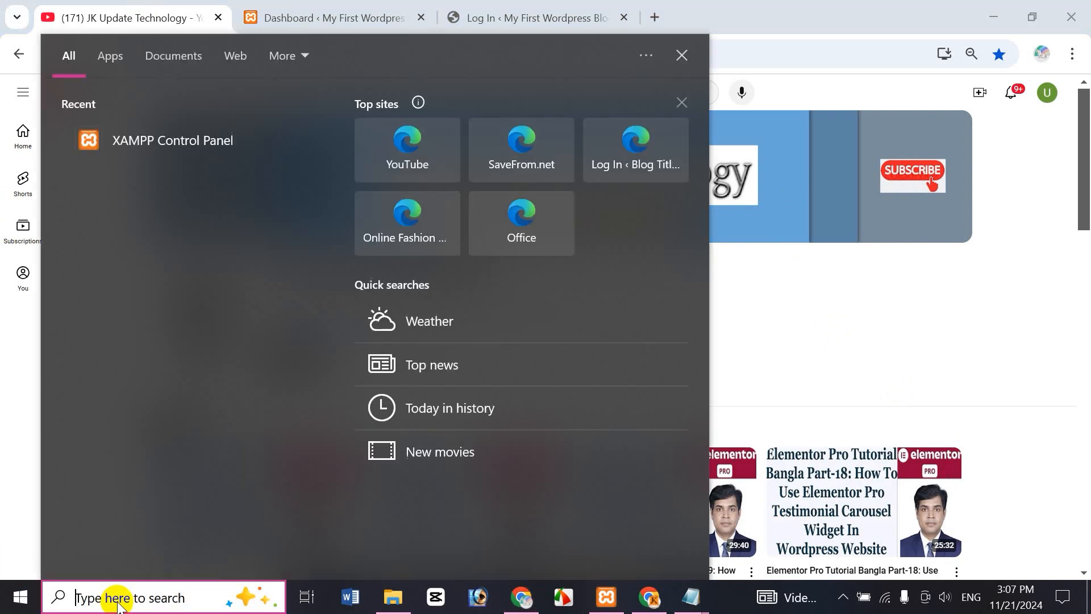
pyautogui.write('xam')
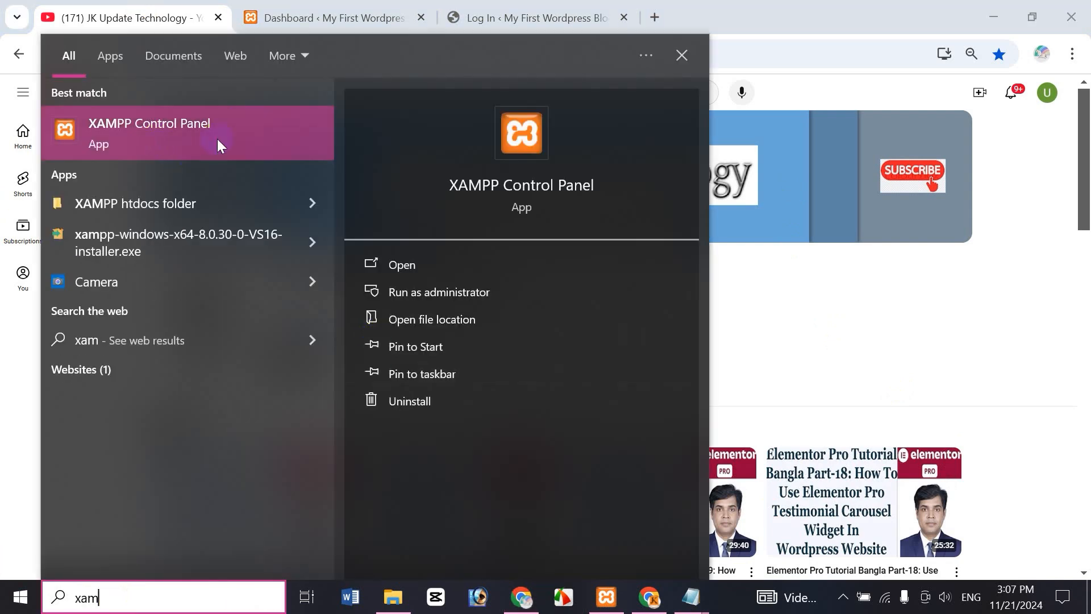
pyautogui.click(210, 136)
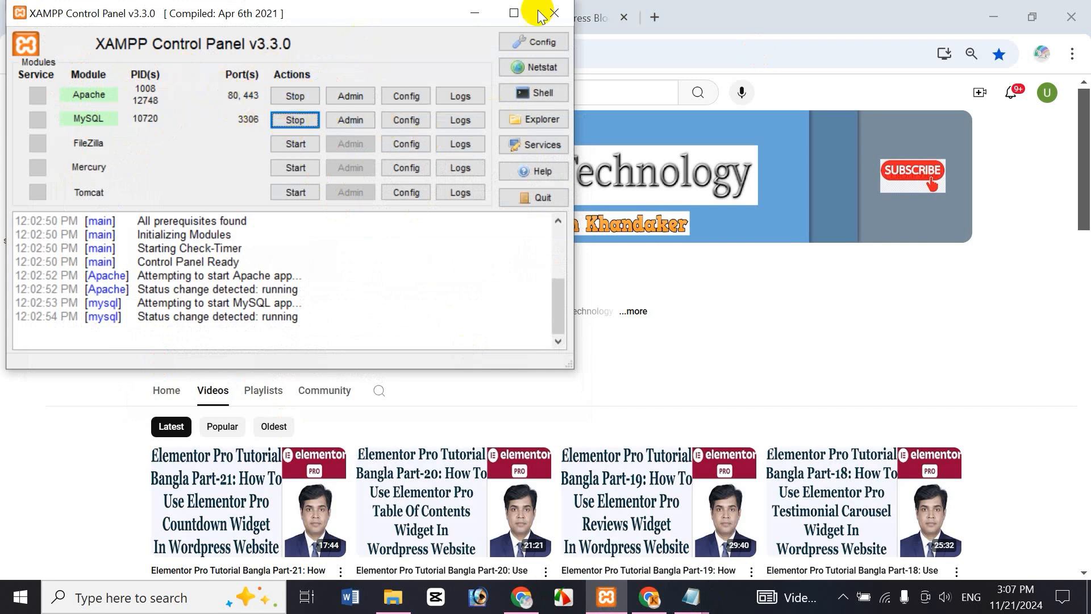
pyautogui.click(474, 12)
# Enter the address localhost/jasim/wp-admin in a new browser tab and return to the WordPress login page without loading it.
pyautogui.click(653, 18)
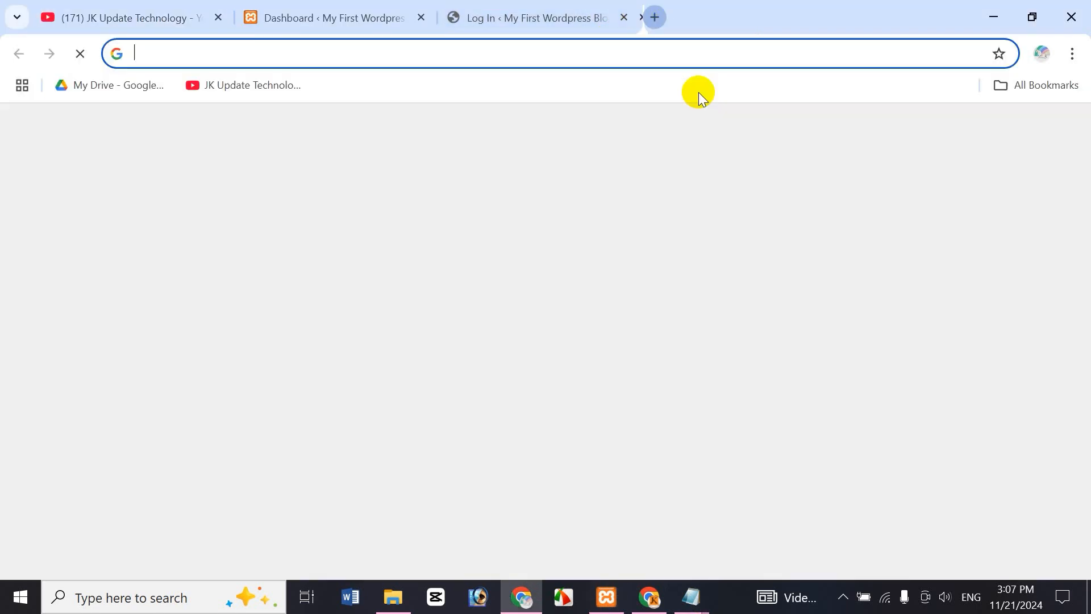
pyautogui.write('localhost/jasim/wp-admin')
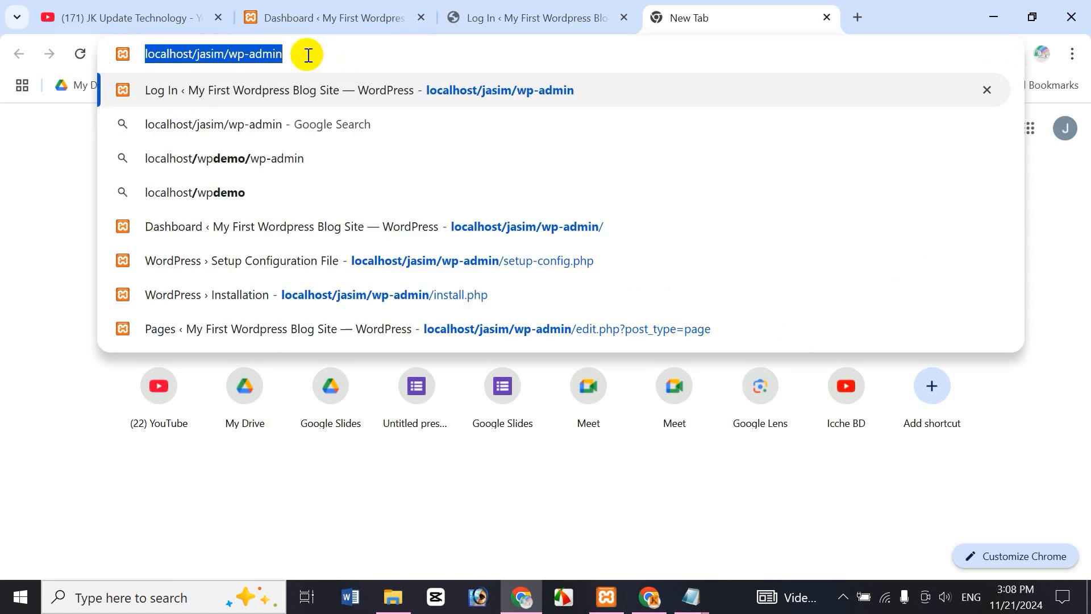
pyautogui.click(312, 54)
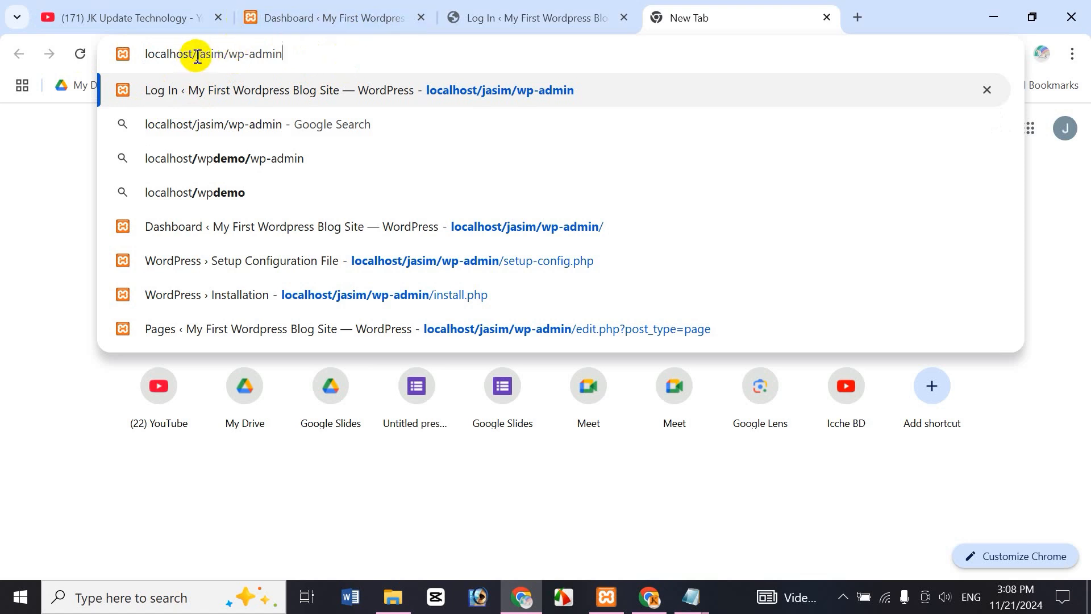
pyautogui.moveTo(197, 55); pyautogui.dragTo(228, 55)
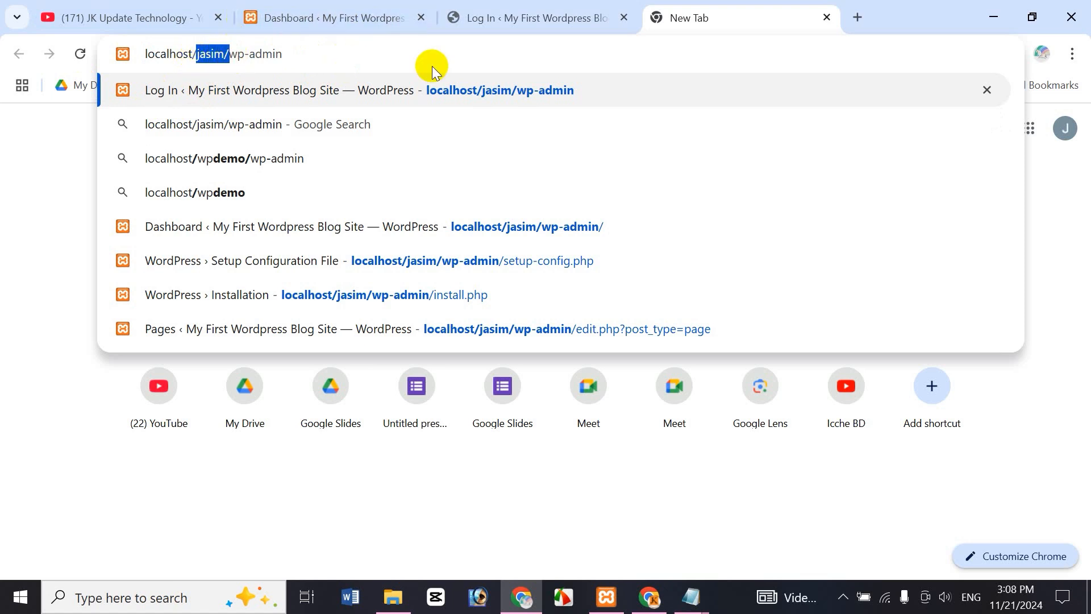
pyautogui.click(315, 59)
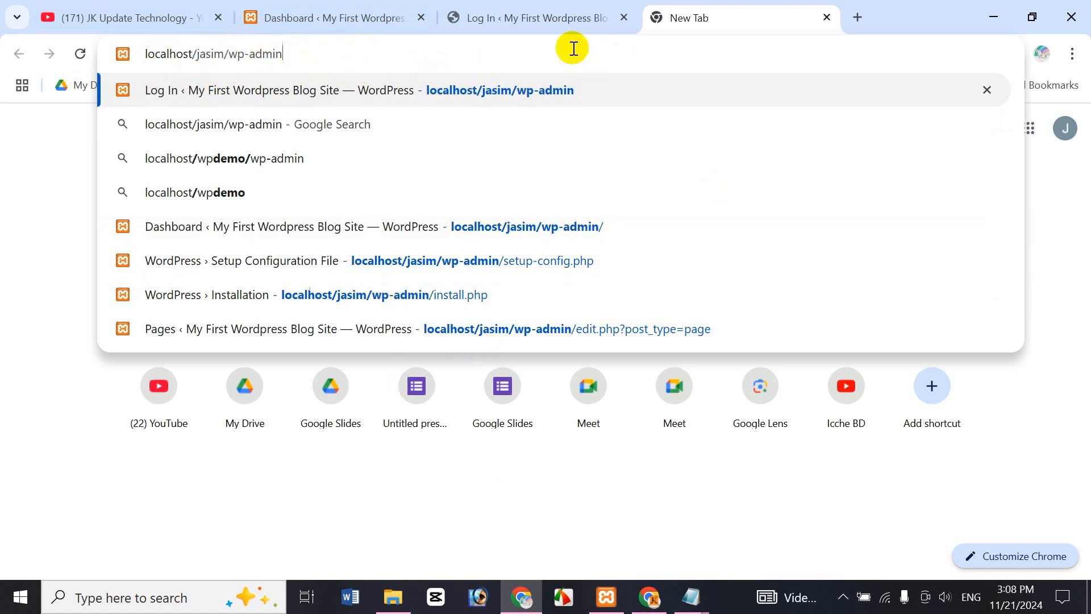
pyautogui.click(571, 28)
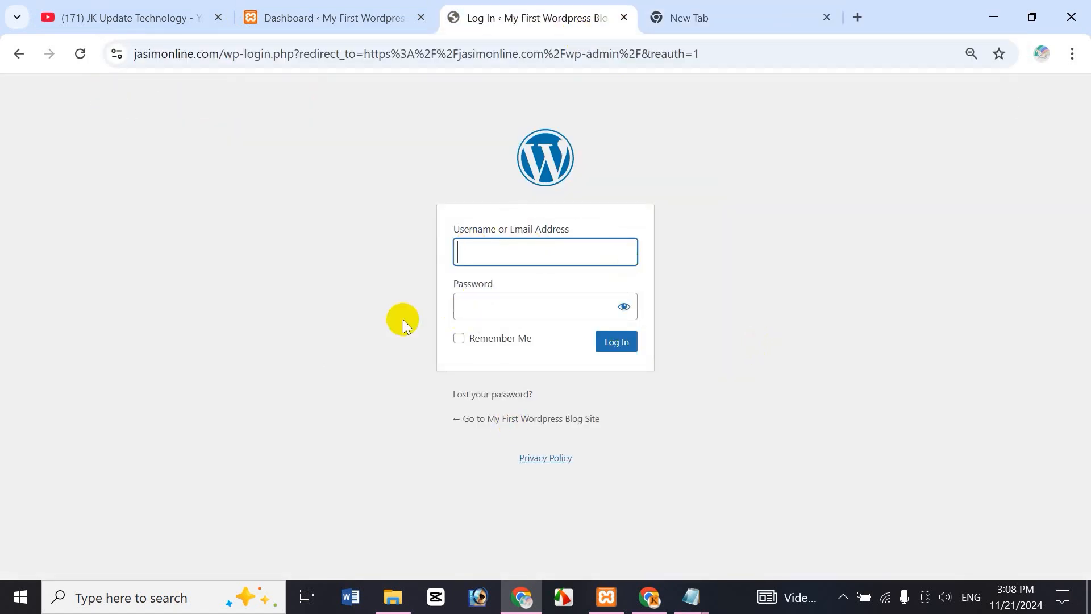
# Open the local site's Home page from the list of all pages in the Elementor editor, and close the empty and login browser tabs.
pyautogui.click(348, 16)
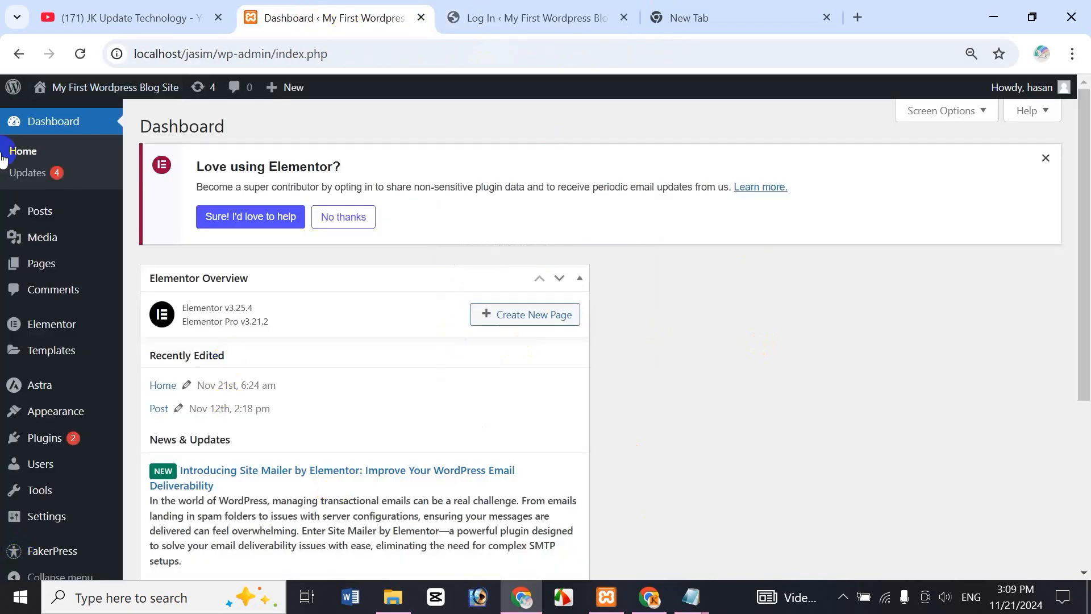
pyautogui.moveTo(39, 267)
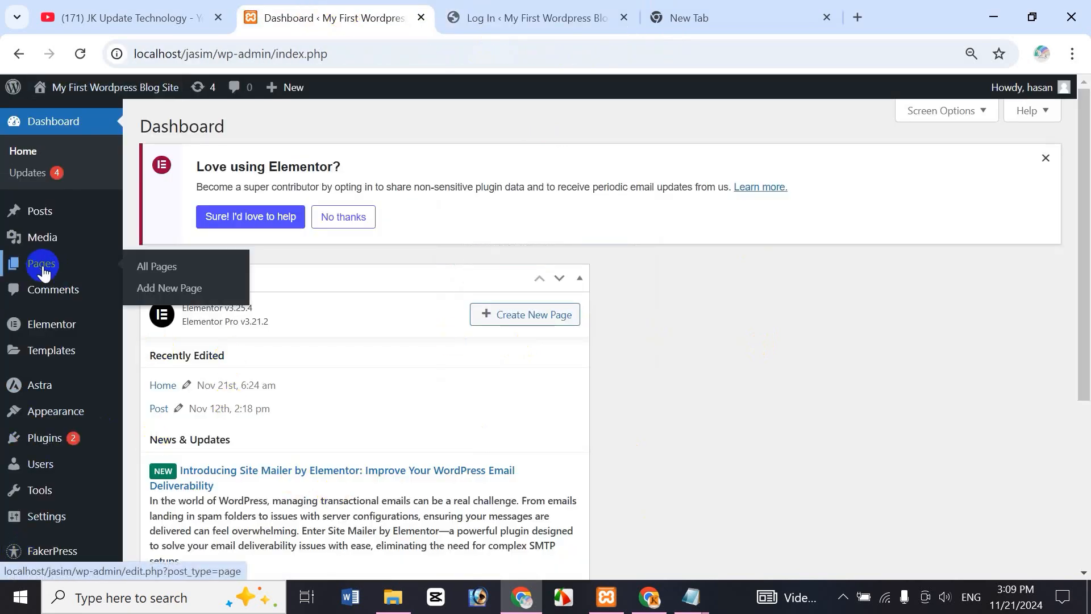
pyautogui.click(182, 273)
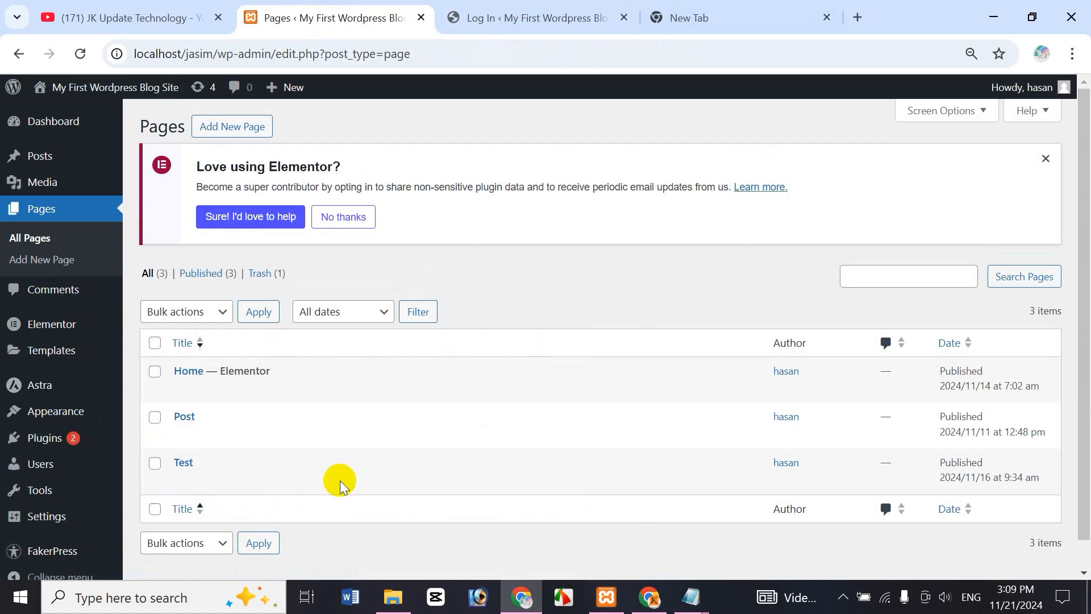
pyautogui.click(369, 391)
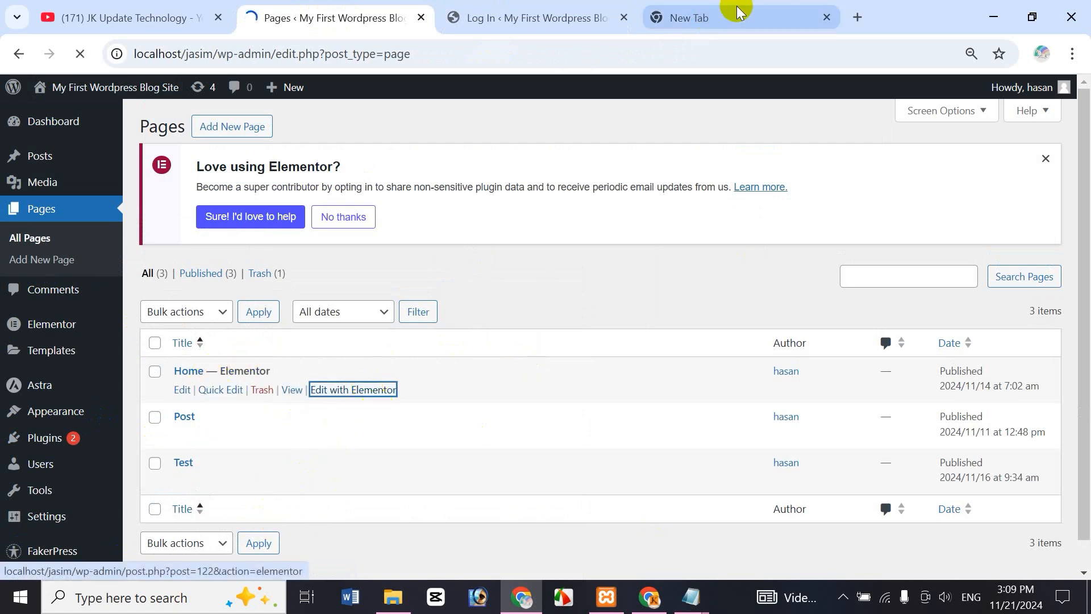
pyautogui.click(825, 18)
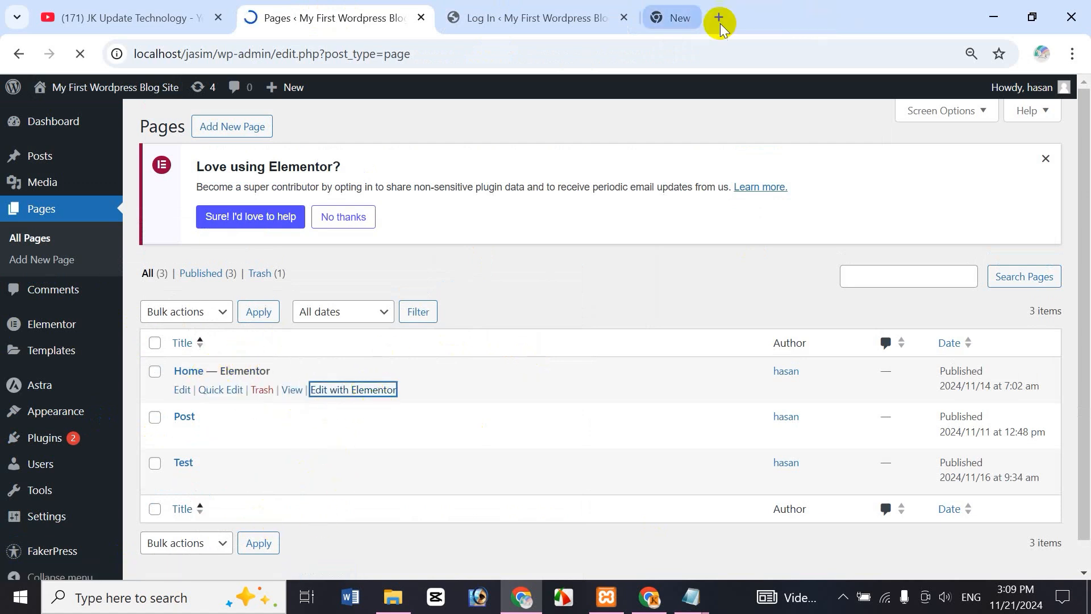
pyautogui.click(624, 18)
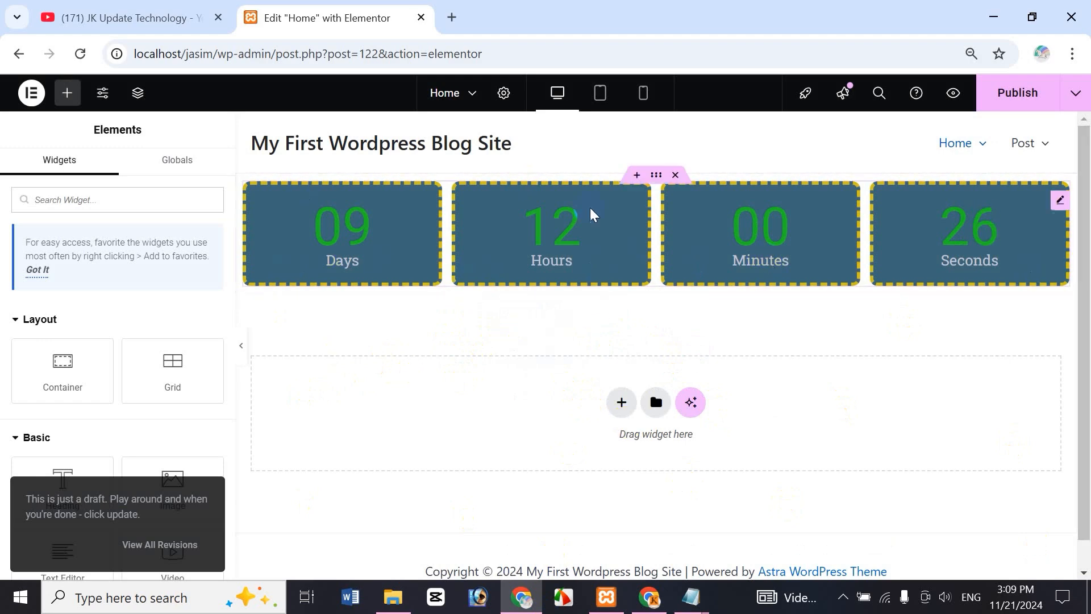
pyautogui.click(101, 20)
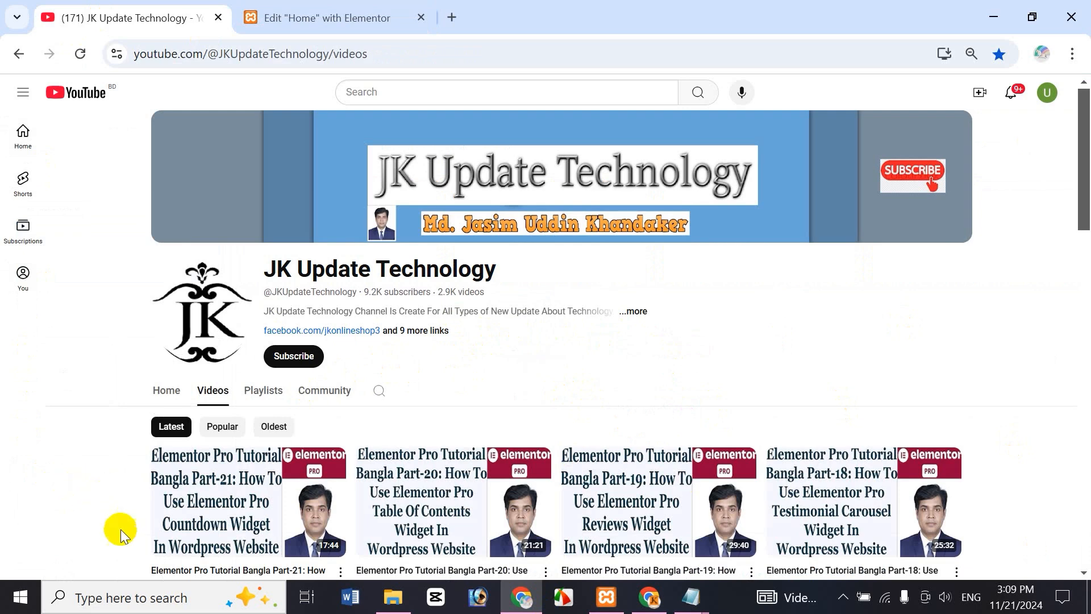
pyautogui.click(255, 17)
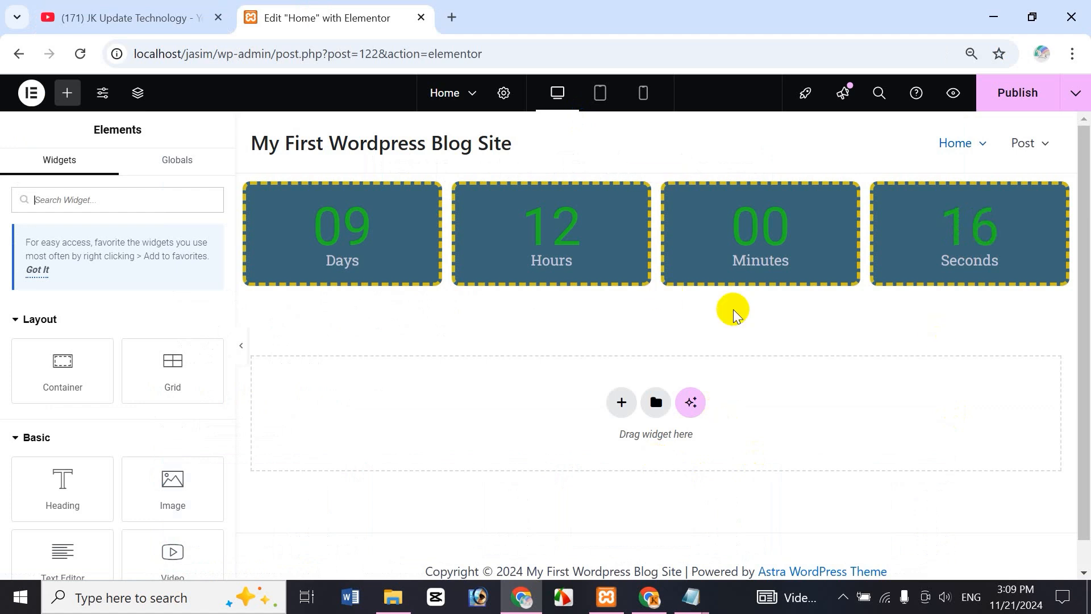
# Add a flexbox container with the single downward-direction structure below the countdown on the Home page.
pyautogui.scroll(-1, 1051, 398)
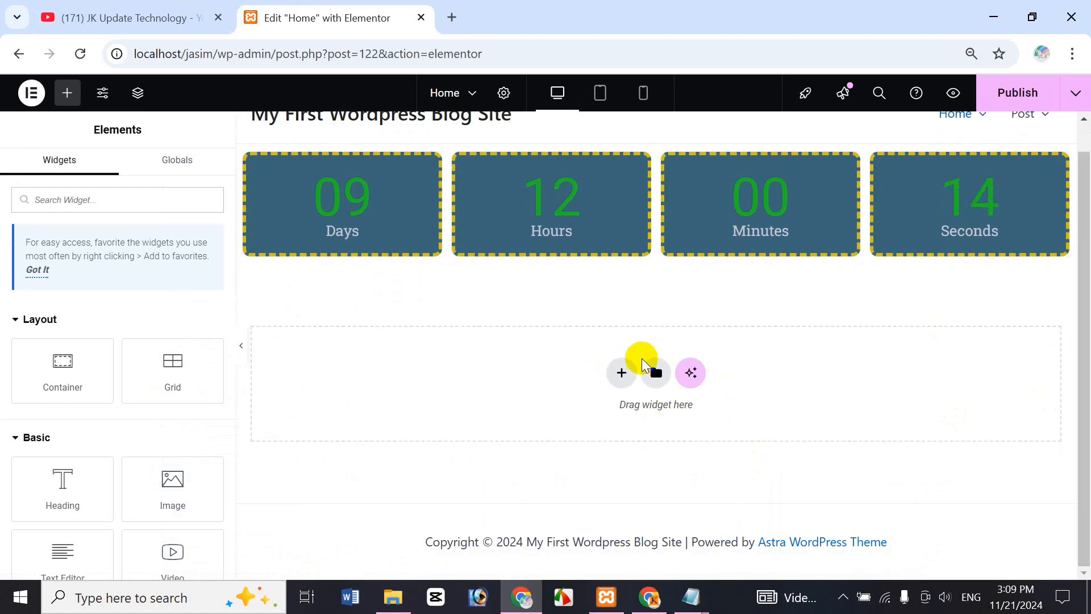
pyautogui.click(620, 372)
pyautogui.click(582, 405)
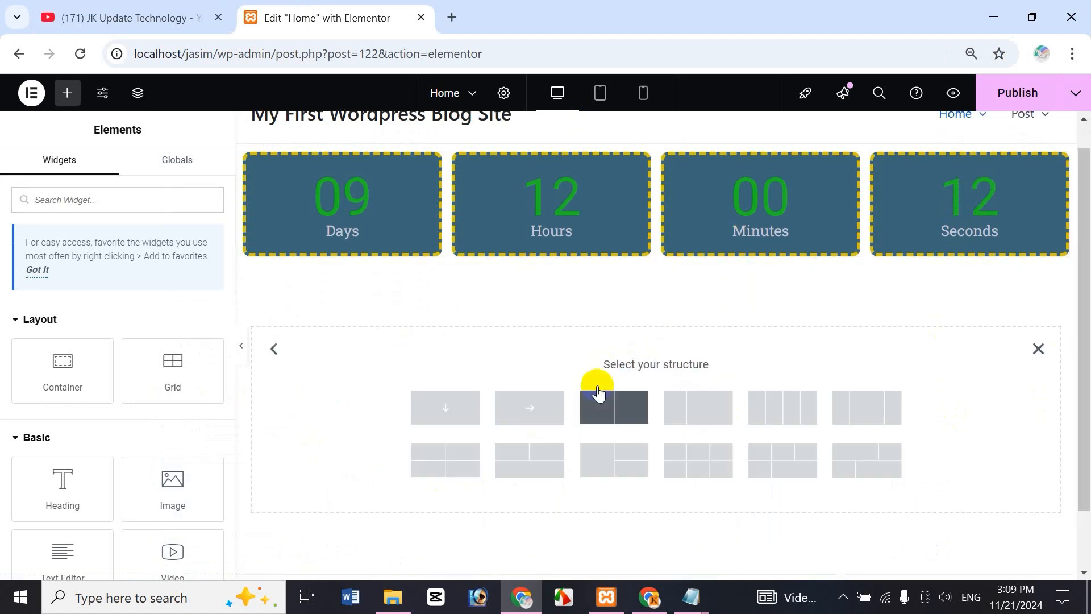
pyautogui.click(436, 408)
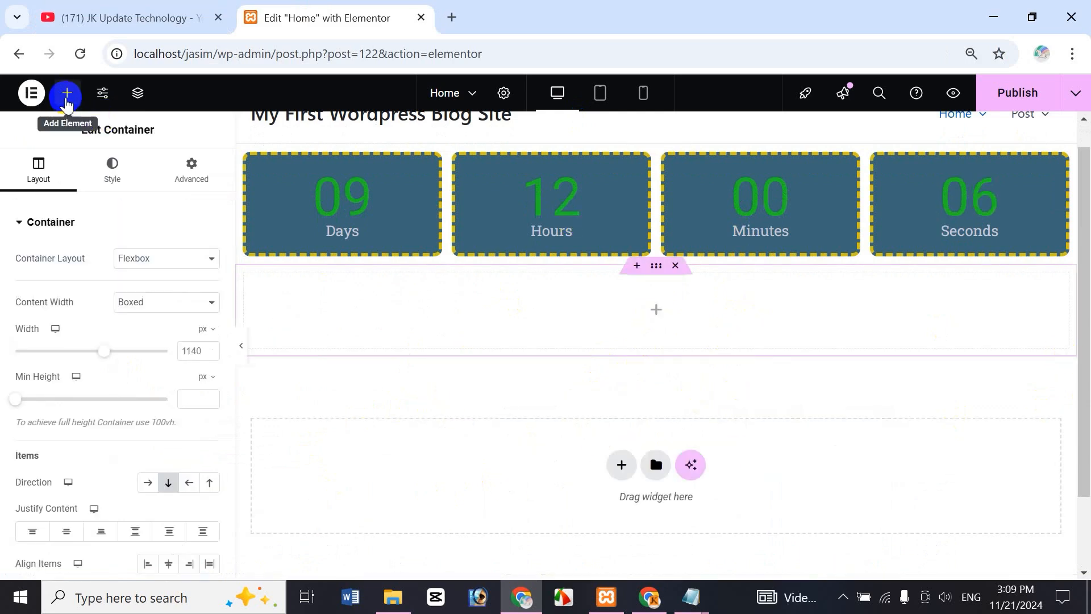
# Find the Share Buttons widget among the elements and place it in the empty container below the countdown.
pyautogui.click(67, 96)
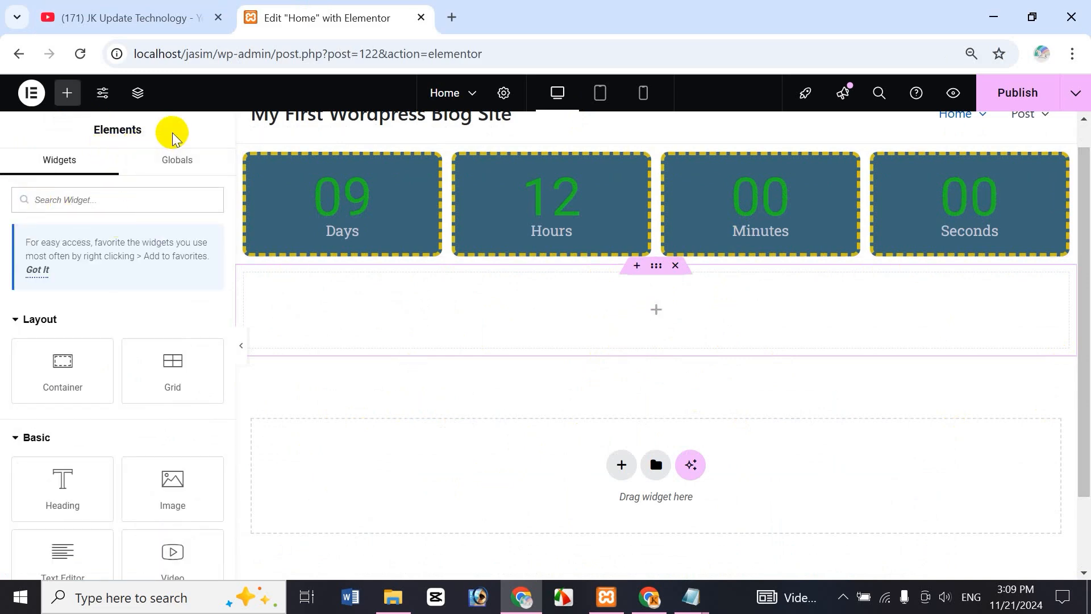
pyautogui.write('share')
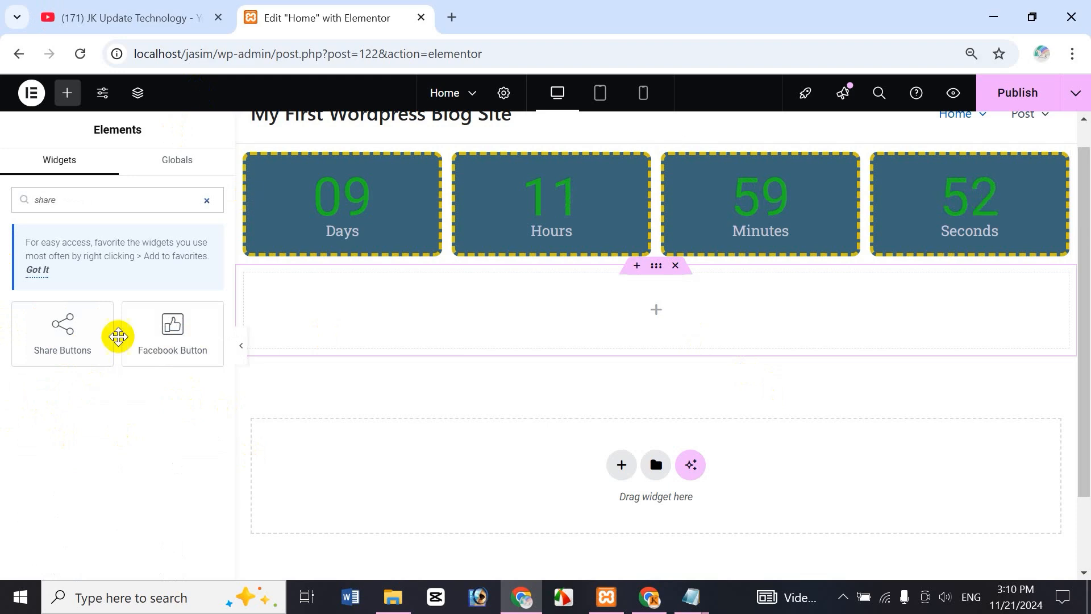
pyautogui.click(208, 202)
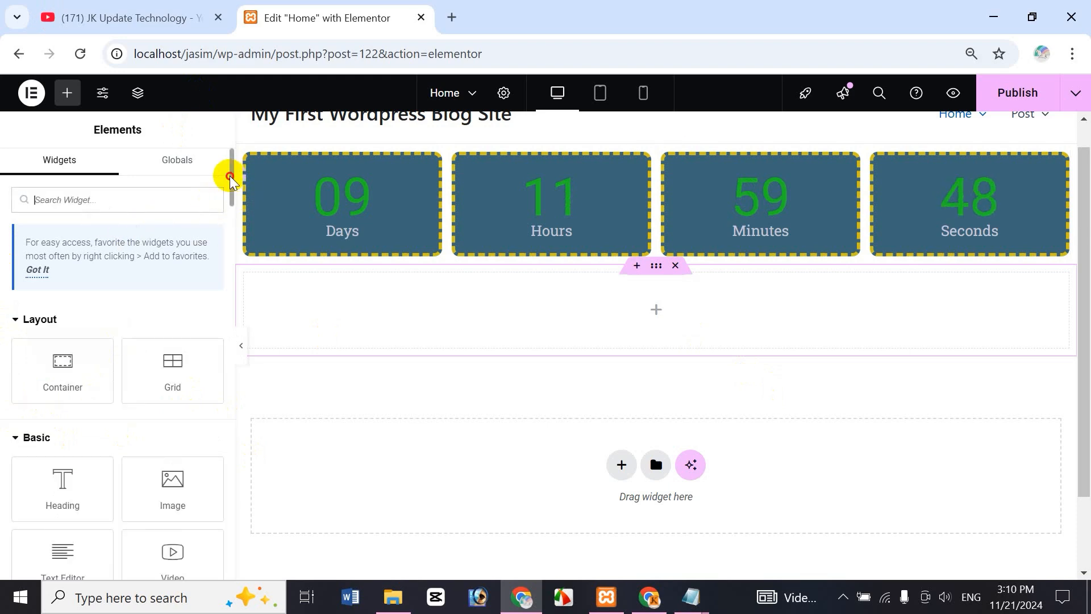
pyautogui.moveTo(231, 180); pyautogui.dragTo(231, 343)
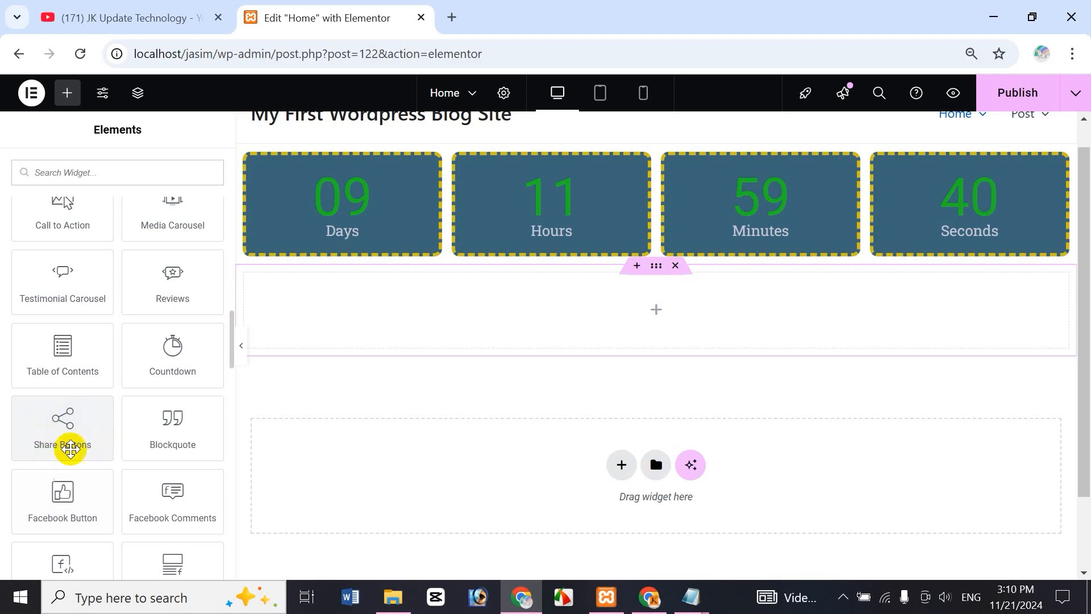
pyautogui.moveTo(53, 434); pyautogui.dragTo(646, 326)
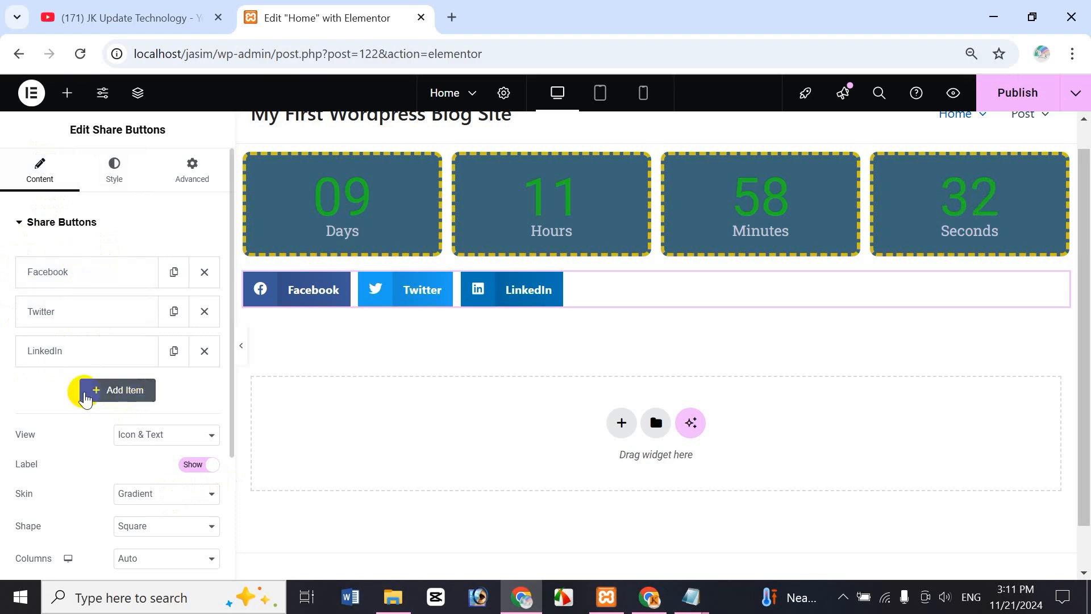
# Add a fourth item to the share buttons and set its network to Tumblr.
pyautogui.click(116, 397)
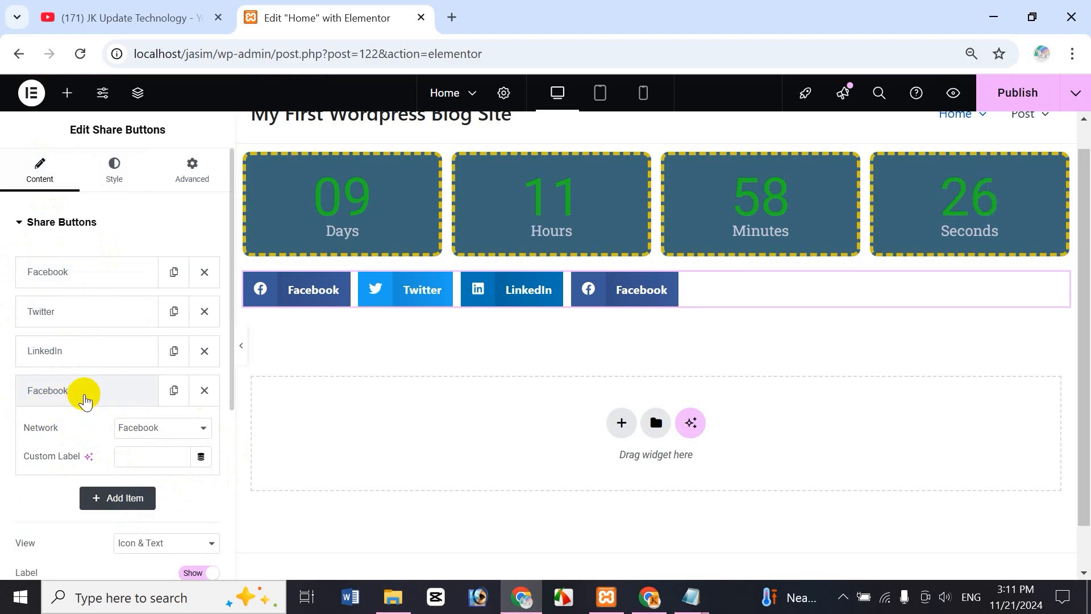
pyautogui.click(158, 433)
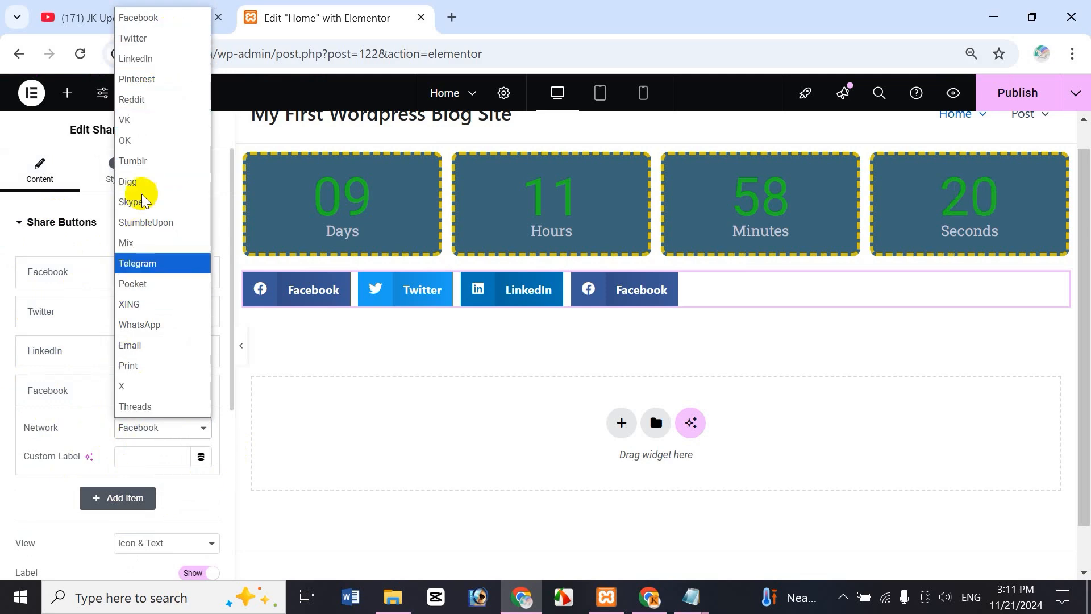
pyautogui.click(162, 165)
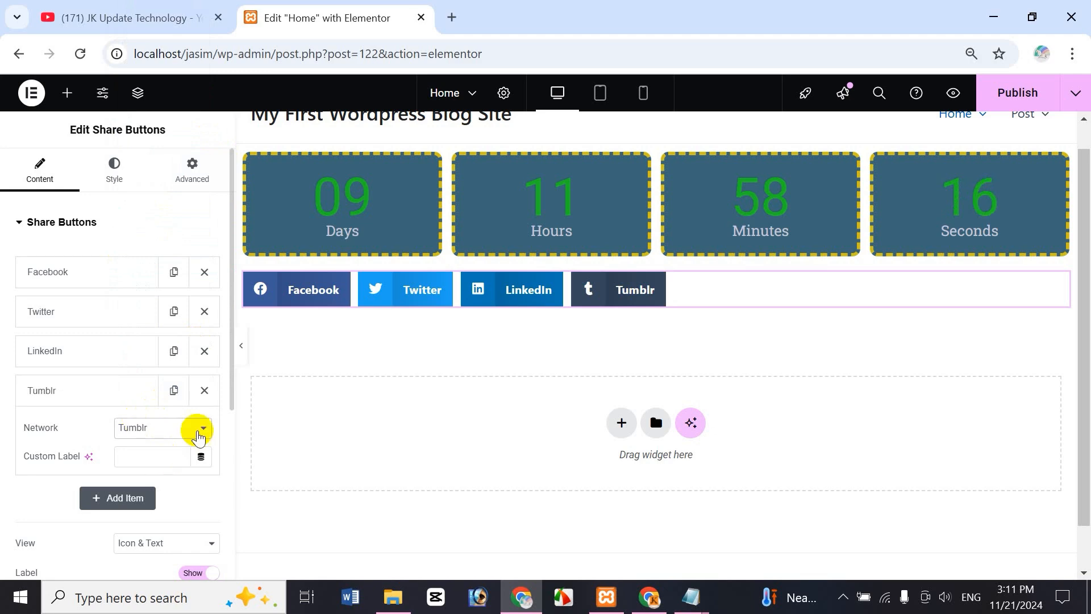
pyautogui.click(131, 500)
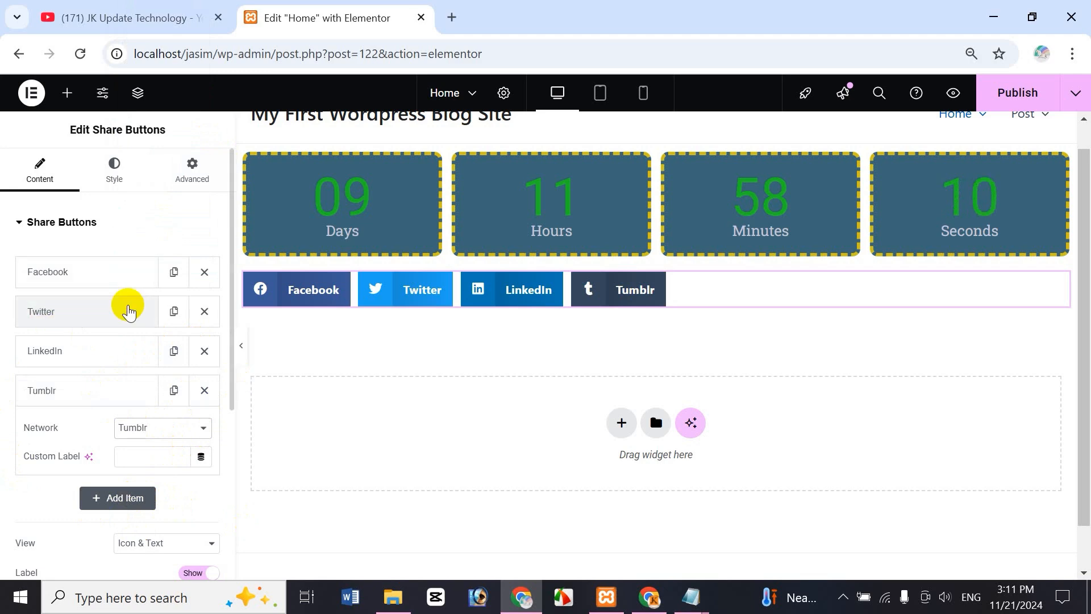
# Duplicate the Facebook share item, set the copy's network to Reddit, and delete that copy.
pyautogui.click(172, 274)
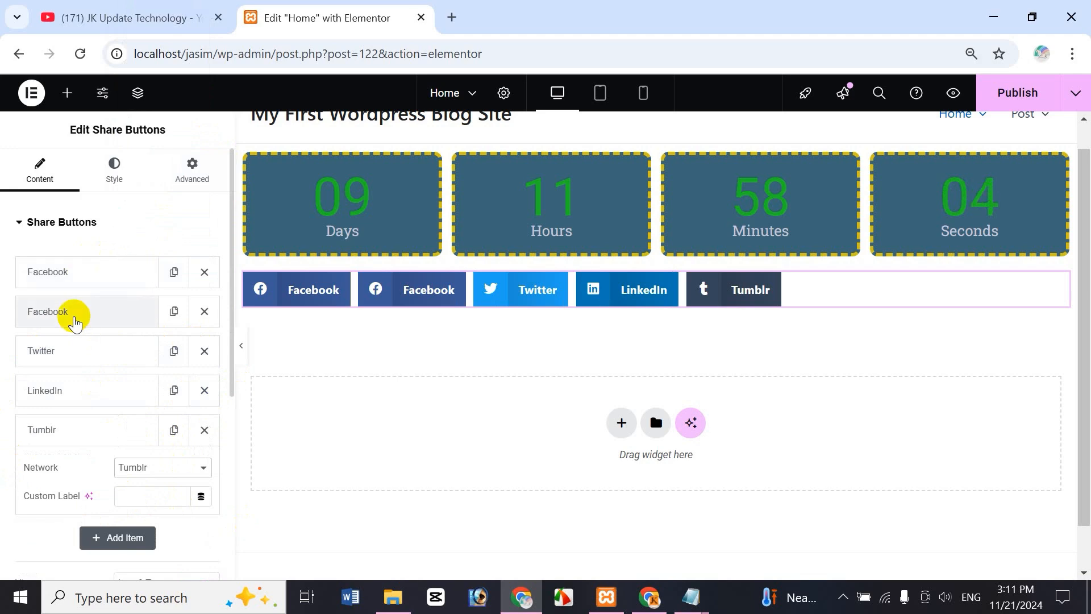
pyautogui.click(74, 320)
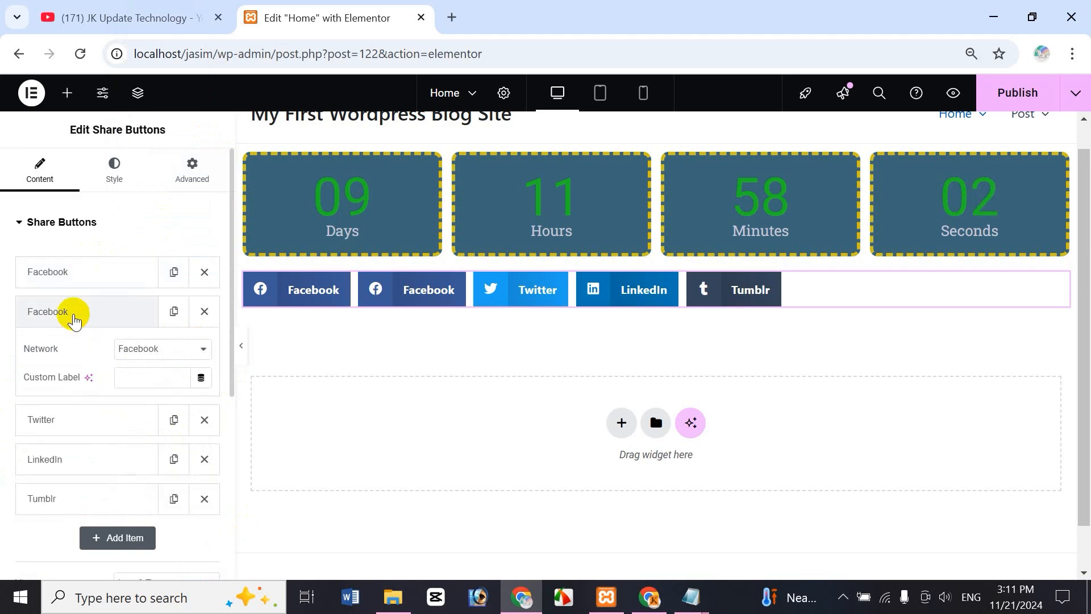
pyautogui.click(186, 358)
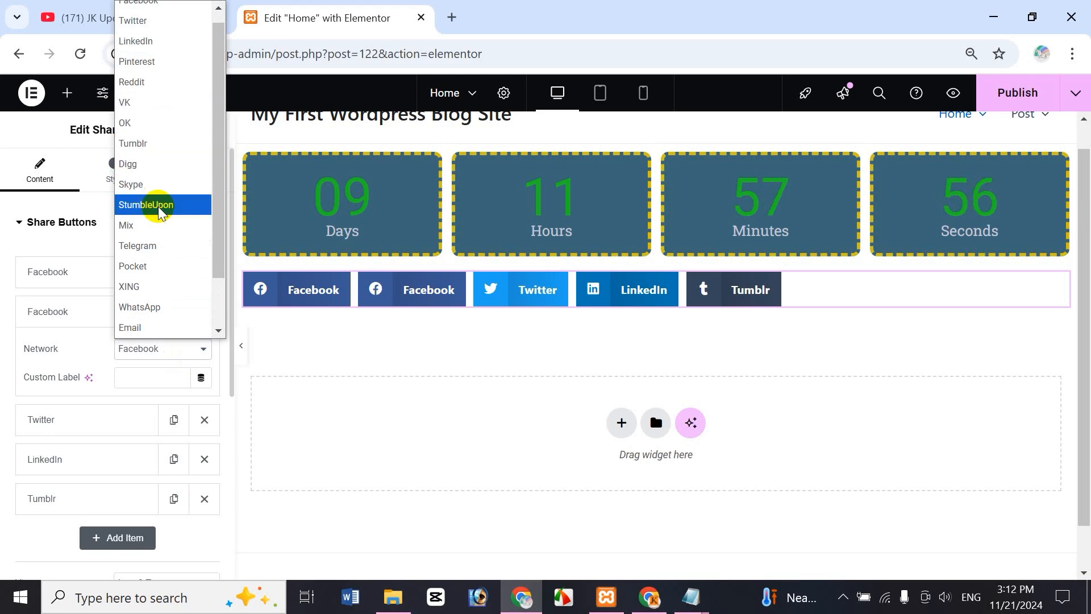
pyautogui.click(159, 86)
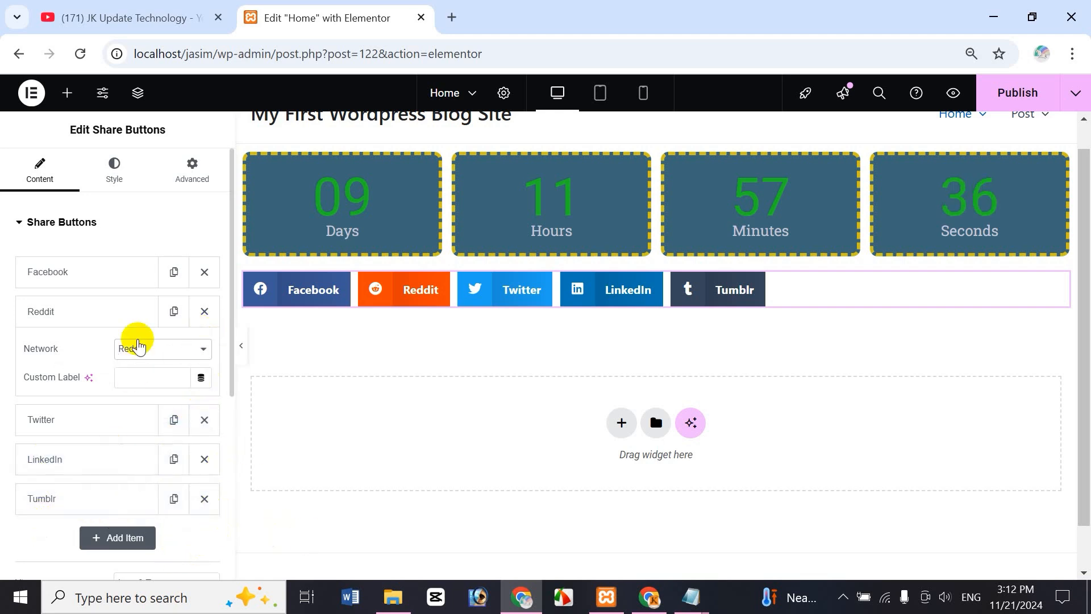
pyautogui.click(205, 312)
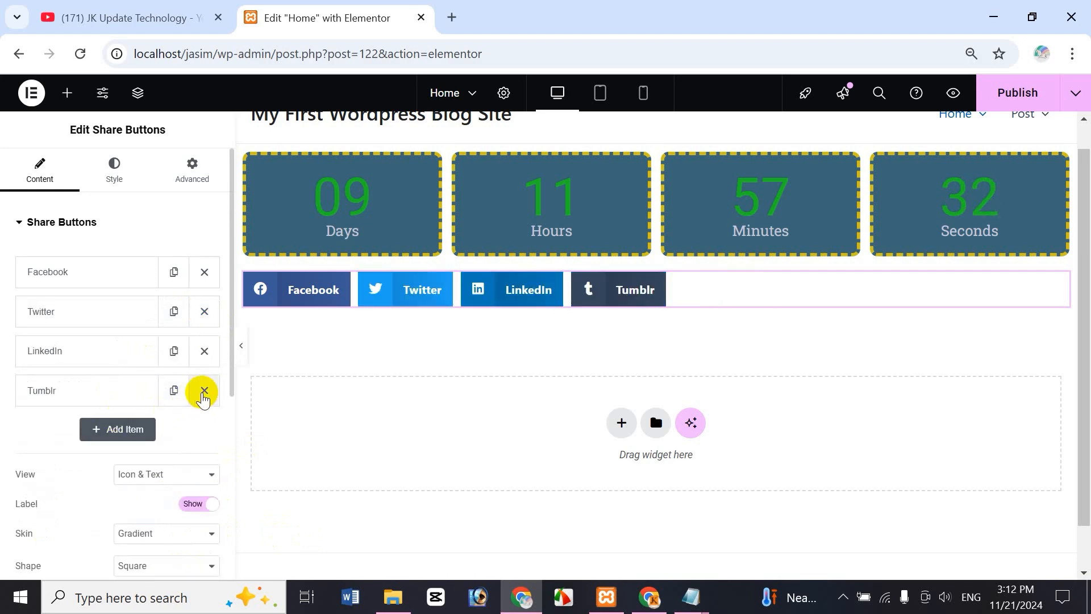
# Add a share item after Tumblr and set its network to Telegram.
pyautogui.click(124, 441)
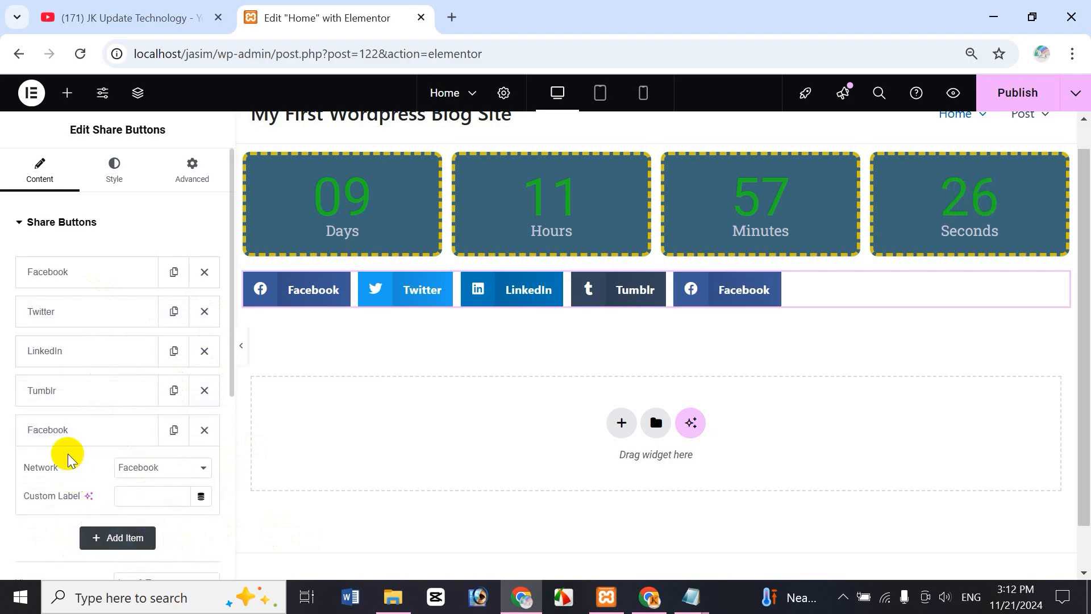
pyautogui.click(151, 466)
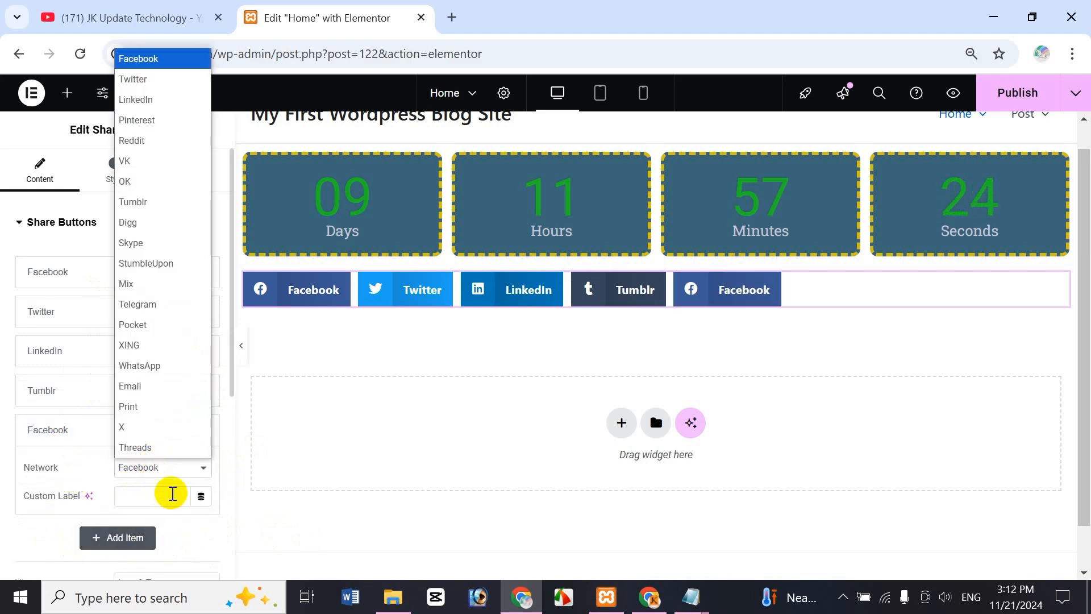
pyautogui.click(165, 305)
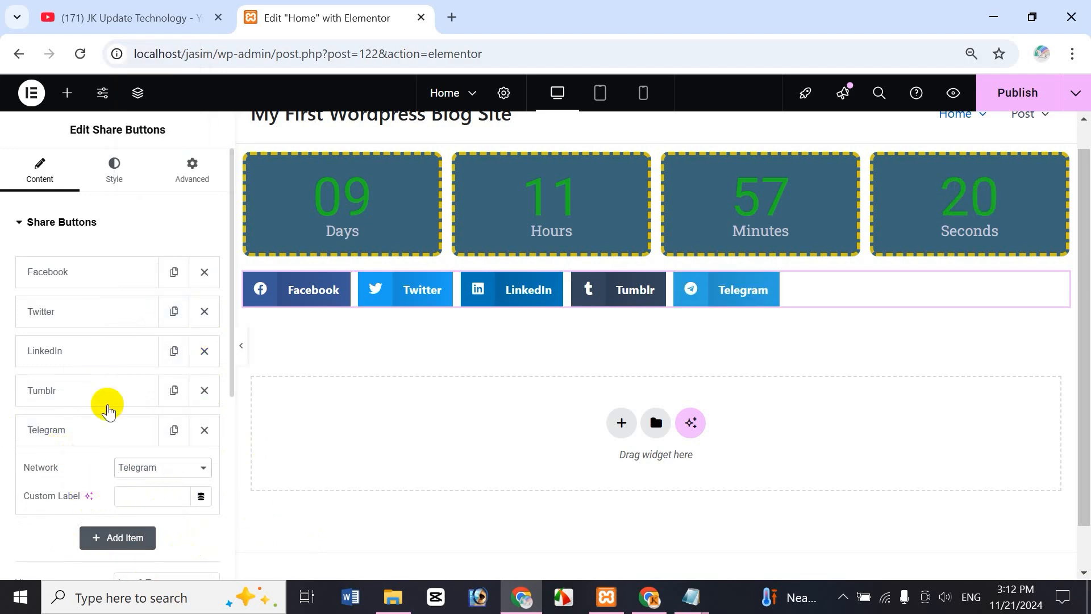
# Try the custom label TG on the Telegram share item and clear it again.
pyautogui.click(144, 496)
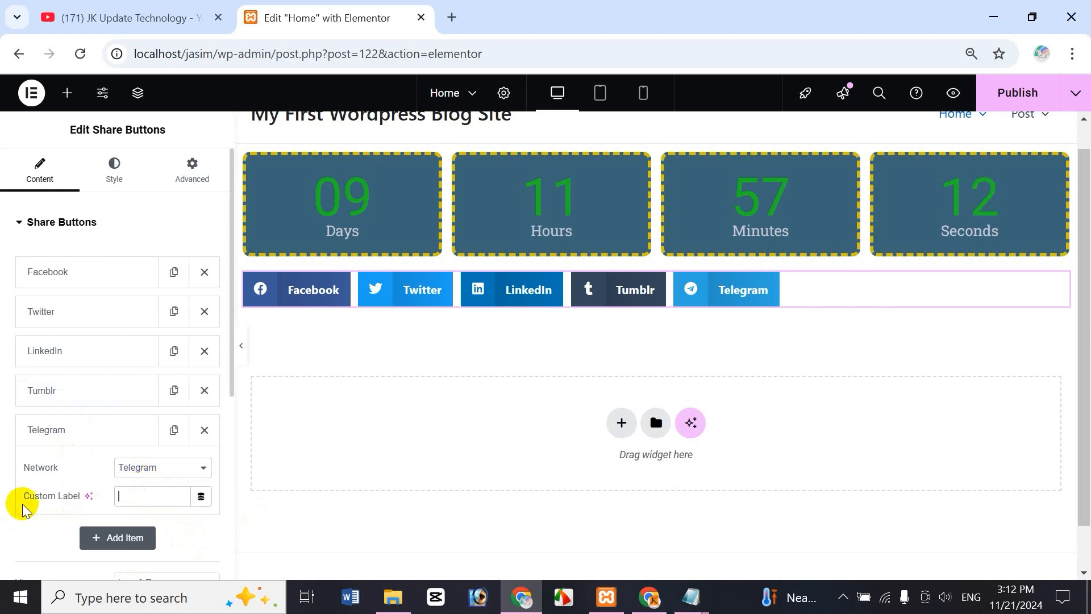
pyautogui.write('TGH')
pyautogui.press('BackSpace')
pyautogui.press('BackSpace')
pyautogui.write('G')
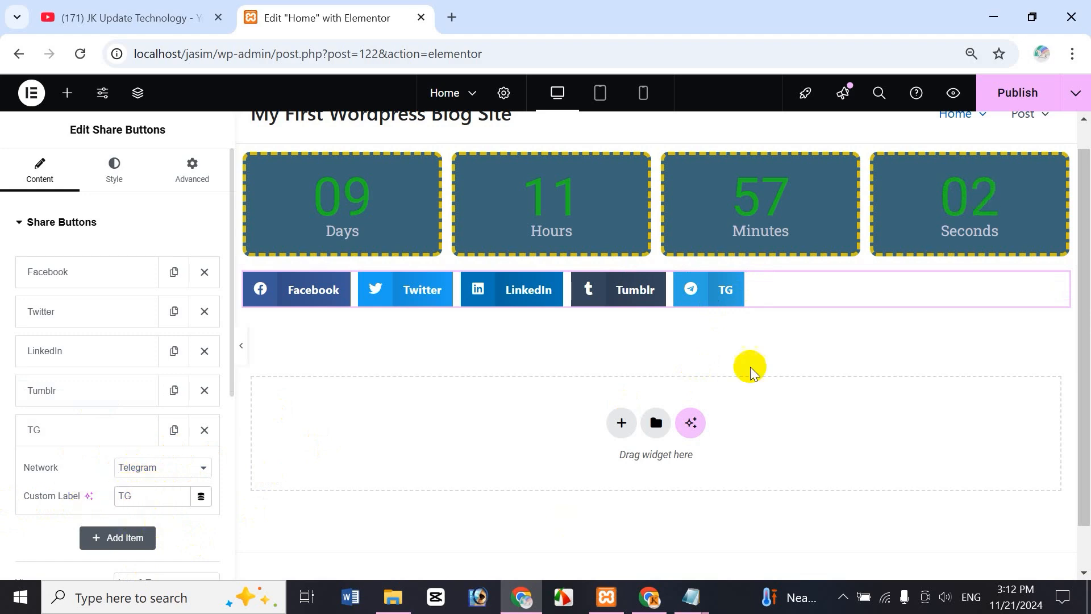
pyautogui.doubleClick(137, 491)
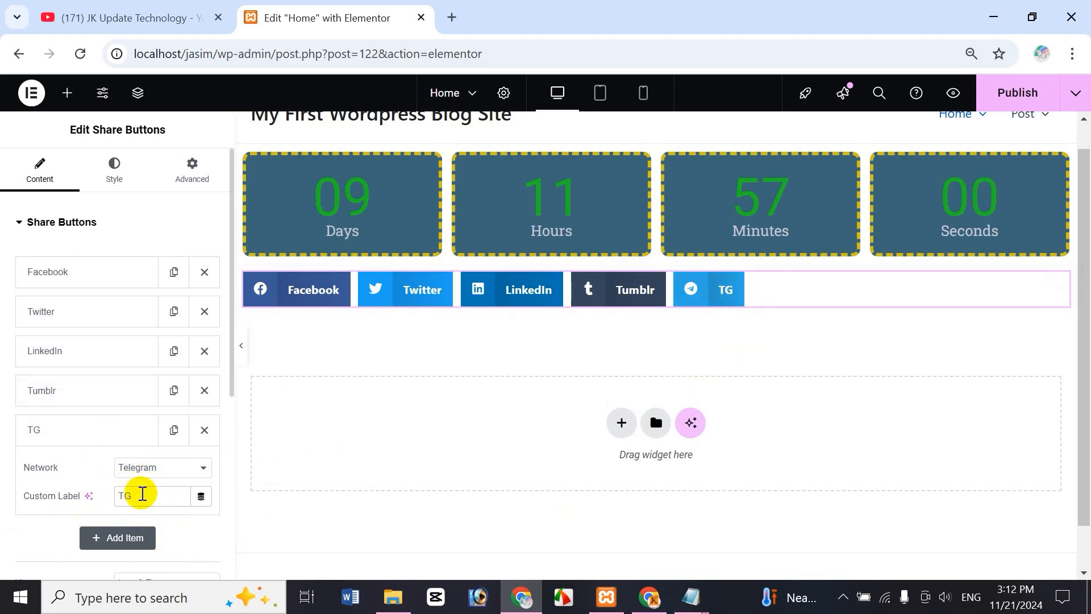
pyautogui.press('BackSpace')
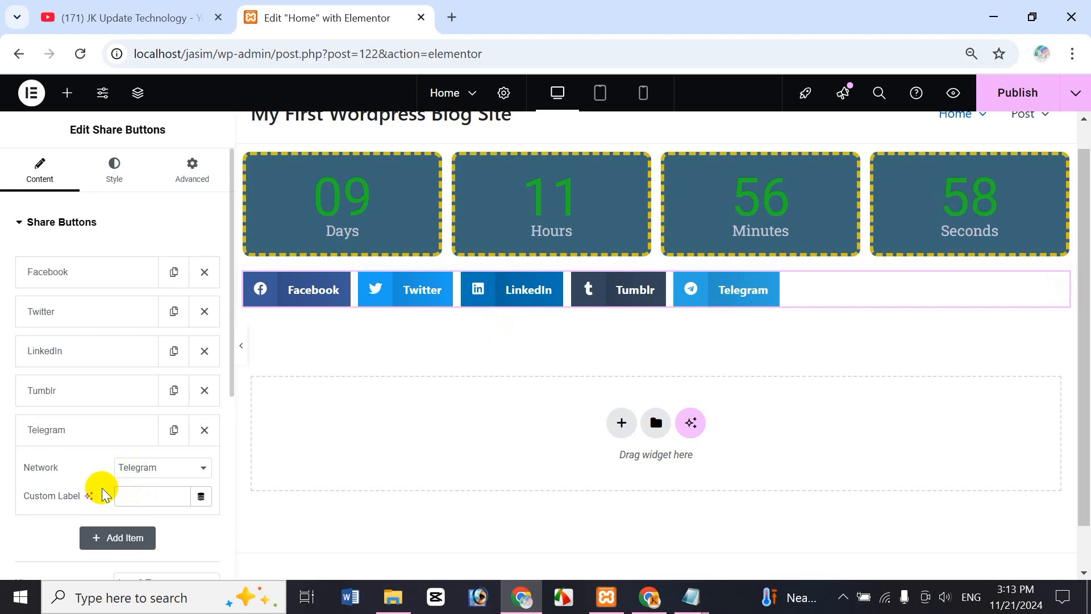
# Try the custom label X on the Twitter share item, clear it, and collapse the item's settings.
pyautogui.click(115, 311)
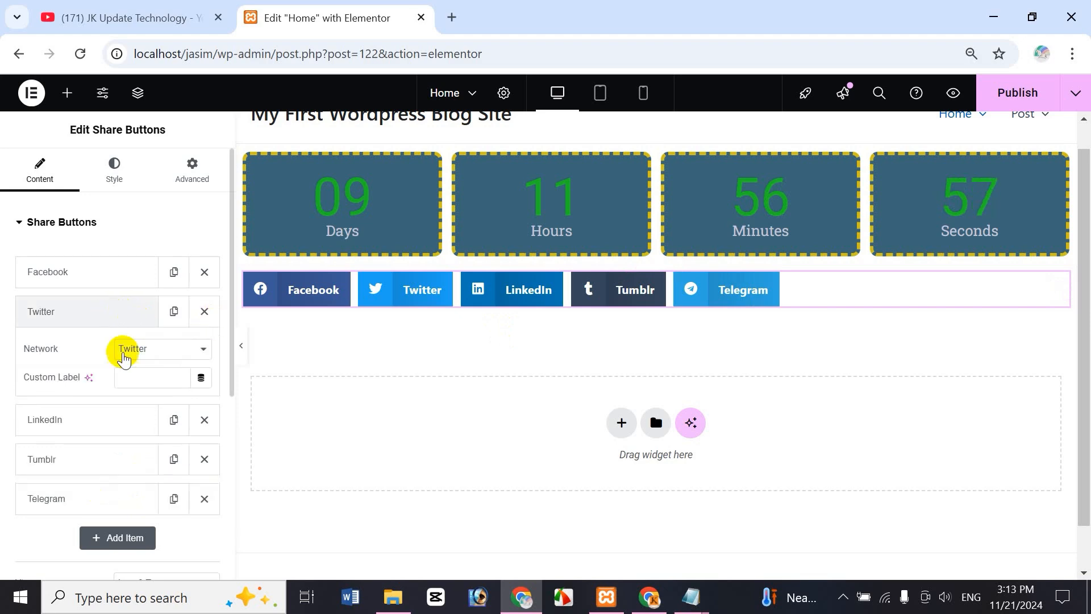
pyautogui.click(147, 377)
pyautogui.write('X')
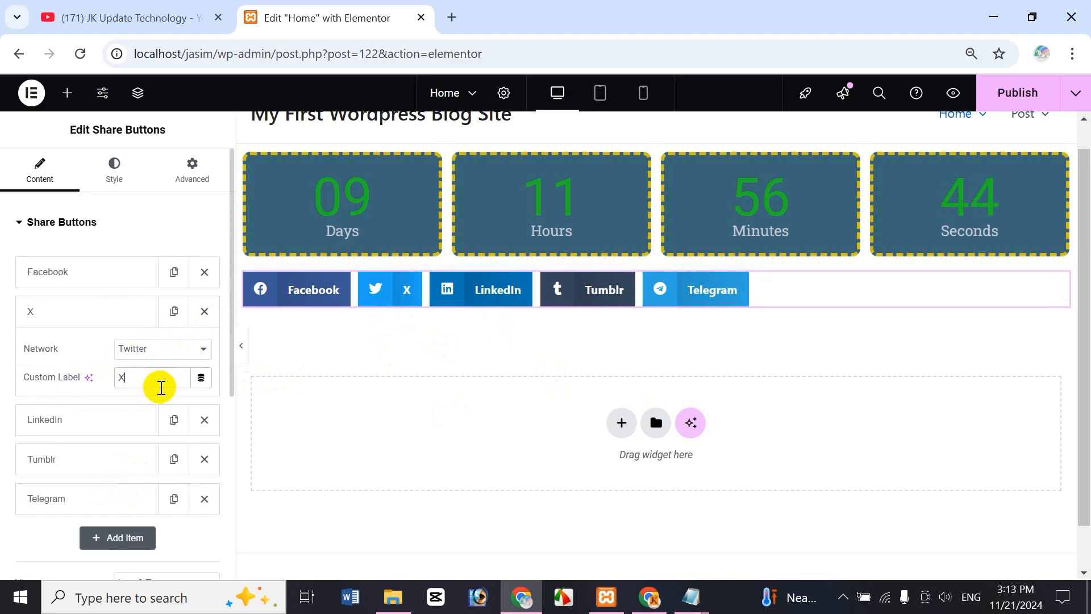
pyautogui.moveTo(148, 377); pyautogui.dragTo(111, 377)
pyautogui.press('BackSpace')
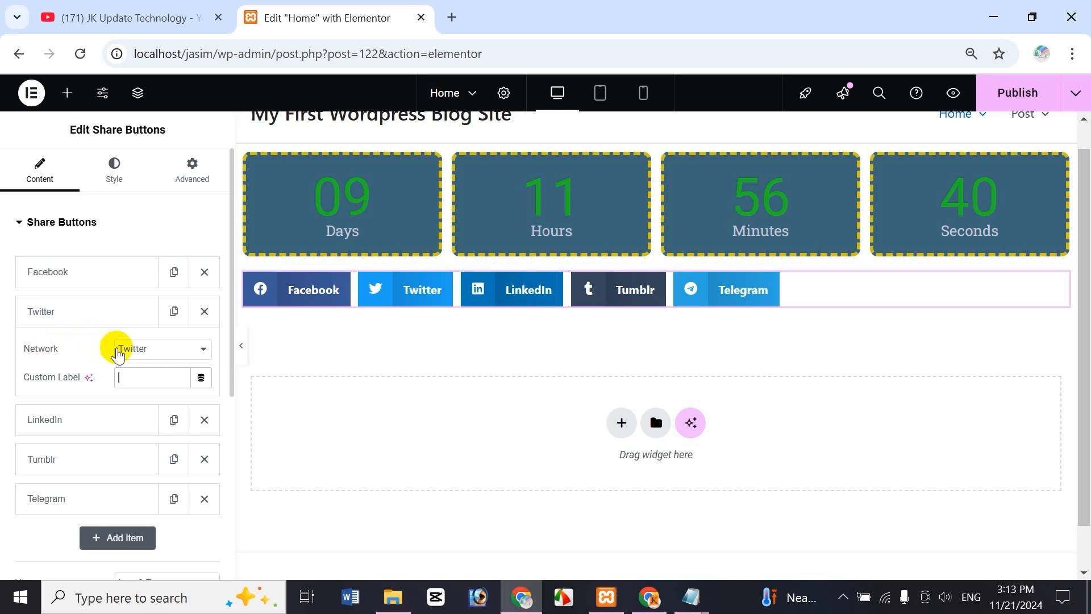
pyautogui.click(148, 353)
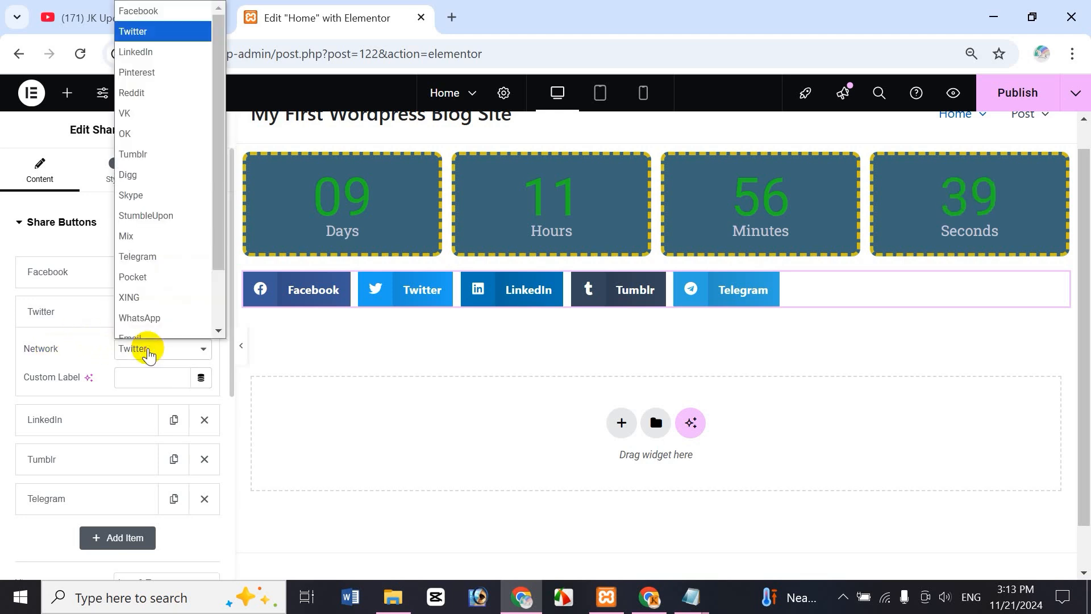
pyautogui.click(75, 316)
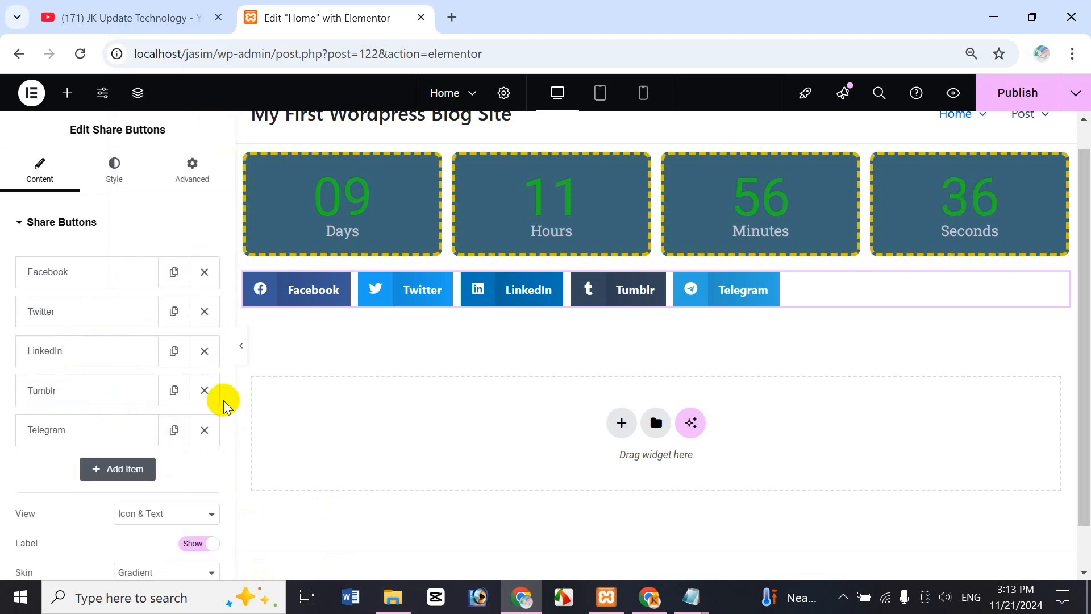
# Try the Icon and Text views, return the share buttons to Icon & Text, and switch the label off and on again.
pyautogui.moveTo(229, 379); pyautogui.dragTo(231, 446)
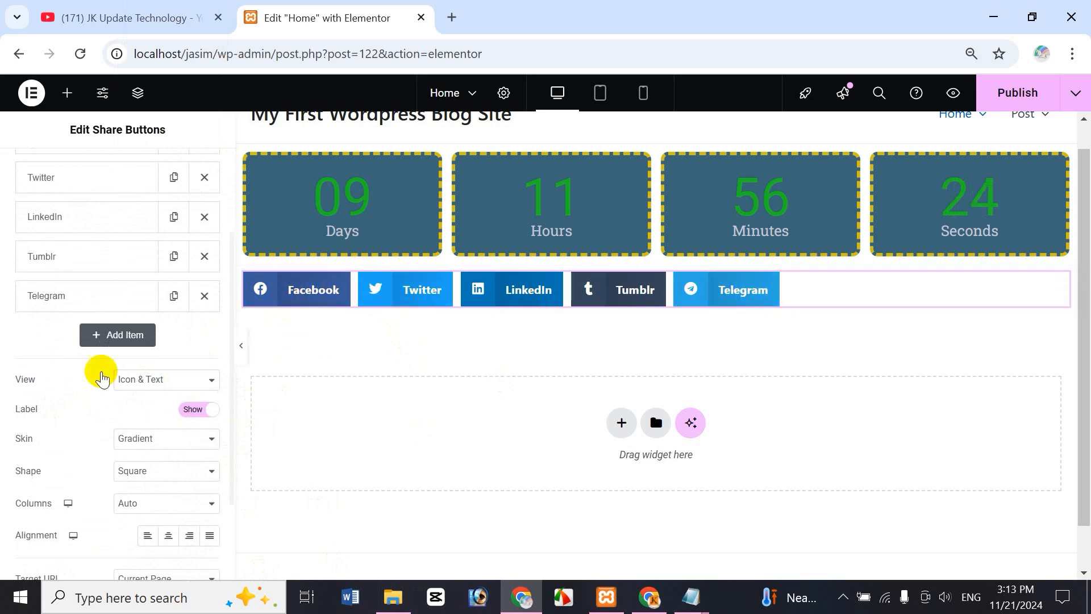
pyautogui.click(145, 377)
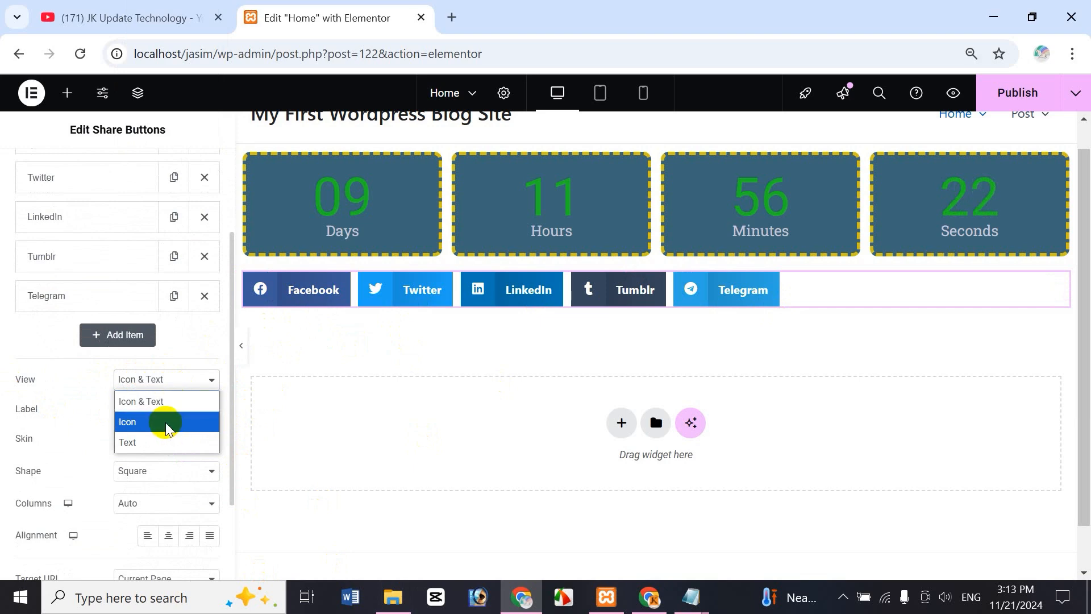
pyautogui.click(165, 422)
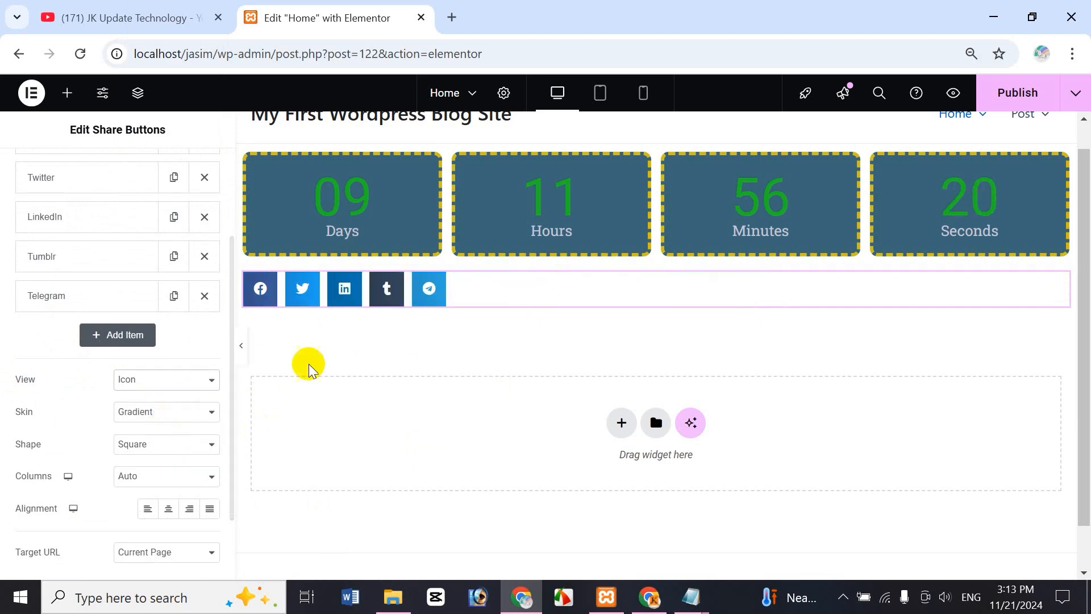
pyautogui.click(186, 391)
pyautogui.click(148, 442)
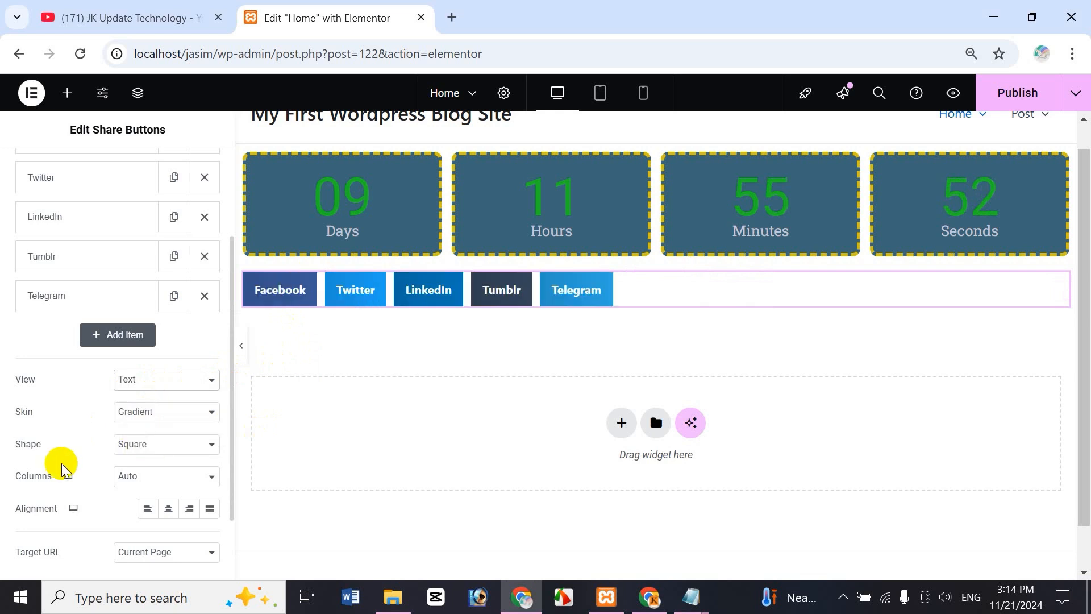
pyautogui.click(159, 379)
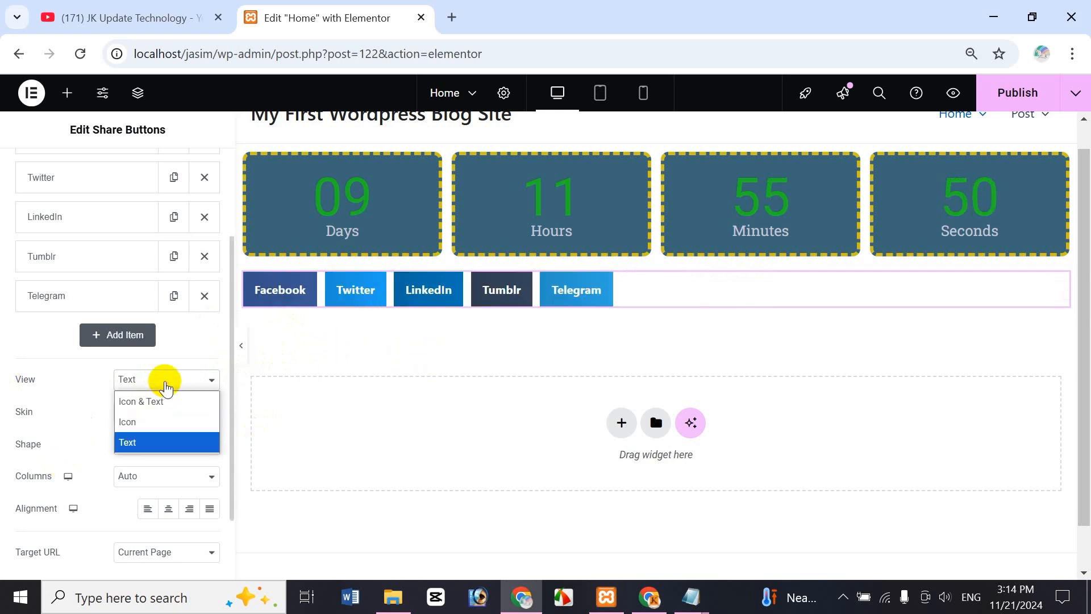
pyautogui.click(186, 398)
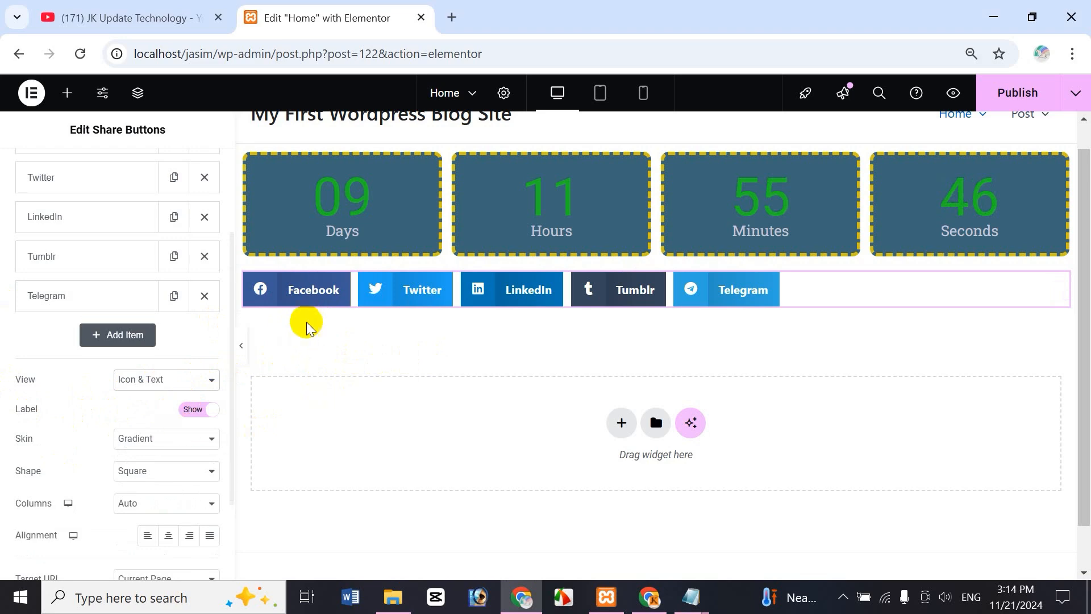
pyautogui.click(197, 411)
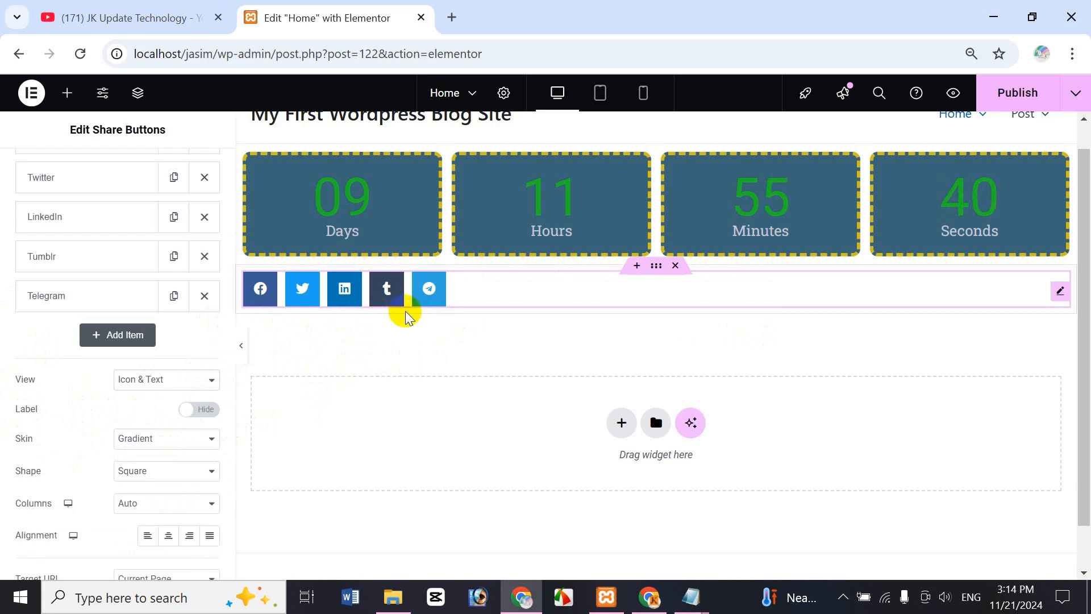
pyautogui.click(182, 413)
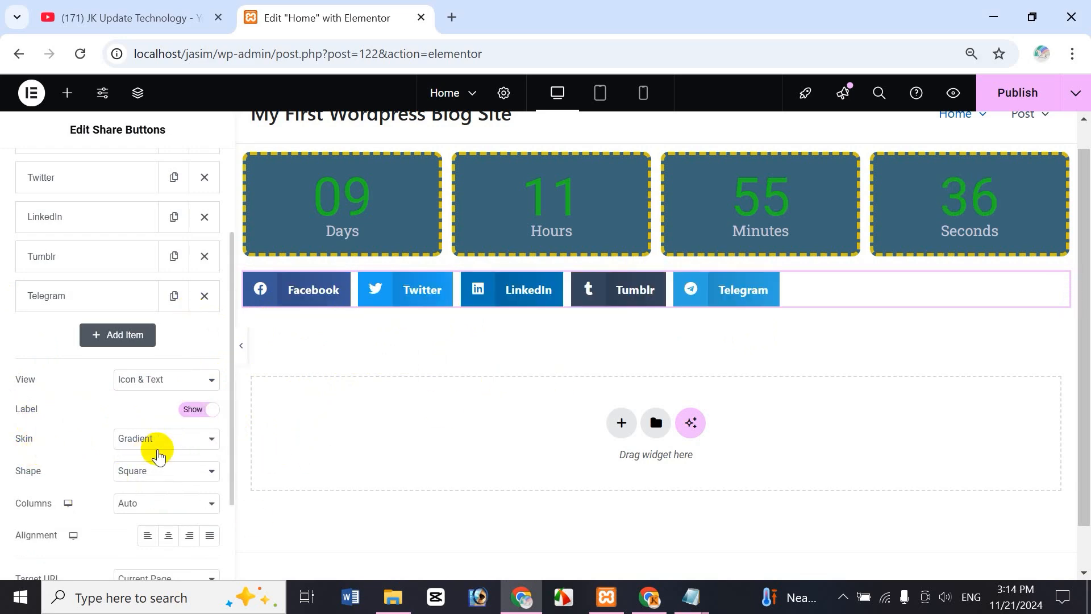
# Try the Minimal, Framed, Boxed Icon and Flat skins on the share buttons and return the skin to Gradient.
pyautogui.click(181, 449)
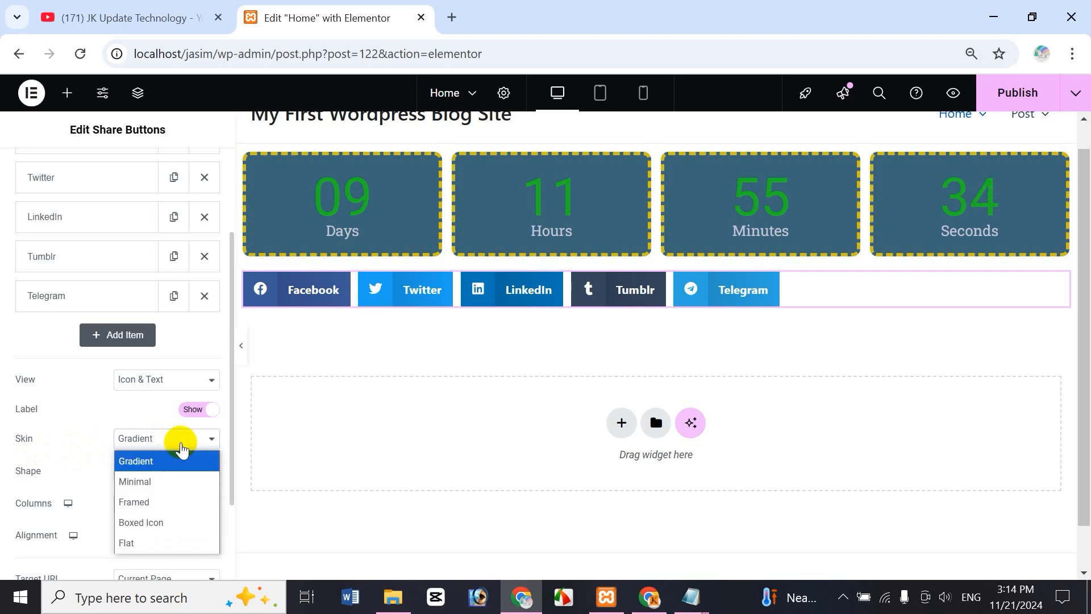
pyautogui.click(168, 483)
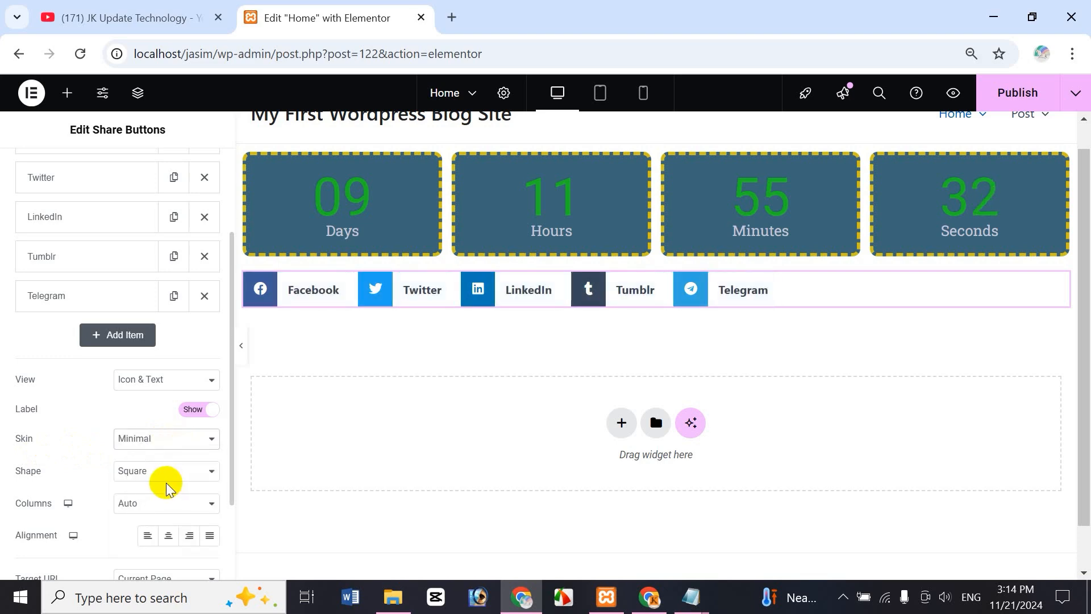
pyautogui.click(165, 438)
pyautogui.click(159, 509)
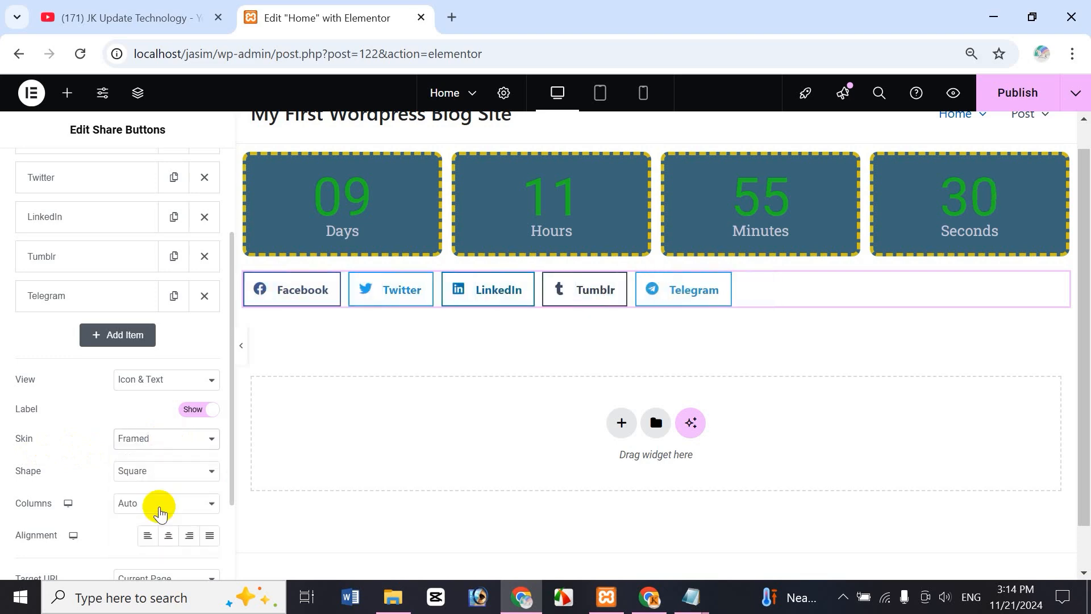
pyautogui.click(161, 438)
pyautogui.click(164, 521)
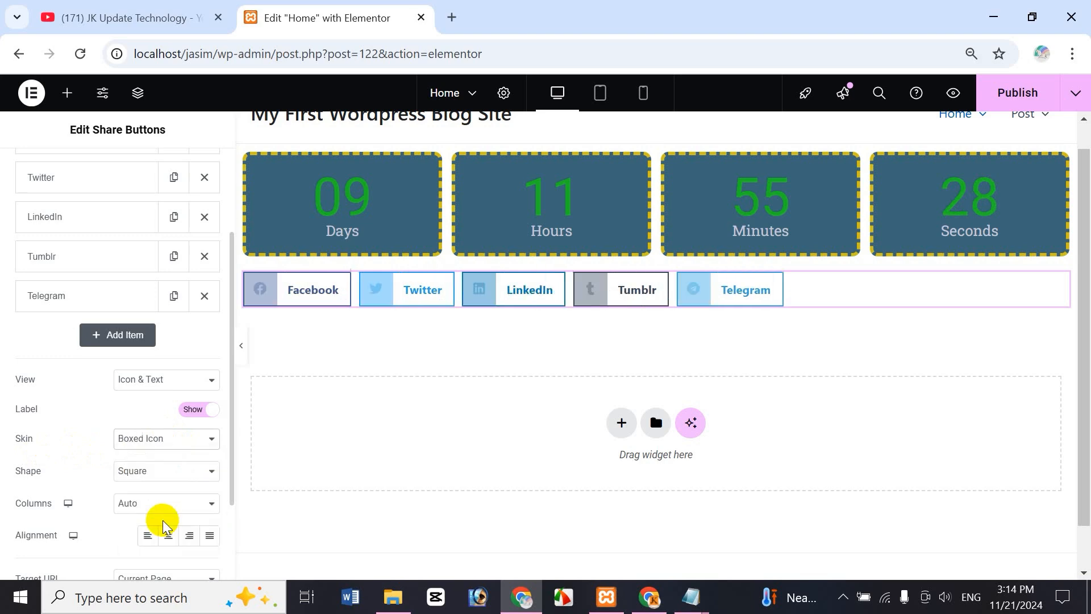
pyautogui.click(159, 439)
pyautogui.click(155, 543)
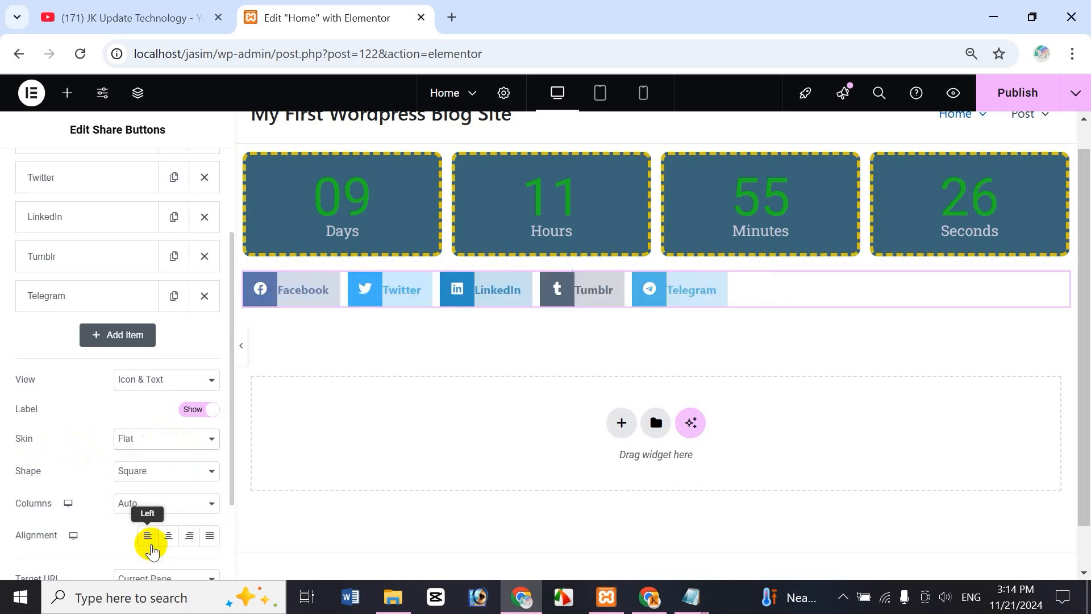
pyautogui.click(156, 443)
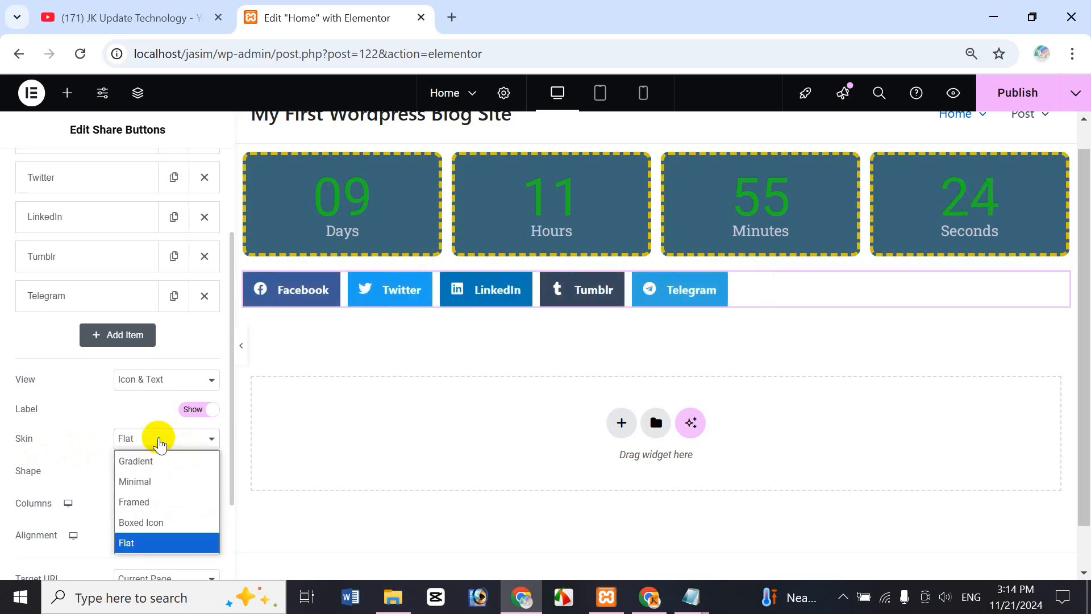
pyautogui.click(164, 461)
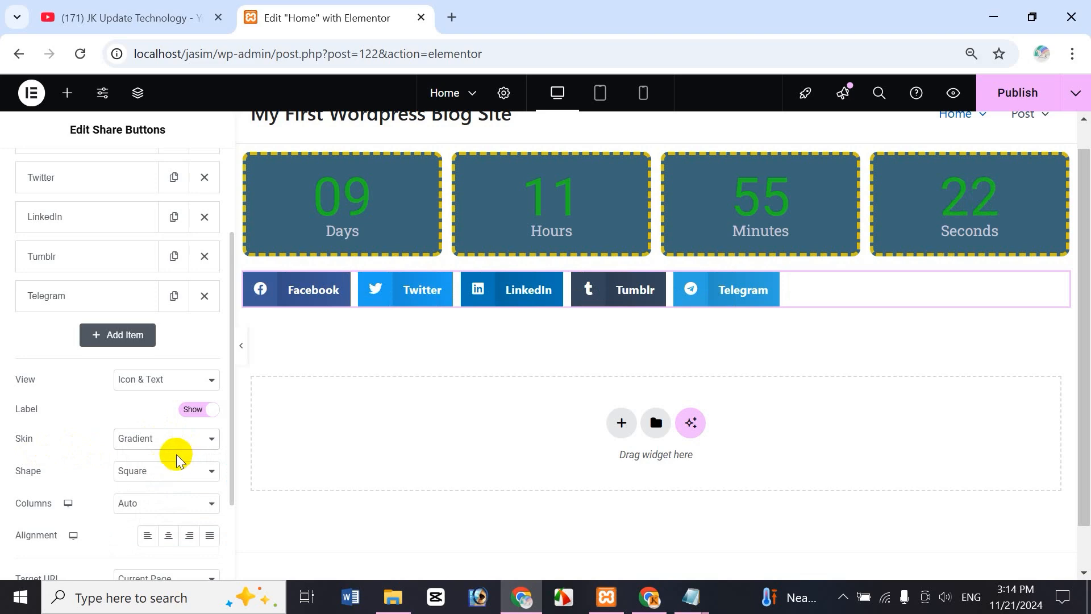
# Try the Rounded and Circle shapes on the share buttons and return the shape to Square.
pyautogui.click(157, 477)
pyautogui.click(160, 516)
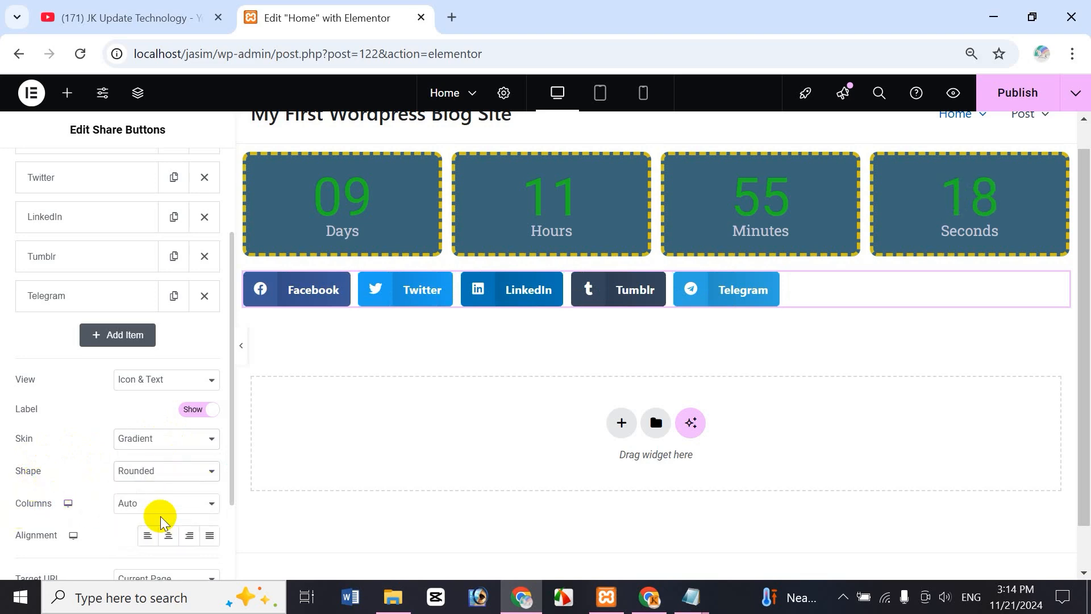
pyautogui.click(177, 478)
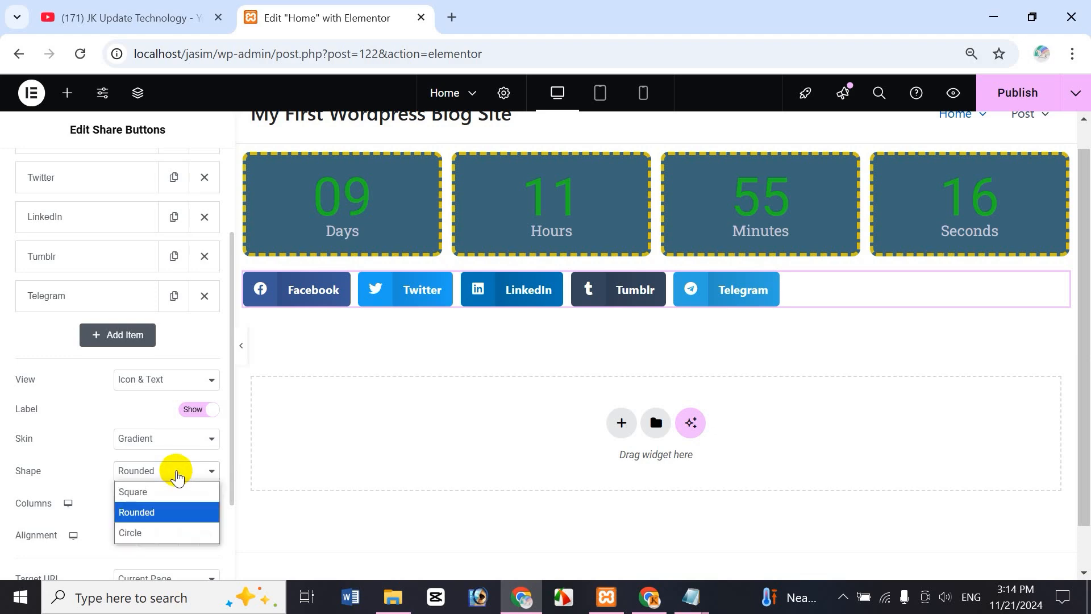
pyautogui.click(157, 526)
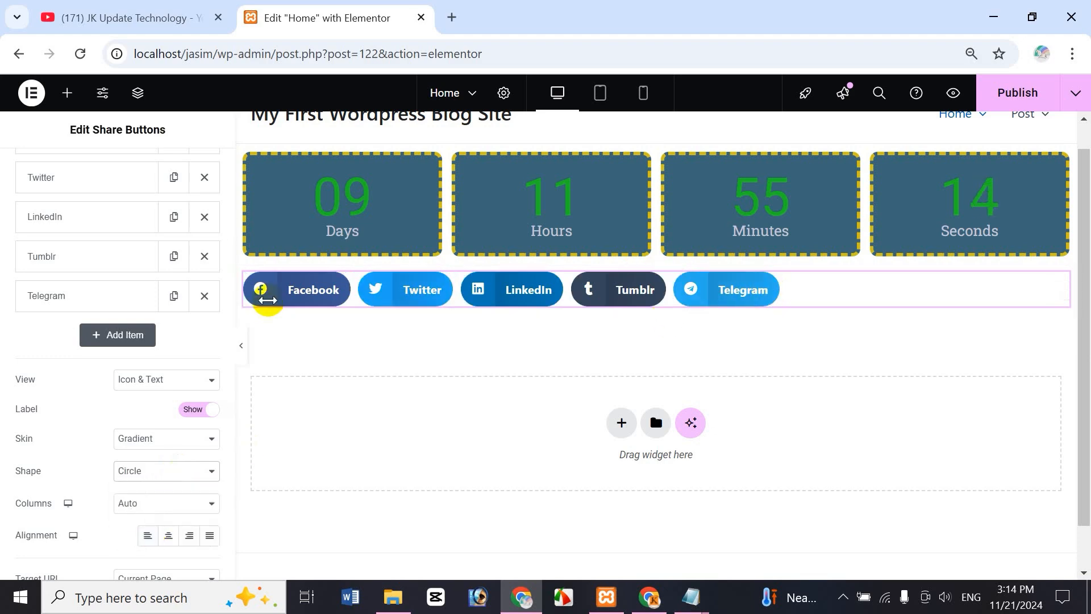
pyautogui.click(146, 476)
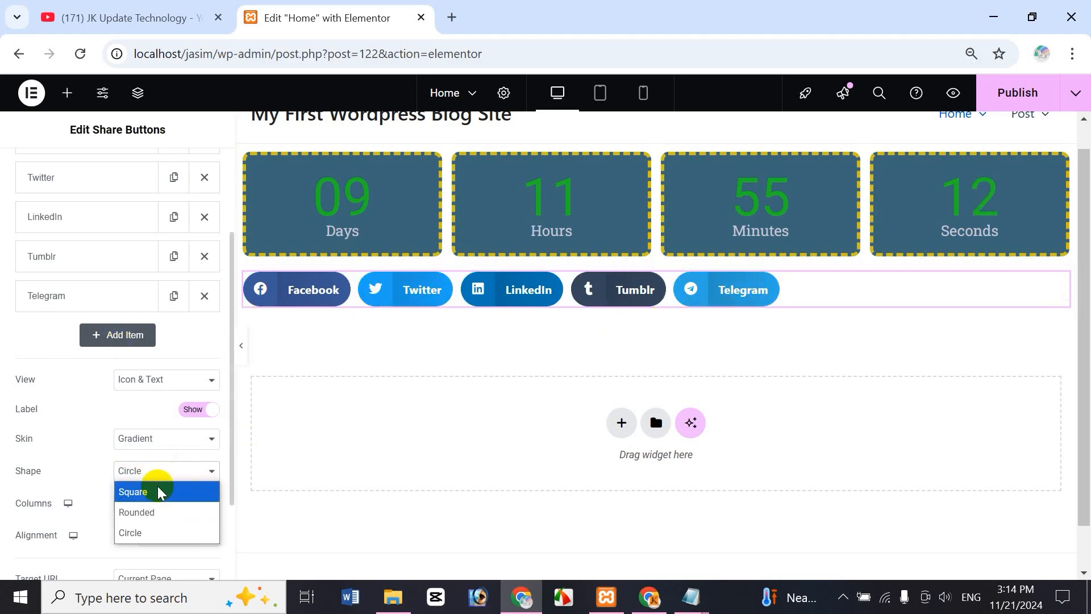
pyautogui.click(160, 491)
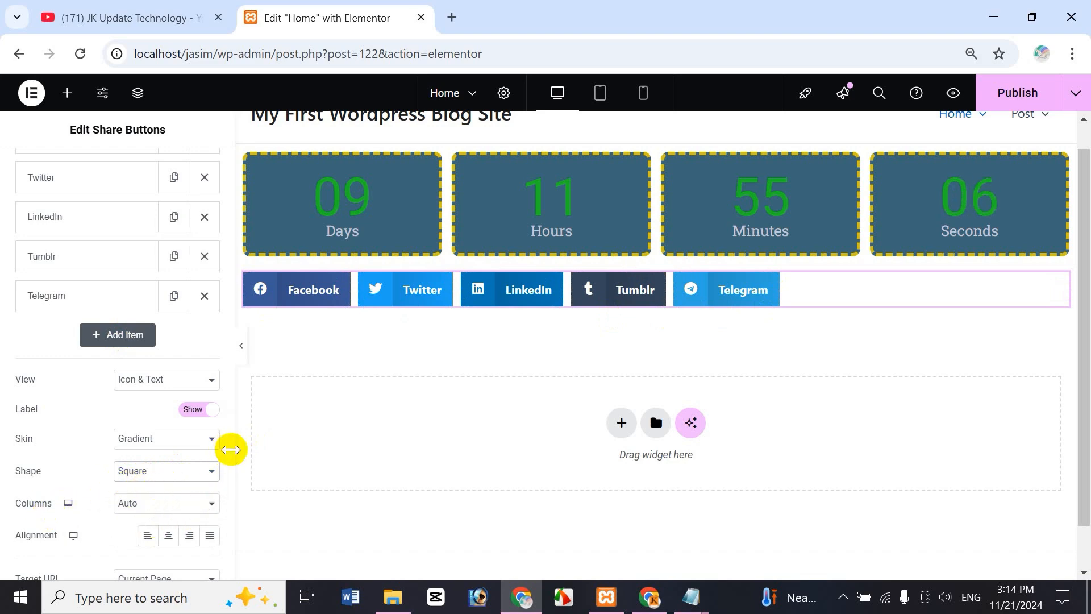
# Try laying out the share buttons in 2 and 3 columns and return the columns to Auto.
pyautogui.moveTo(230, 449); pyautogui.dragTo(224, 541)
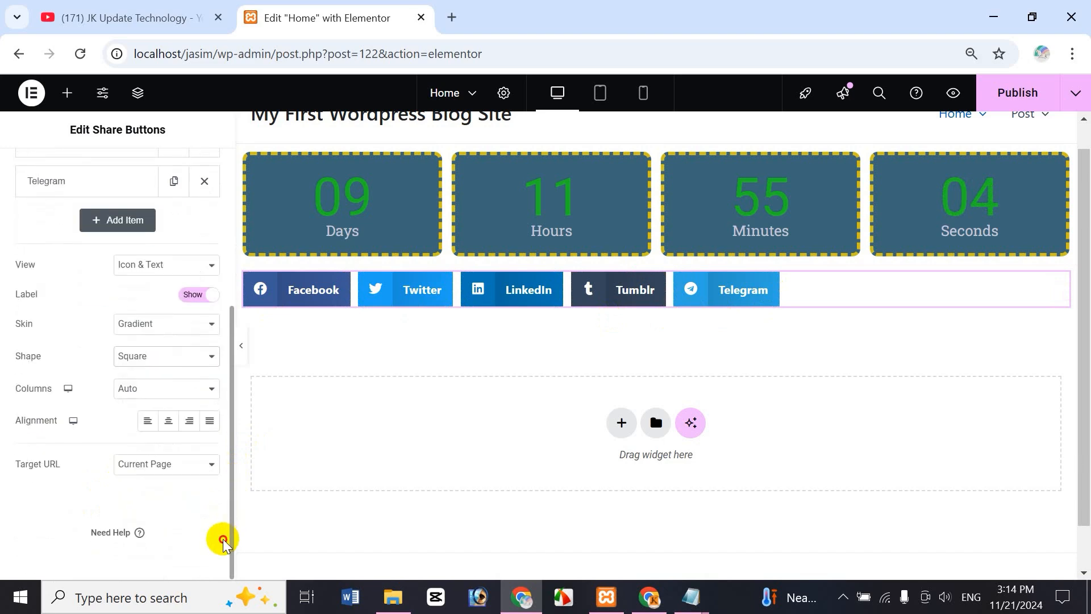
pyautogui.click(127, 389)
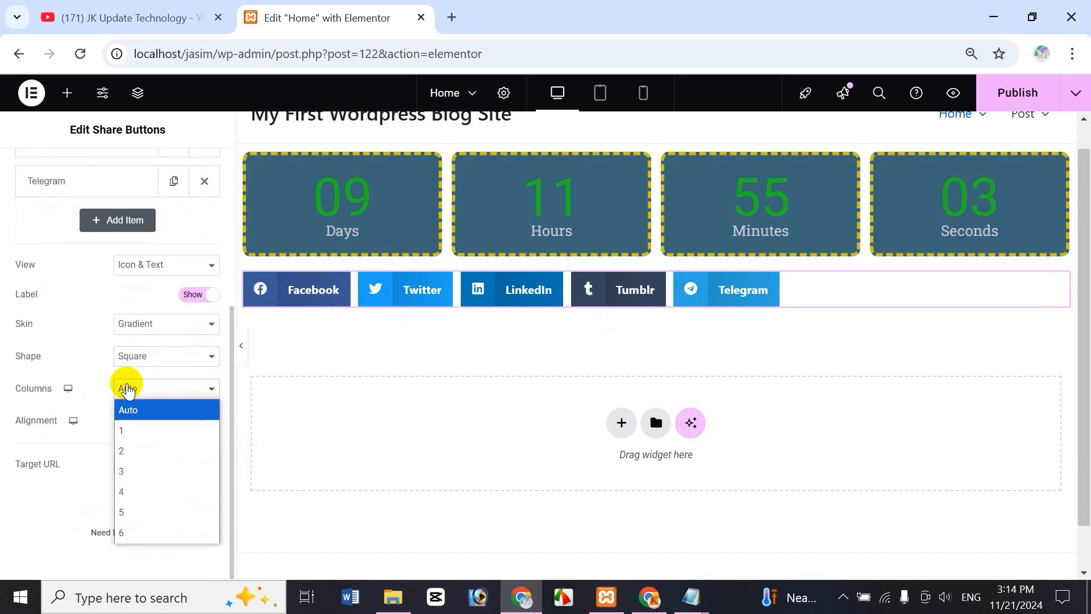
pyautogui.click(148, 453)
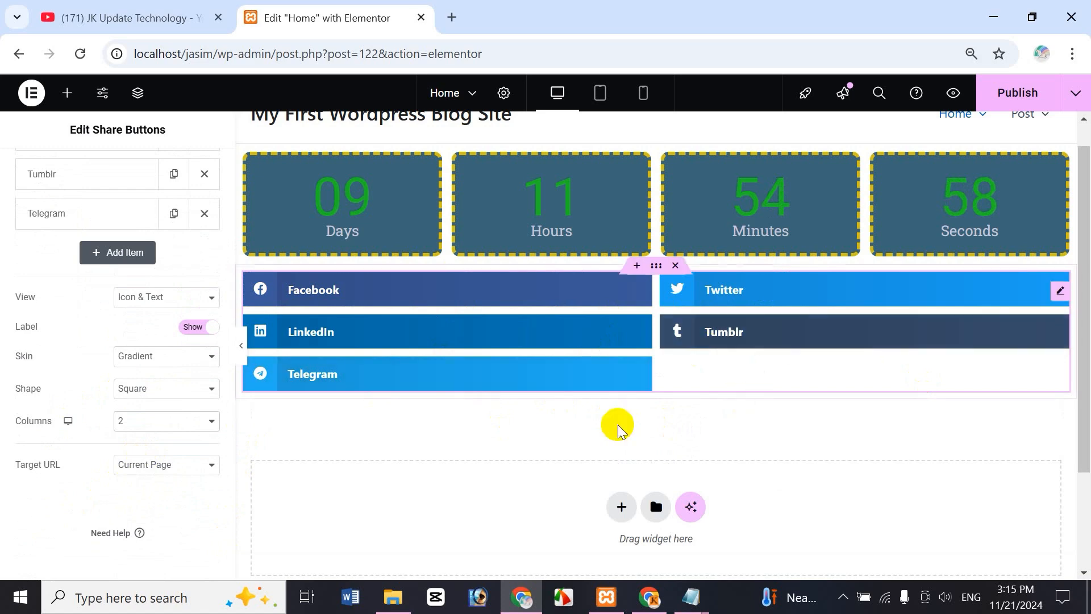
pyautogui.click(197, 435)
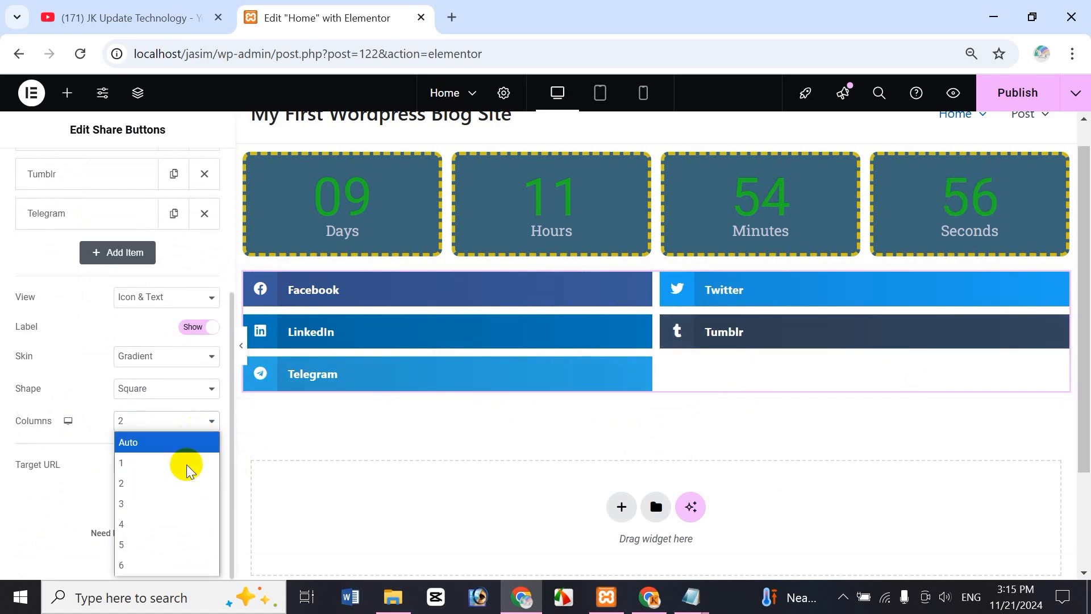
pyautogui.click(161, 503)
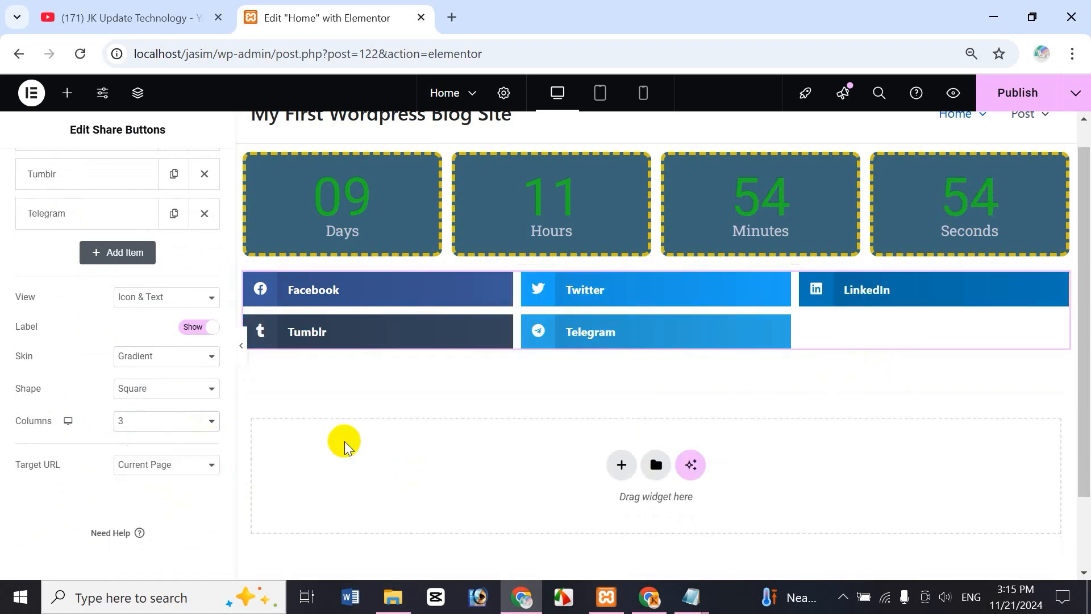
pyautogui.click(161, 431)
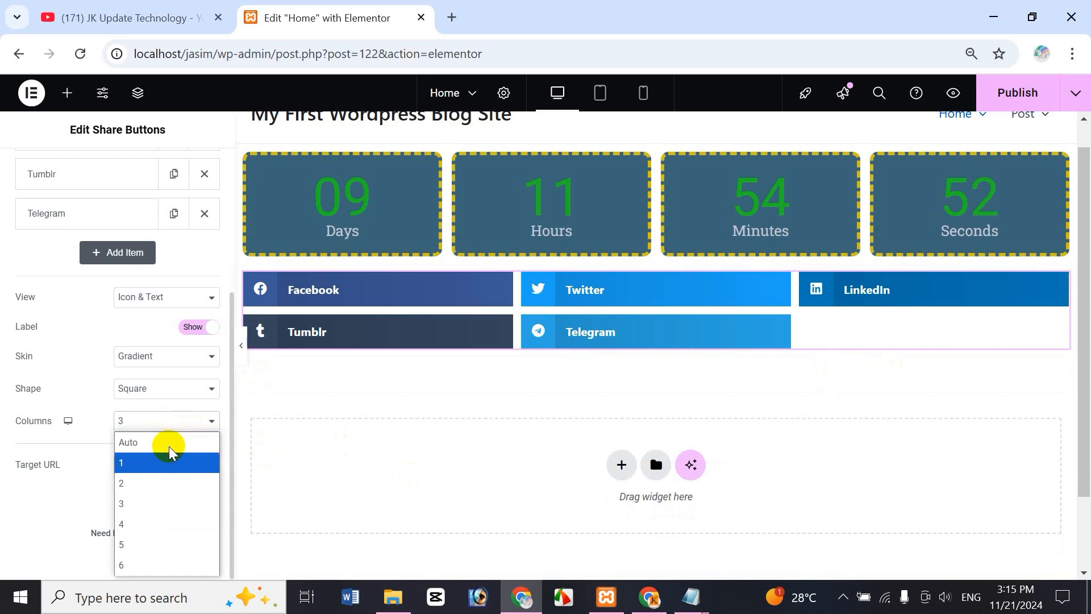
pyautogui.click(165, 442)
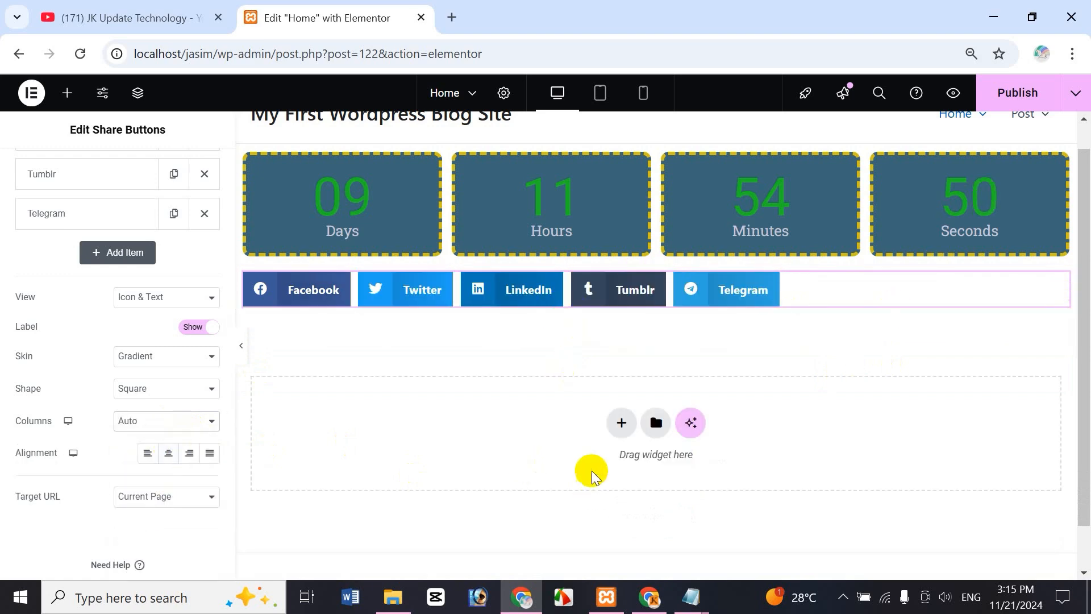
# Try the center, right and justify alignments on the share buttons and settle on left alignment.
pyautogui.click(168, 453)
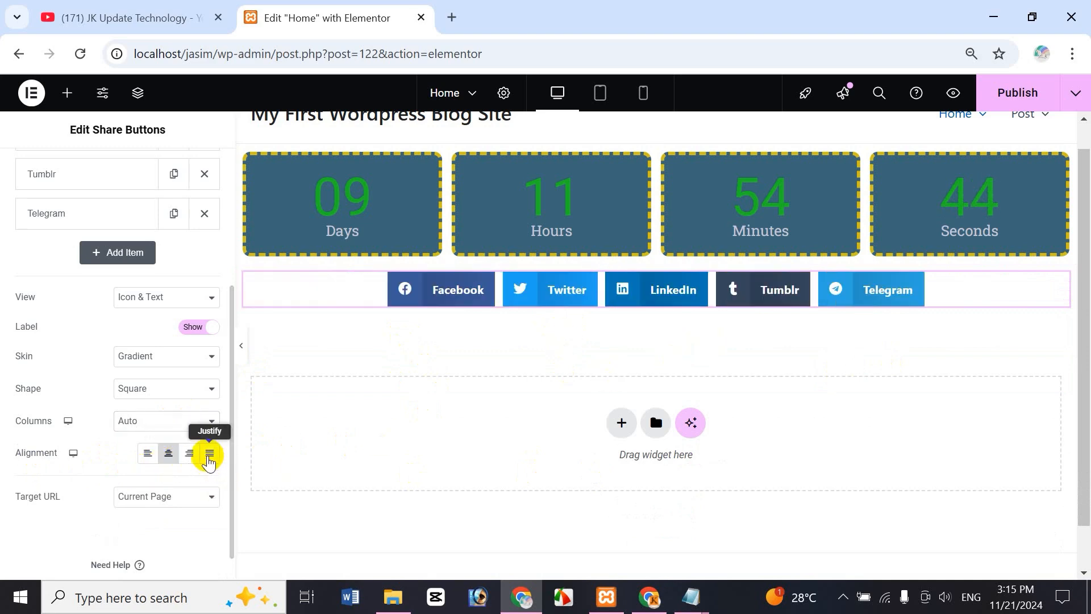
pyautogui.click(190, 455)
pyautogui.click(210, 455)
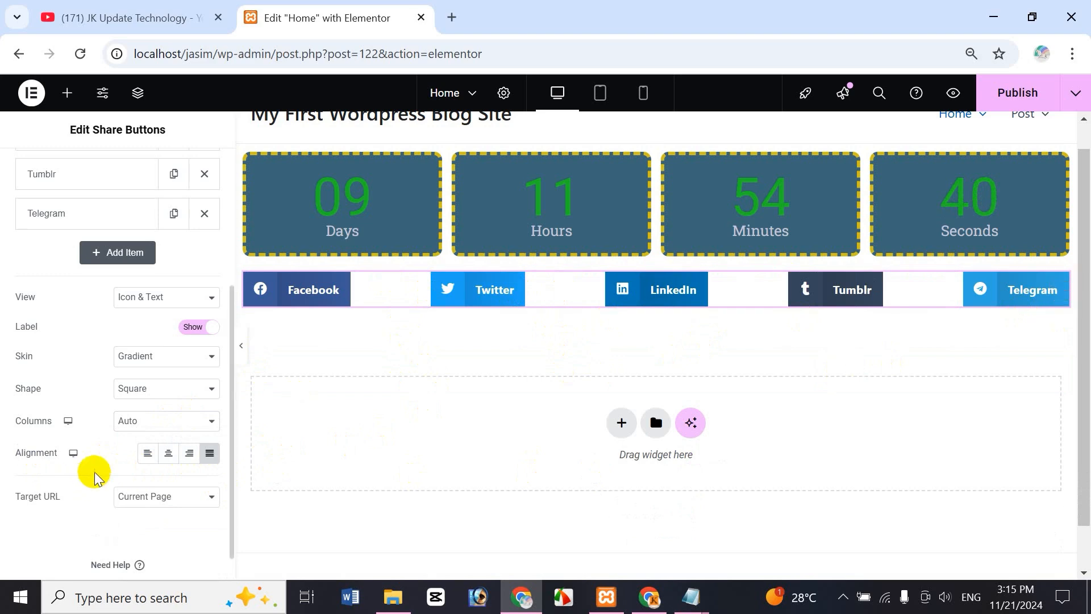
pyautogui.click(148, 455)
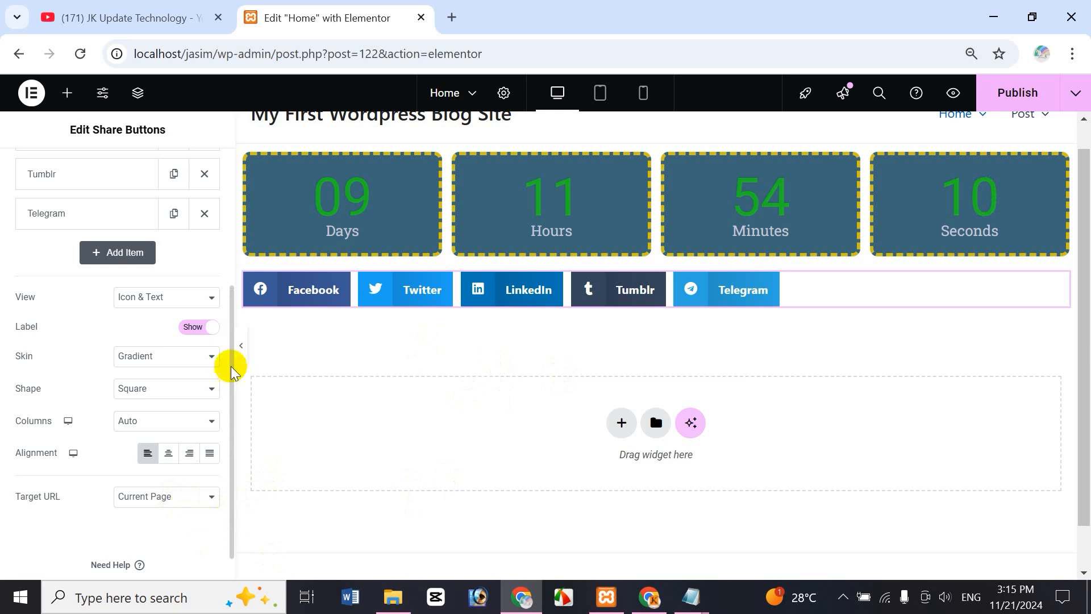
# Publish the Home page and view the live page.
pyautogui.click(1035, 98)
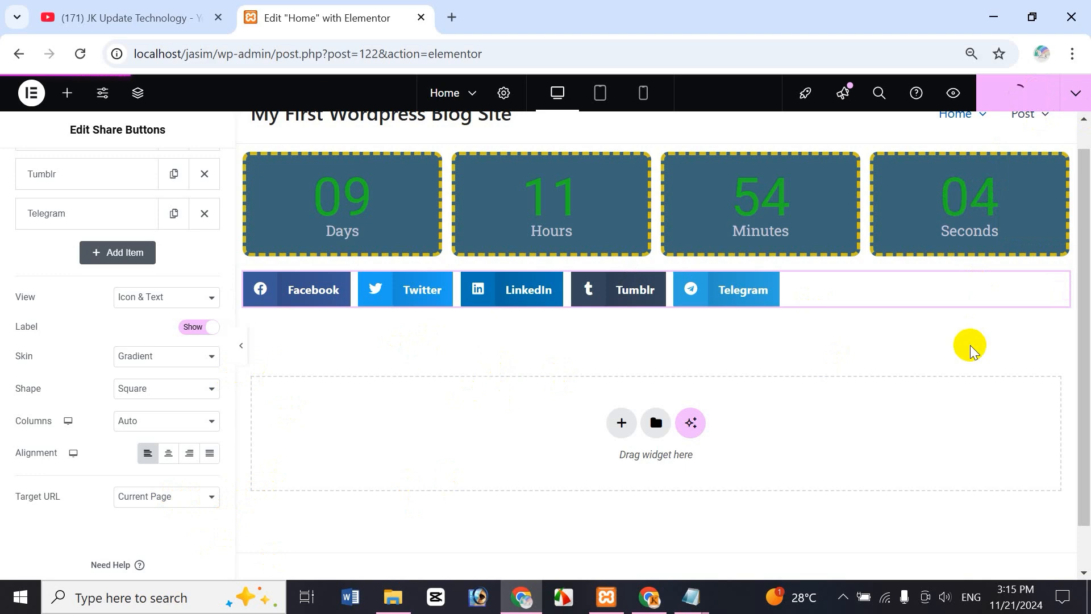
pyautogui.click(1076, 92)
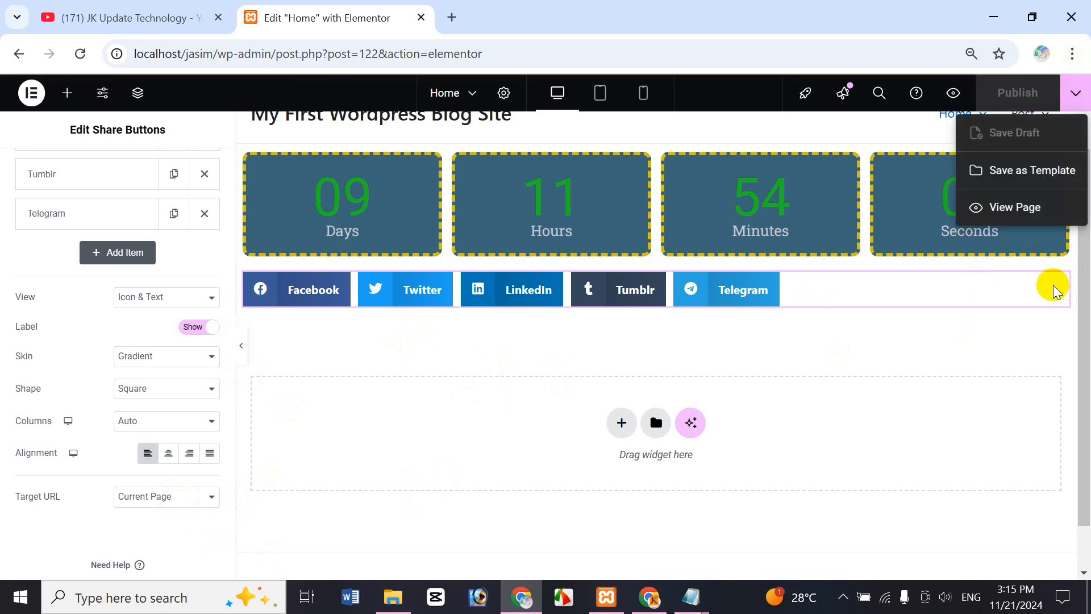
pyautogui.click(1010, 210)
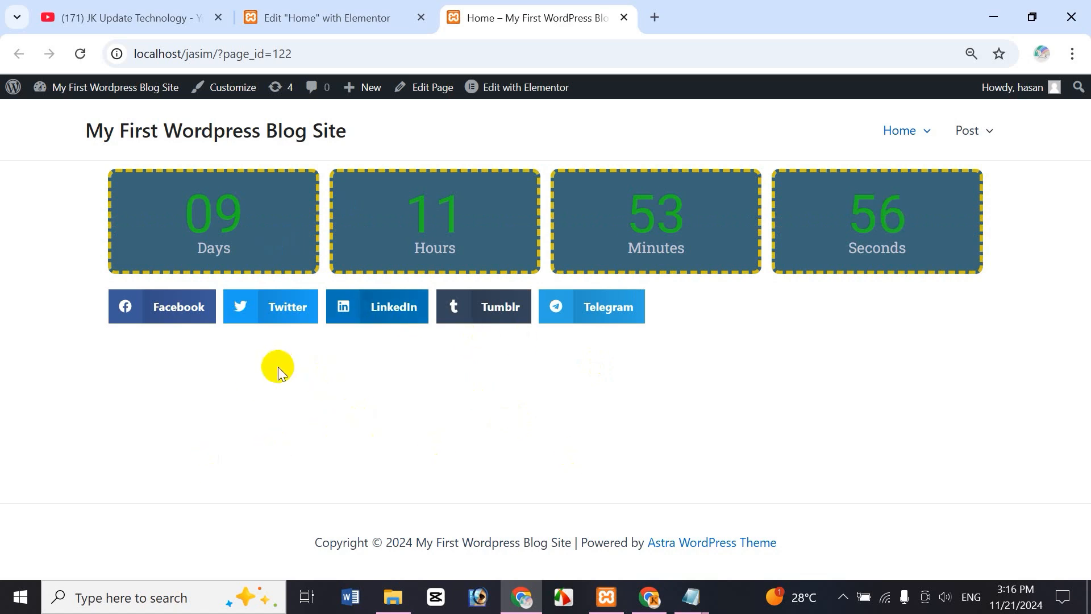
# Test the Twitter and LinkedIn share buttons on the live page, closing each share window and dismissing the Google sign-in offer.
pyautogui.click(271, 308)
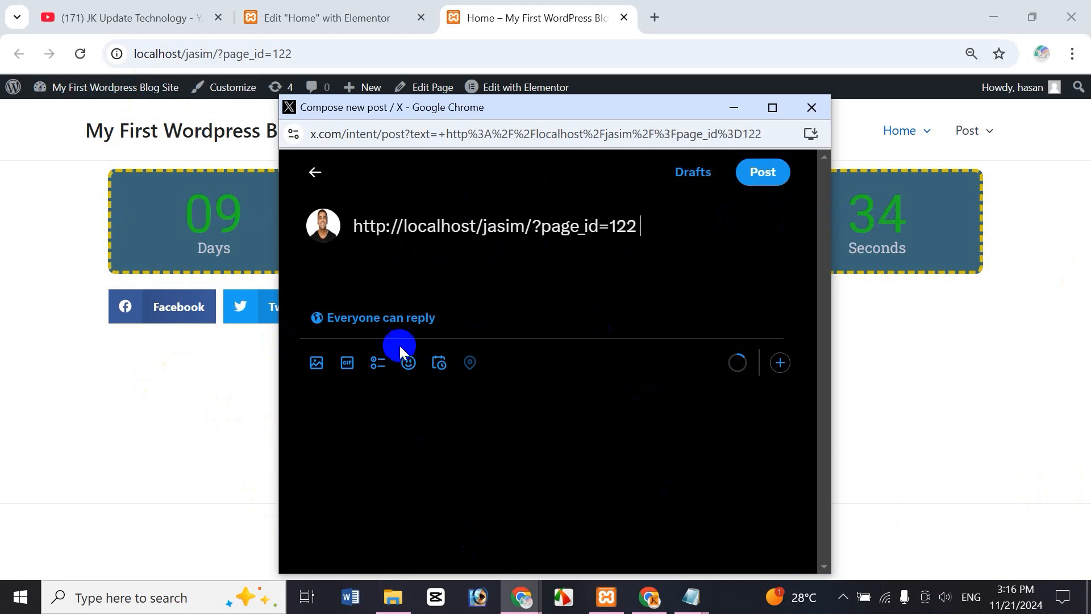
pyautogui.click(811, 107)
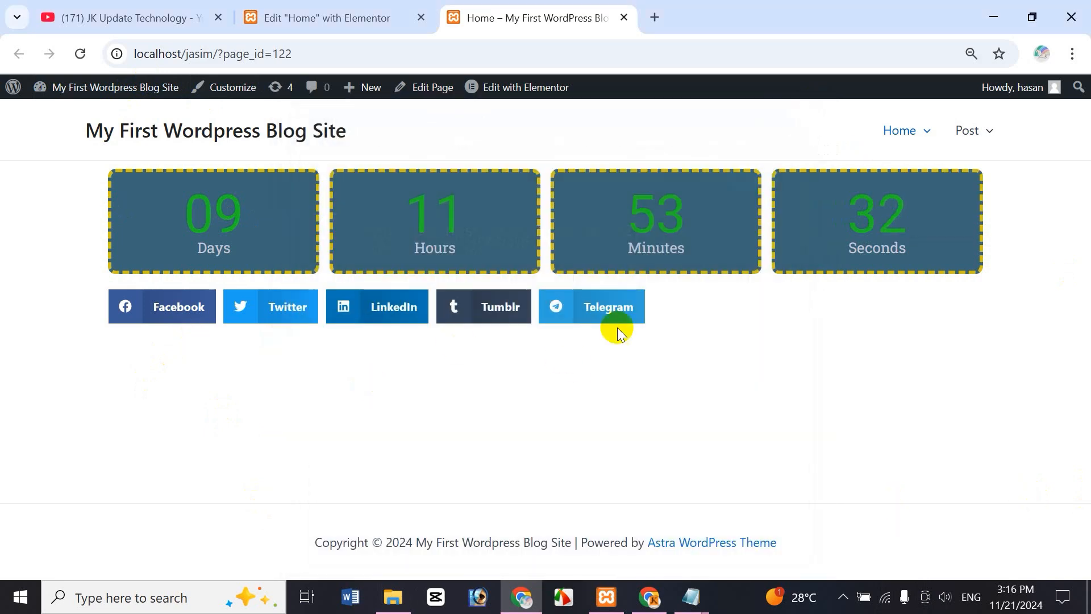
pyautogui.click(390, 300)
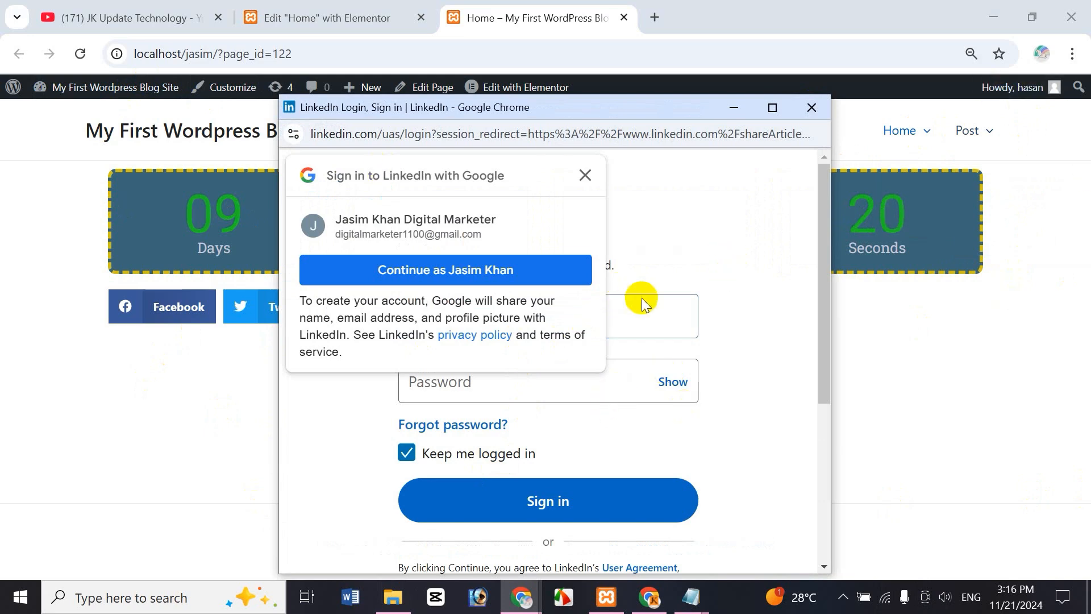
pyautogui.click(584, 175)
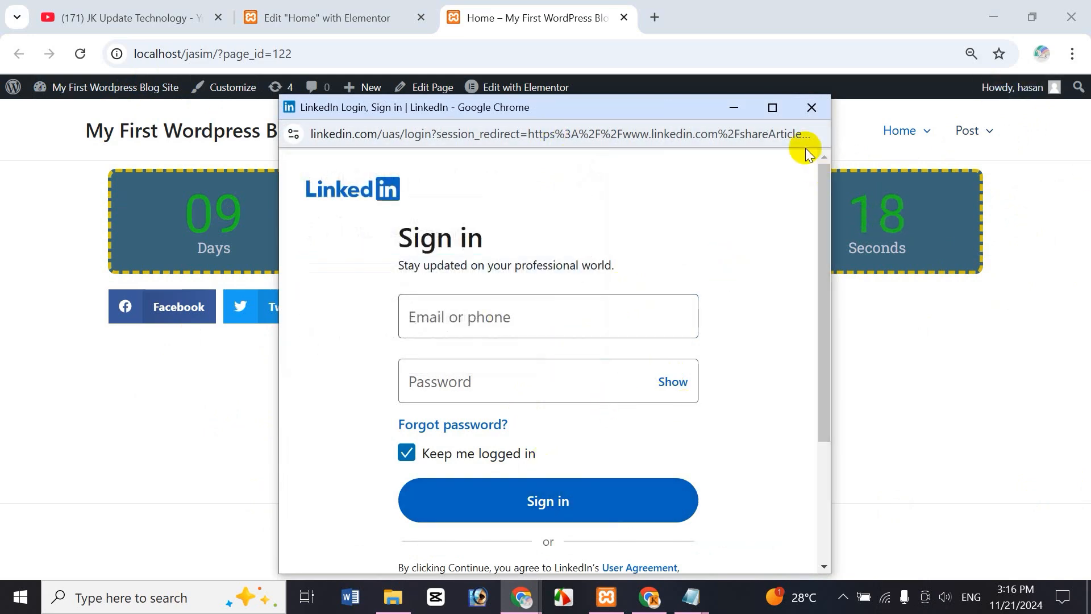
pyautogui.click(811, 107)
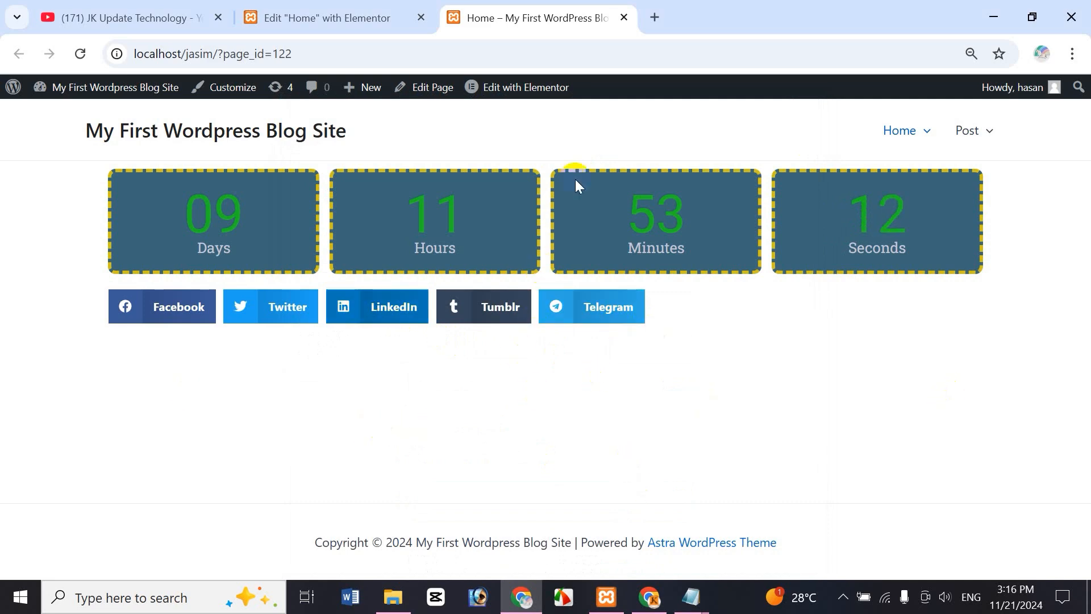
# Try a Custom target URL for the share buttons, check the live page, and return the target URL to Current Page.
pyautogui.click(360, 27)
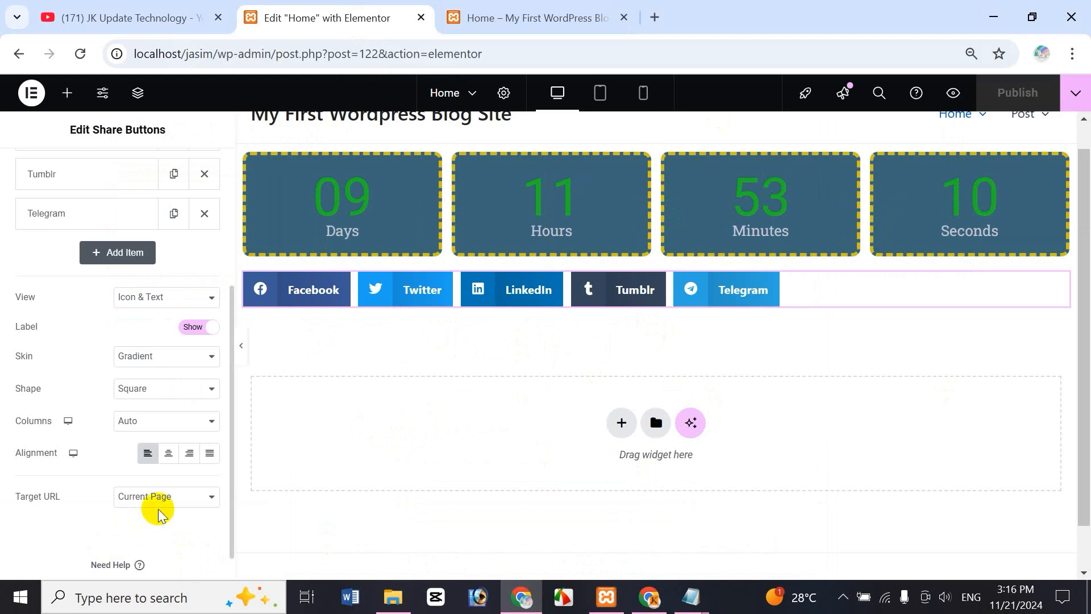
pyautogui.click(181, 502)
pyautogui.click(165, 540)
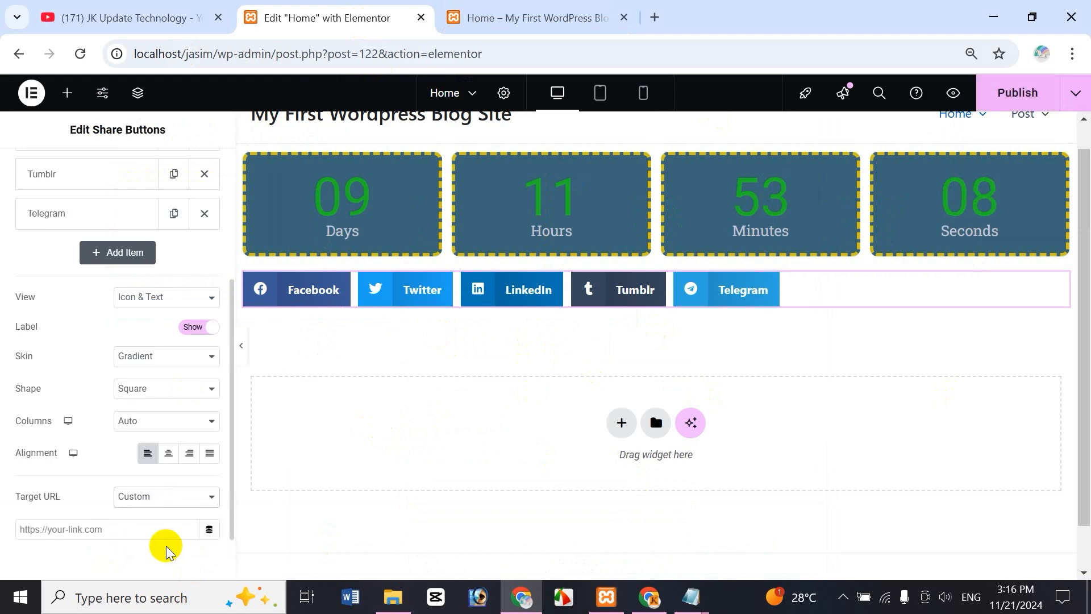
pyautogui.click(46, 529)
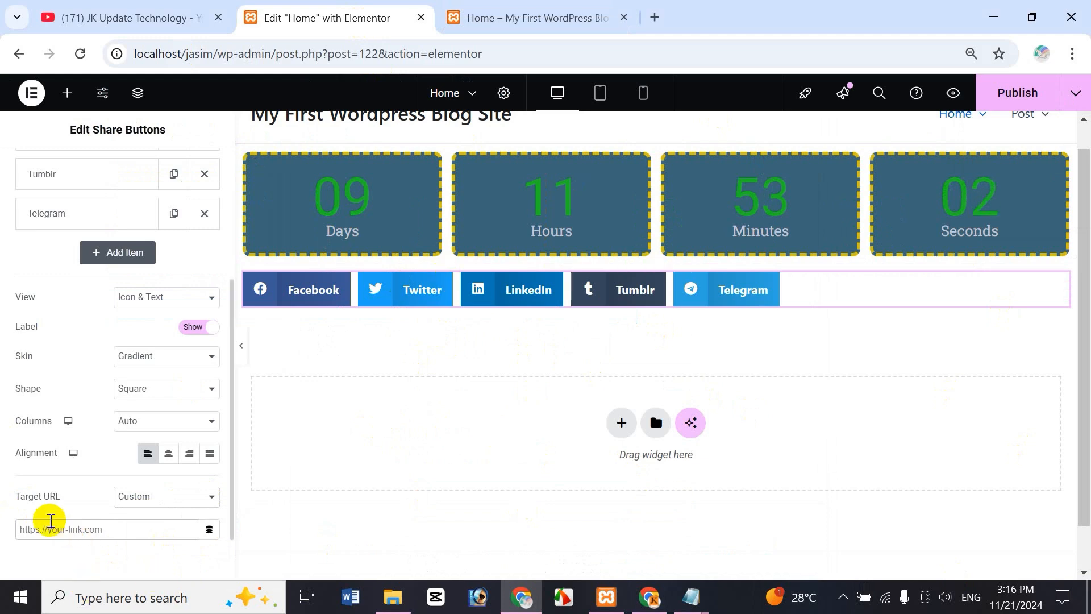
pyautogui.click(574, 20)
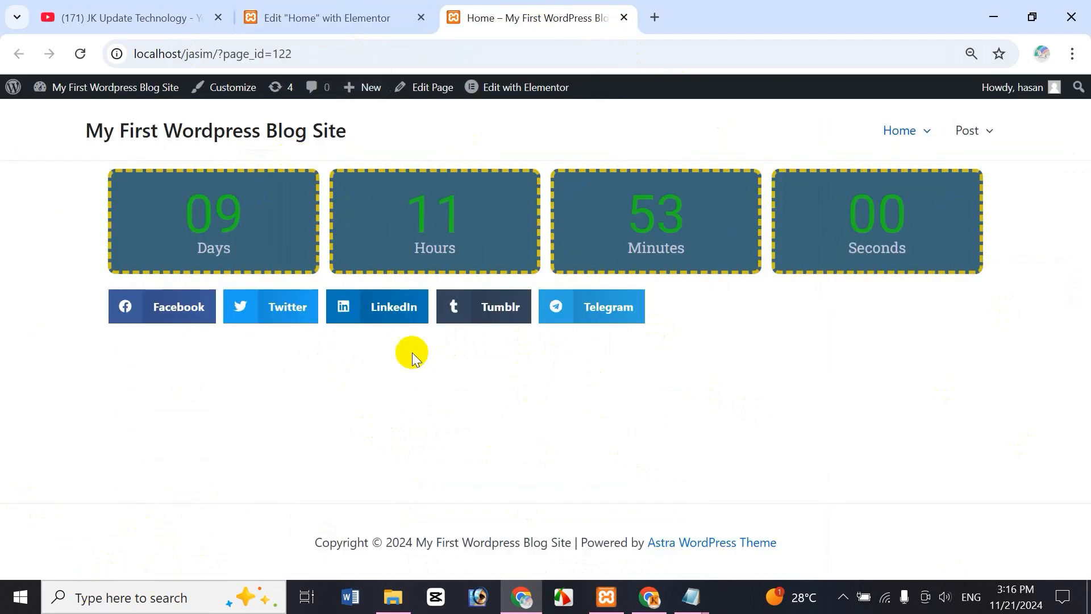
pyautogui.click(313, 16)
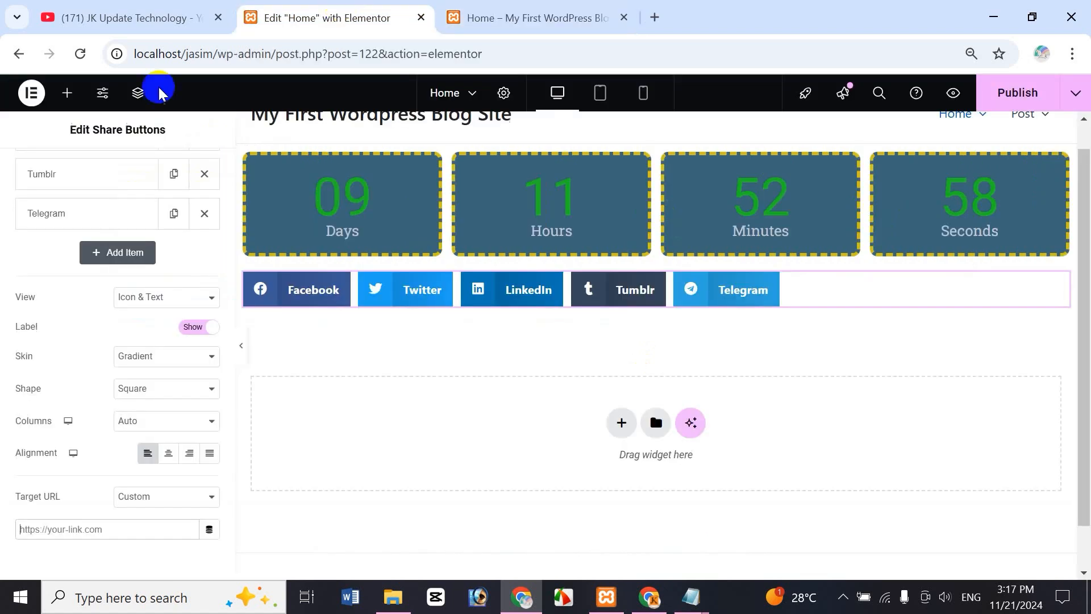
pyautogui.click(173, 500)
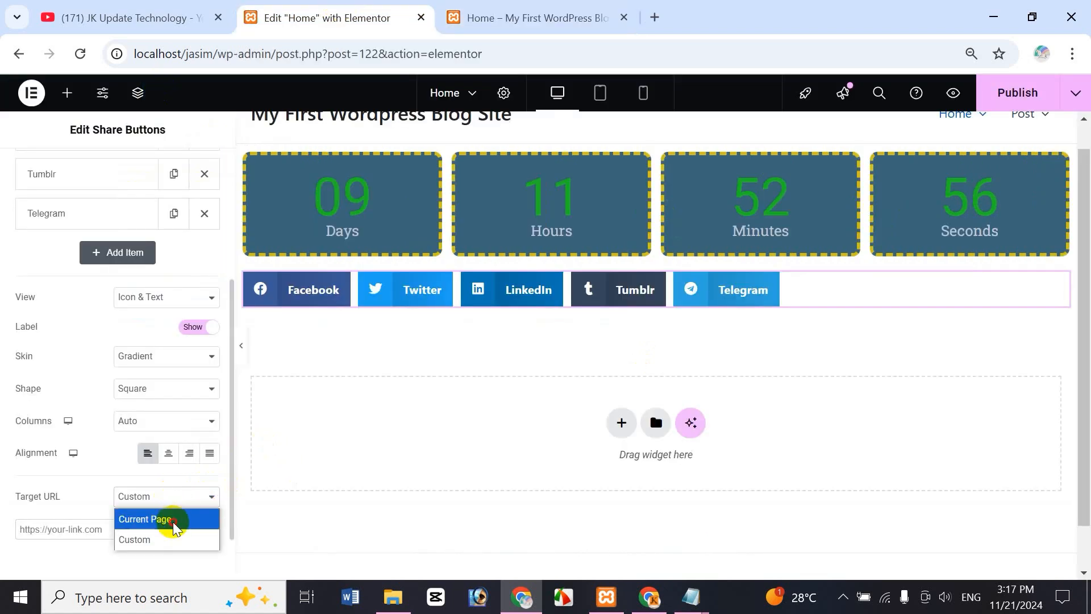
pyautogui.click(173, 519)
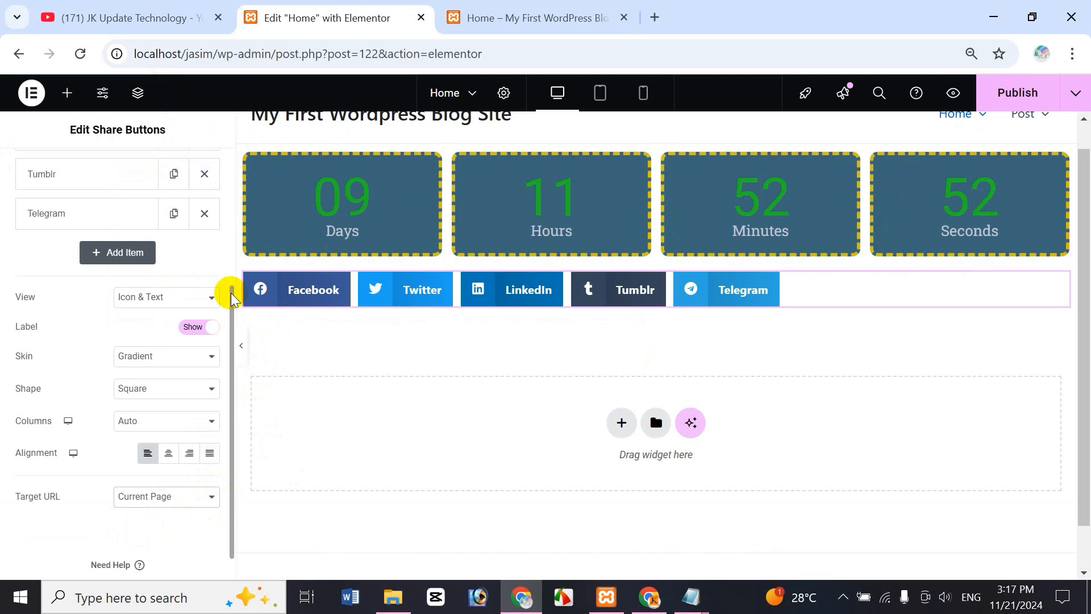
# Set the share buttons' columns gap to 53 px and their rows gap to 24 px.
pyautogui.scroll(3, 230, 292)
pyautogui.moveTo(221, 227); pyautogui.dragTo(241, 142)
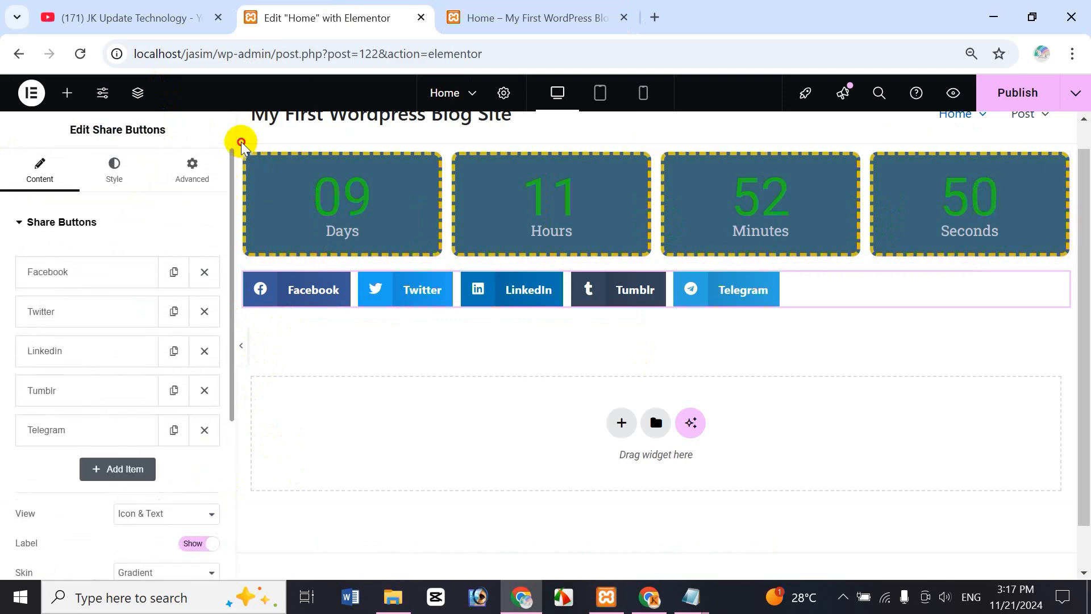
pyautogui.scroll(-3, 35, 207)
pyautogui.scroll(3, 35, 207)
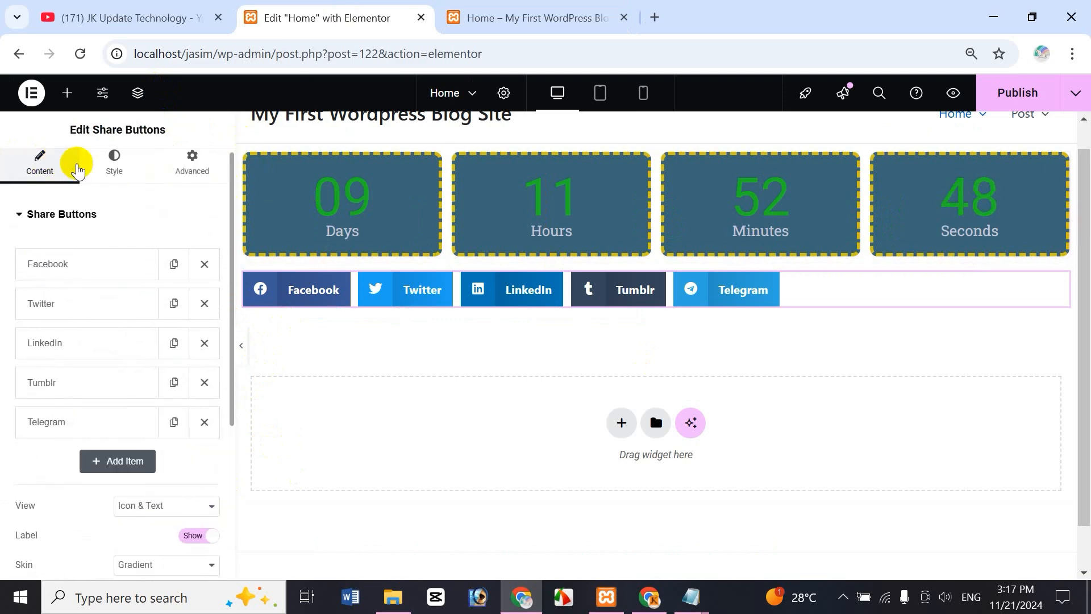
pyautogui.click(115, 166)
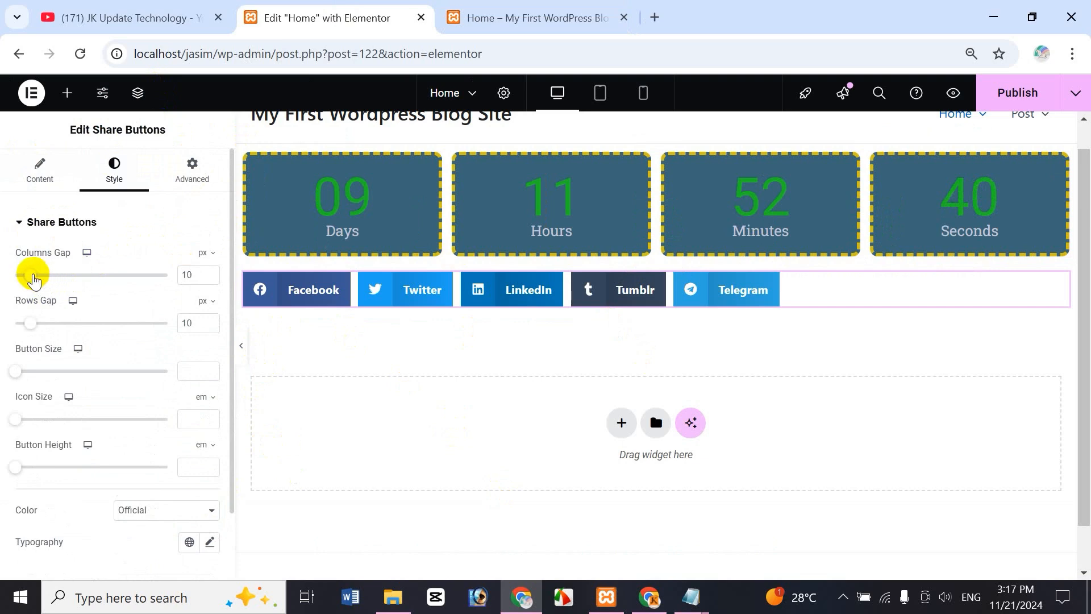
pyautogui.moveTo(29, 273); pyautogui.dragTo(98, 270)
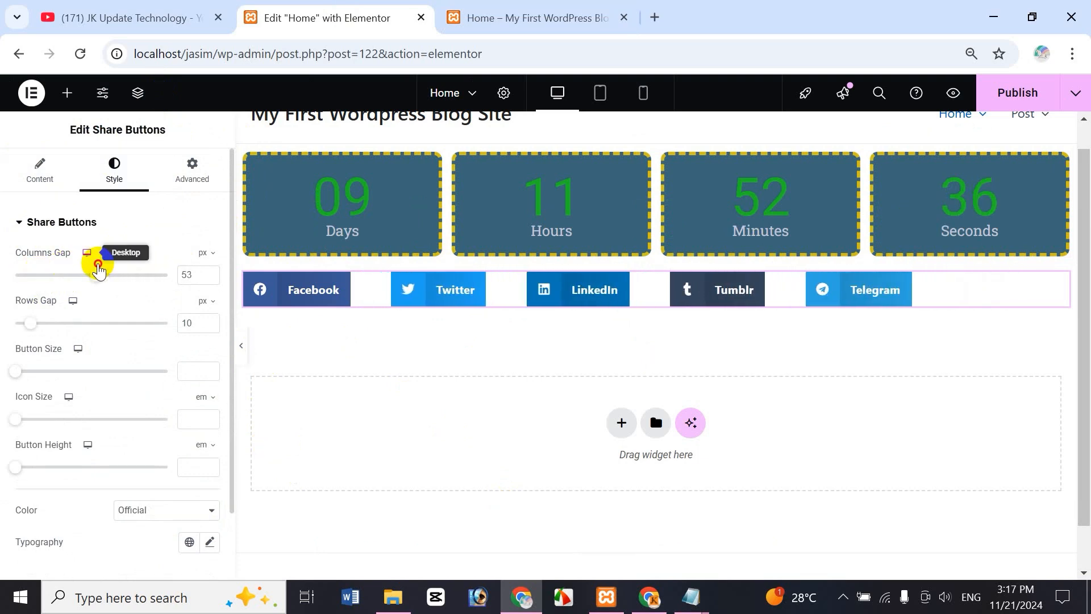
pyautogui.moveTo(32, 323); pyautogui.dragTo(62, 325)
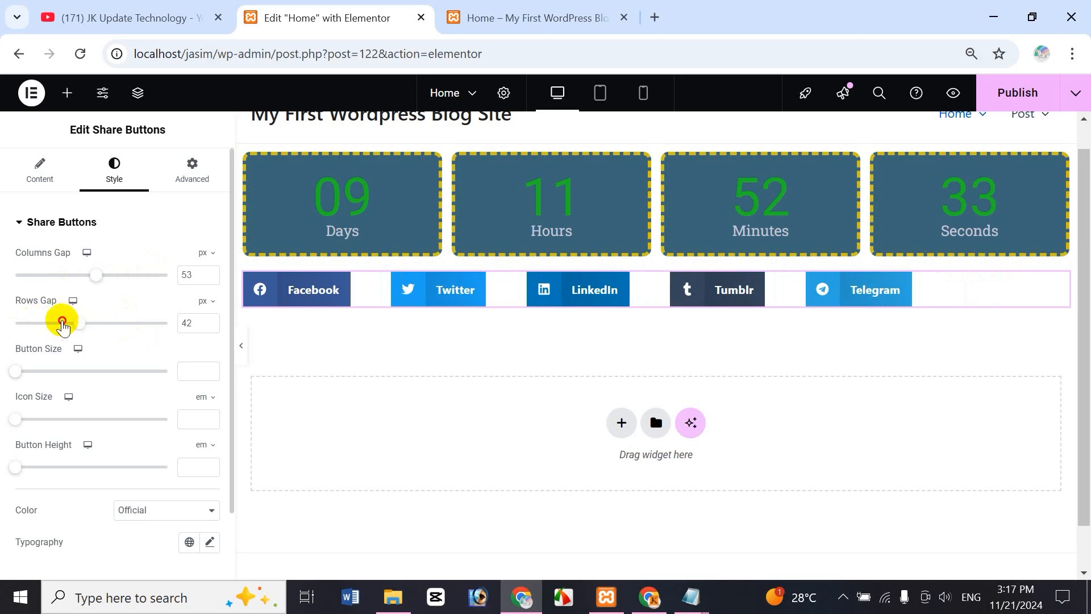
# Lay out the share buttons in 2 columns and set their rows gap to 27 px.
pyautogui.click(40, 170)
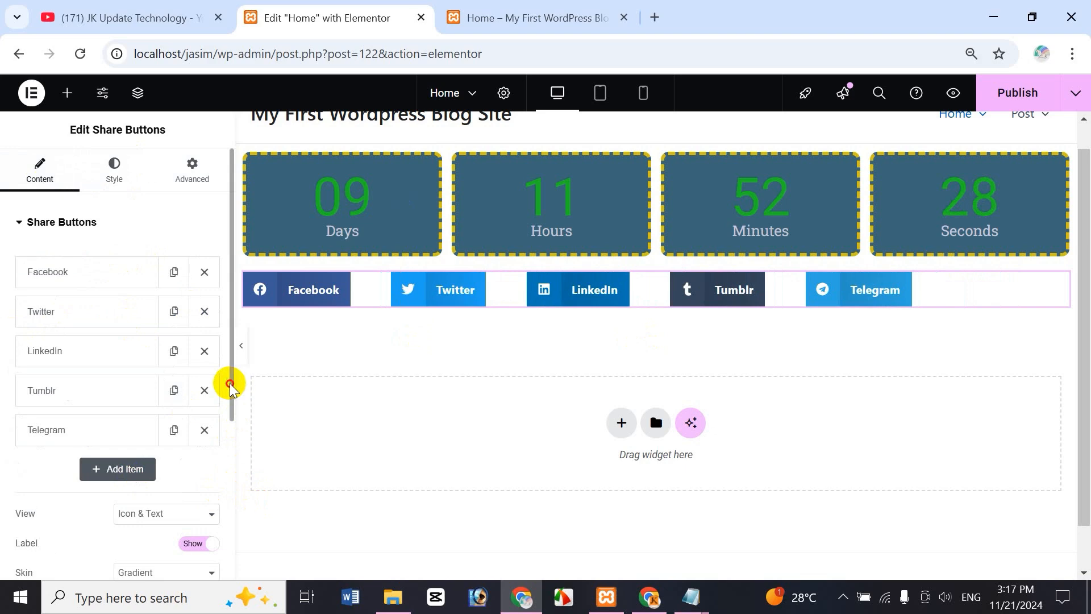
pyautogui.moveTo(230, 386); pyautogui.dragTo(226, 504)
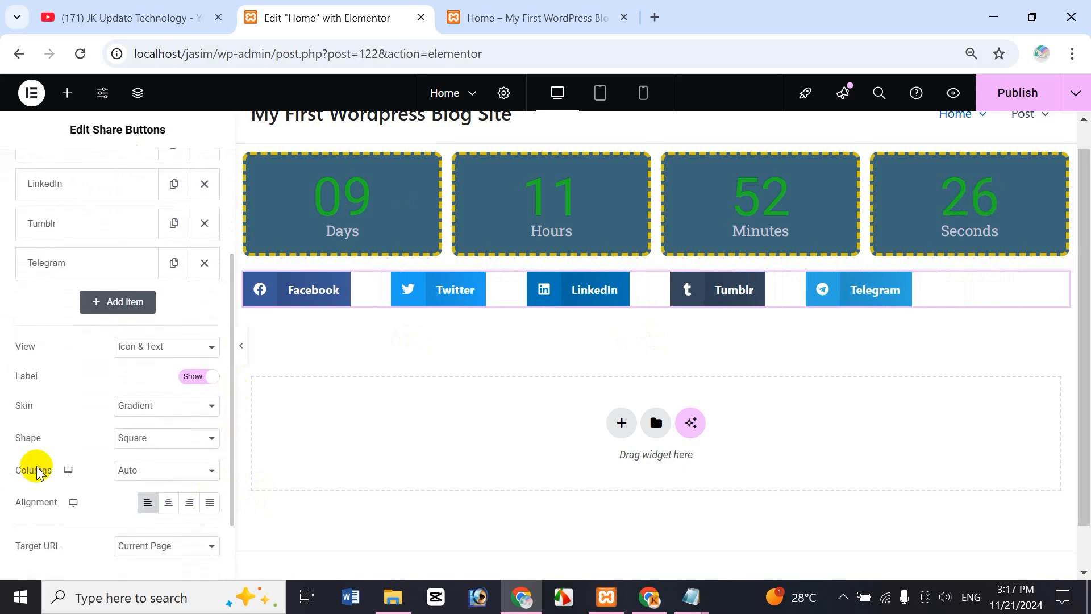
pyautogui.click(155, 469)
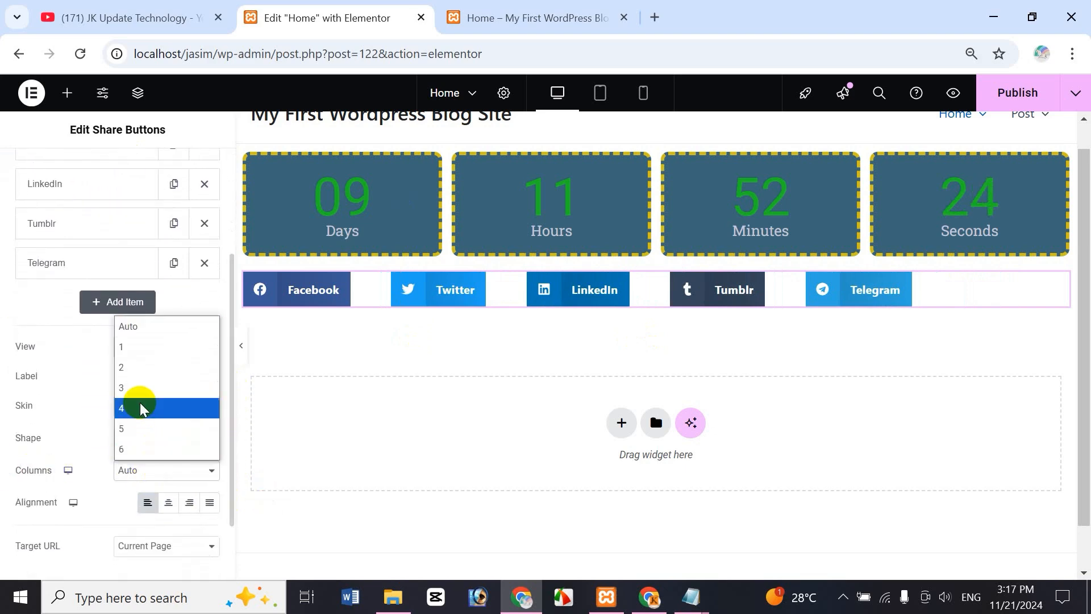
pyautogui.click(146, 373)
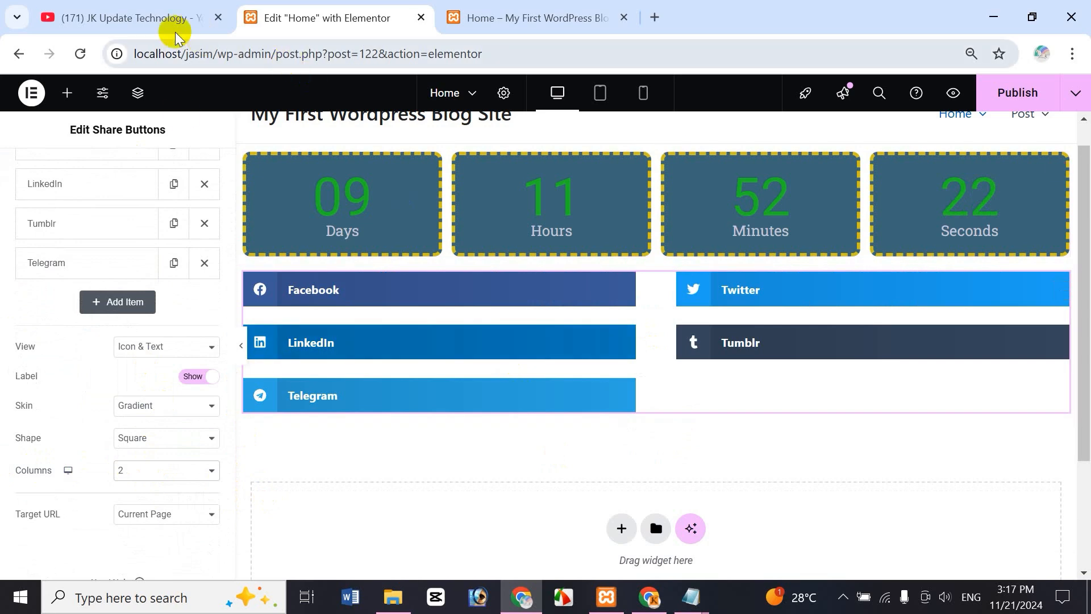
pyautogui.moveTo(231, 276); pyautogui.dragTo(233, 163)
pyautogui.click(114, 173)
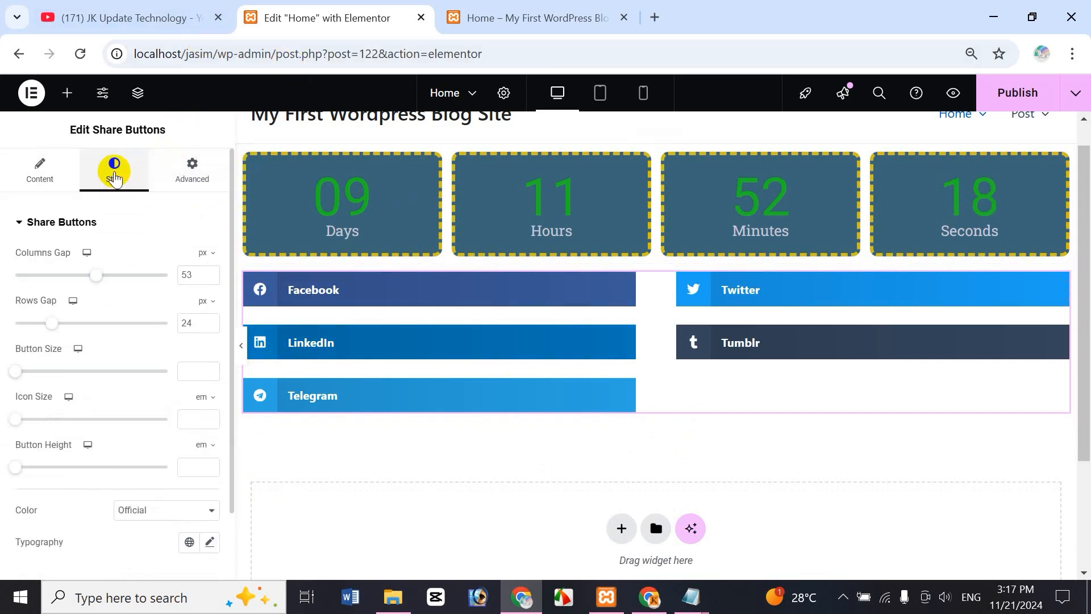
pyautogui.moveTo(53, 322)
pyautogui.mouseDown()
pyautogui.moveTo(146, 329)
pyautogui.moveTo(78, 338)
pyautogui.moveTo(164, 331)
pyautogui.moveTo(61, 324)
pyautogui.moveTo(62, 334)
pyautogui.mouseUp()
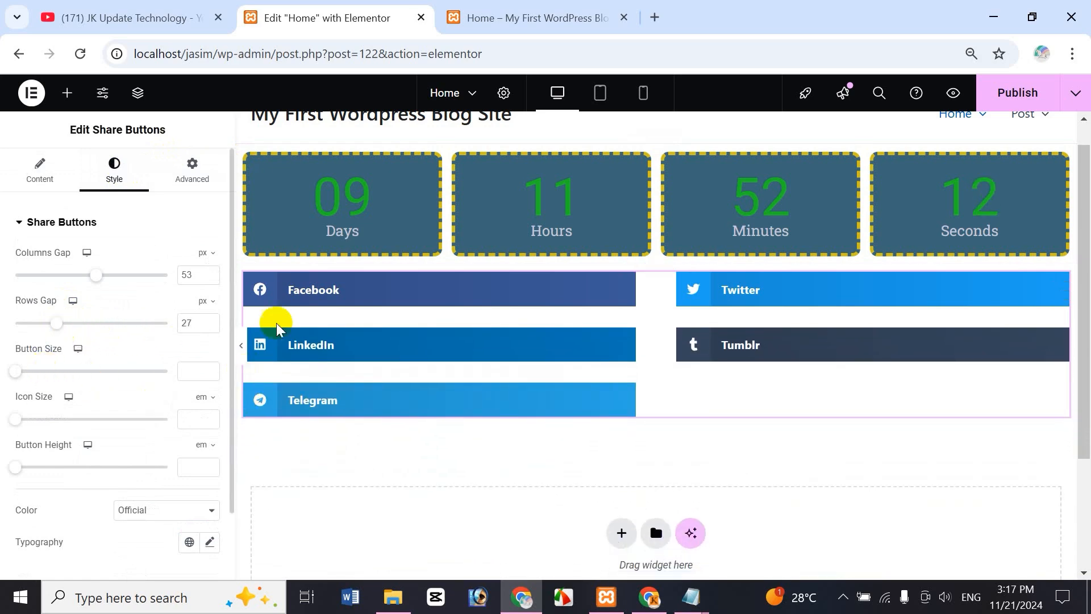
# Enlarge the share buttons with button size 1.15, icon size 2.5 em and button height 5.6 em.
pyautogui.moveTo(18, 372); pyautogui.dragTo(86, 373)
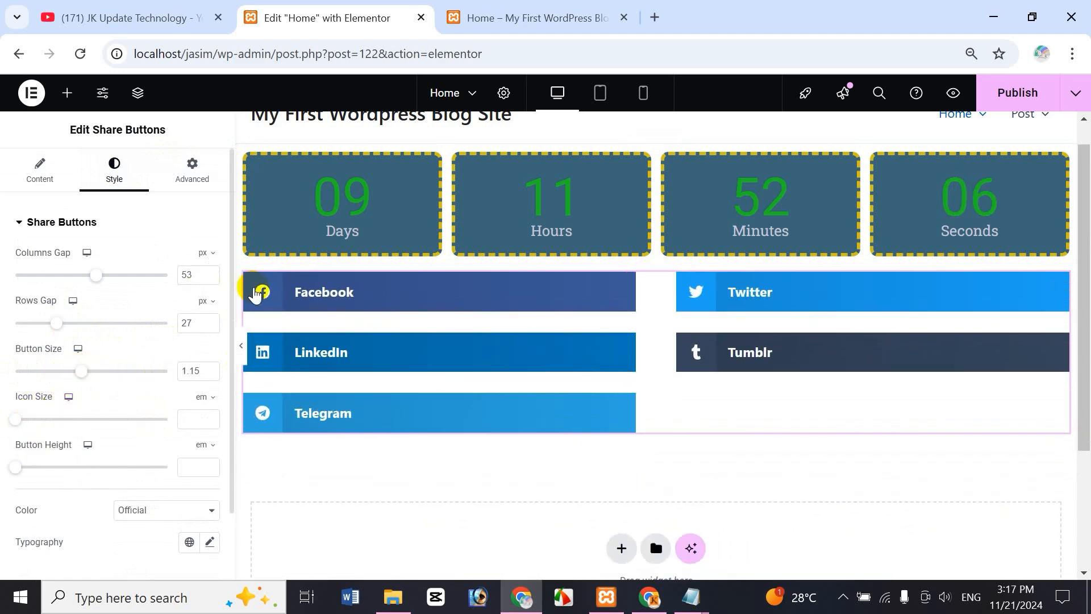
pyautogui.moveTo(22, 423); pyautogui.dragTo(55, 419)
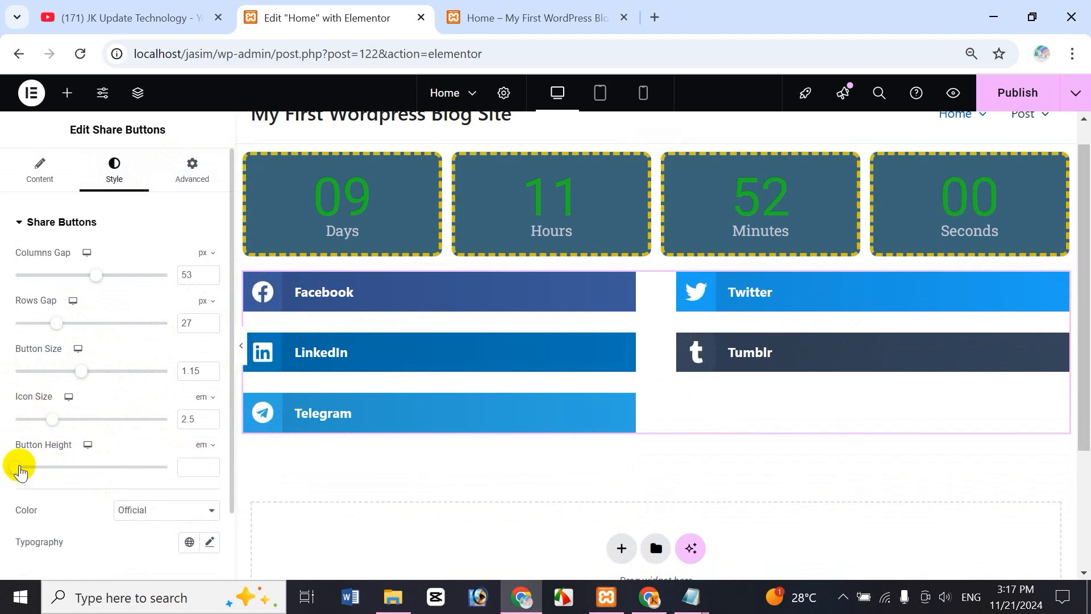
pyautogui.moveTo(19, 464); pyautogui.dragTo(102, 455)
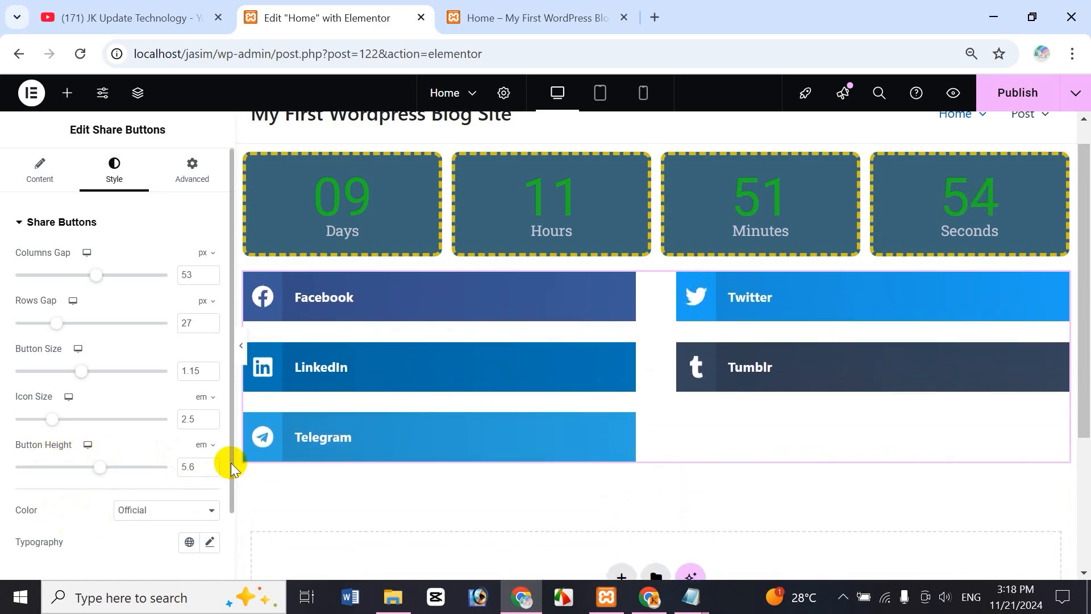
# Switch the share buttons to Custom color and set the normal primary color to dark green #407231.
pyautogui.scroll(-2, 225, 511)
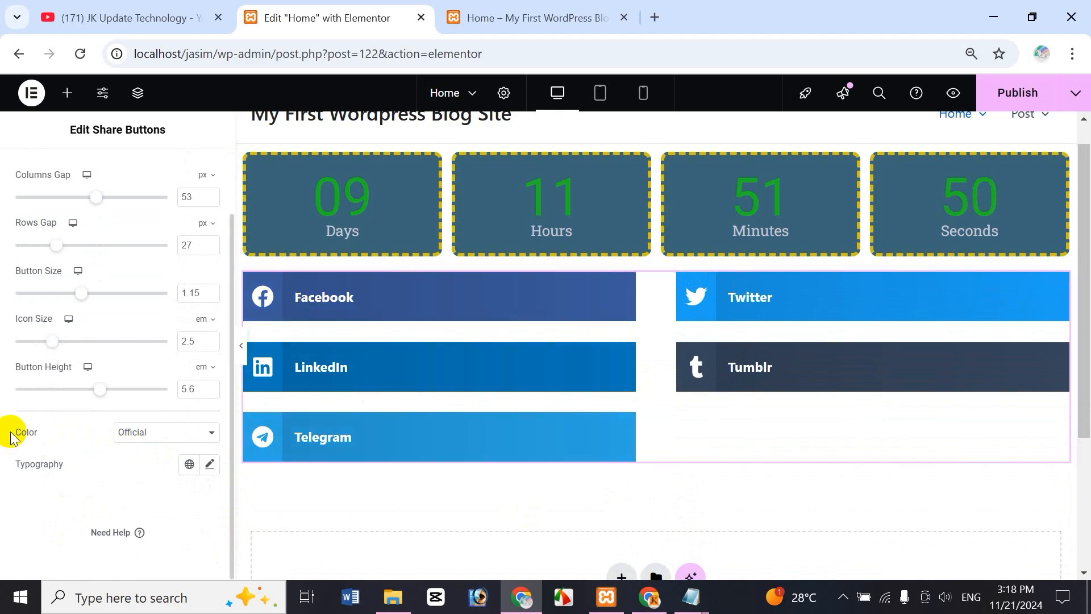
pyautogui.click(149, 438)
pyautogui.click(142, 470)
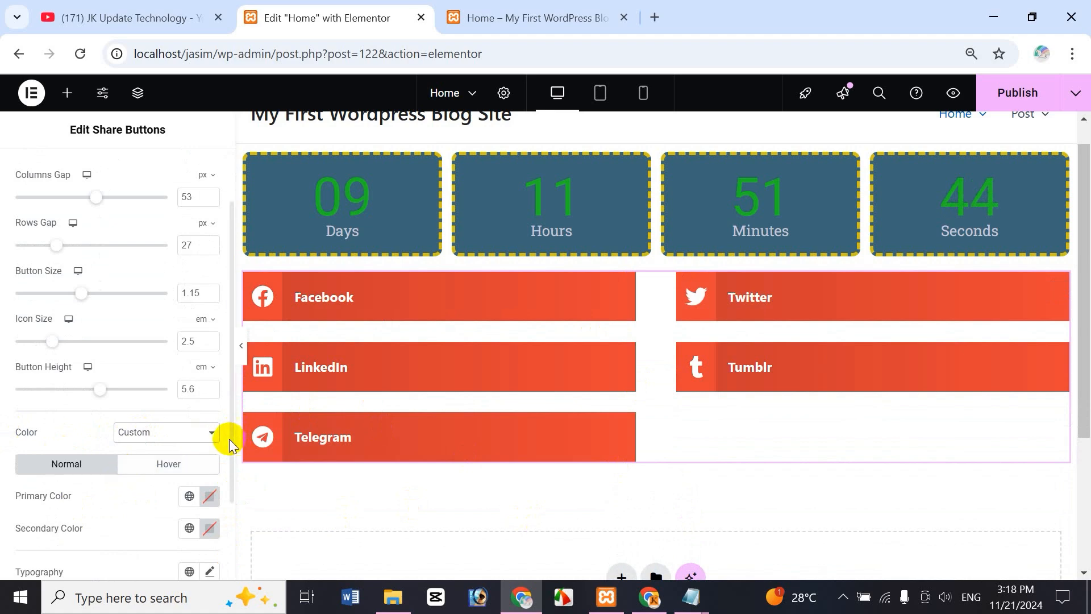
pyautogui.scroll(-2, 227, 446)
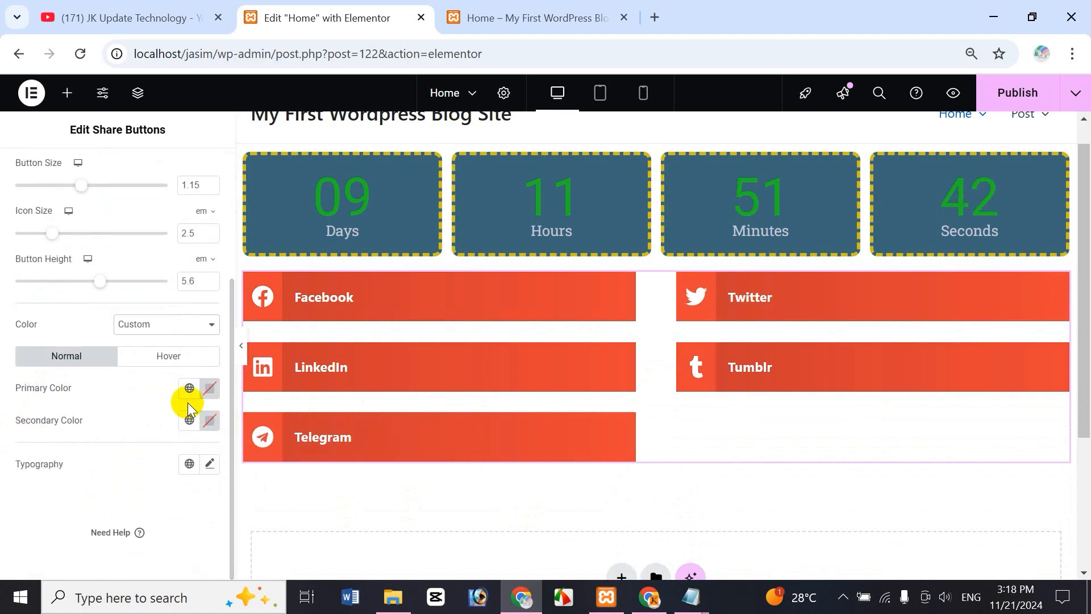
pyautogui.click(206, 398)
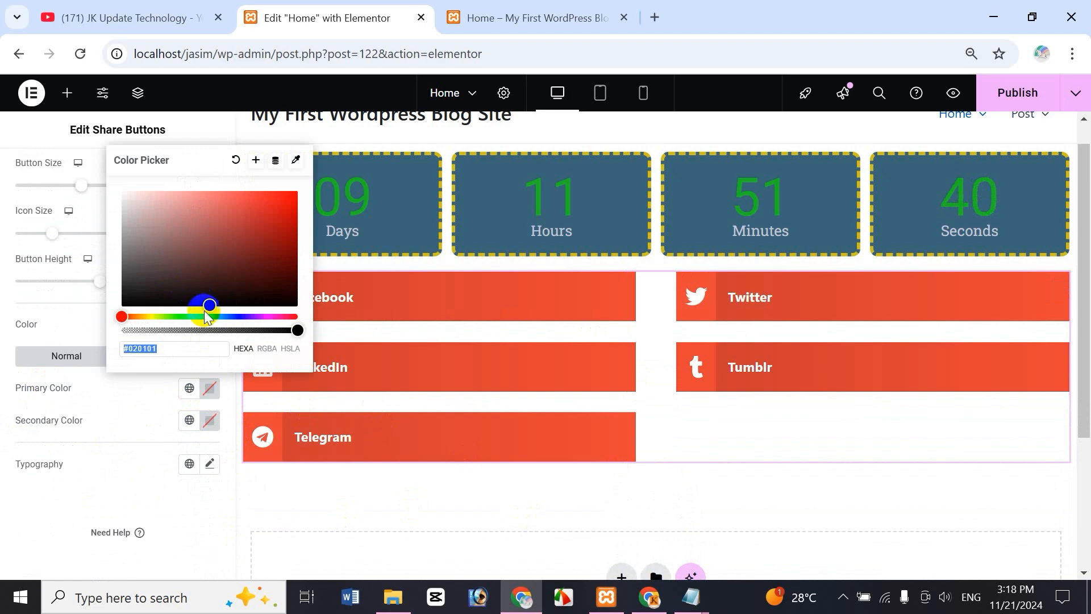
pyautogui.click(173, 317)
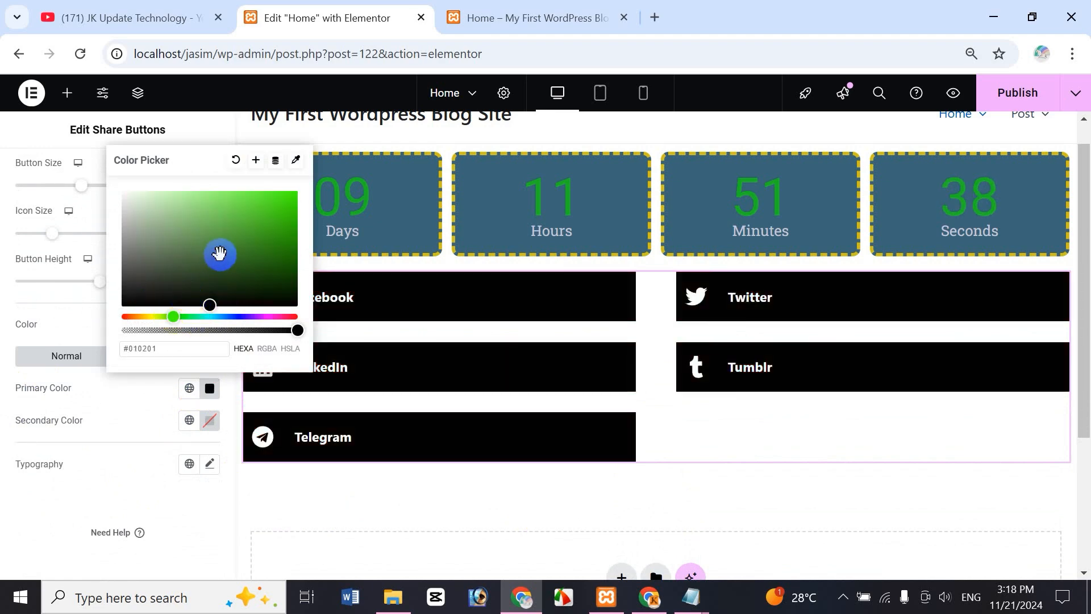
pyautogui.click(221, 254)
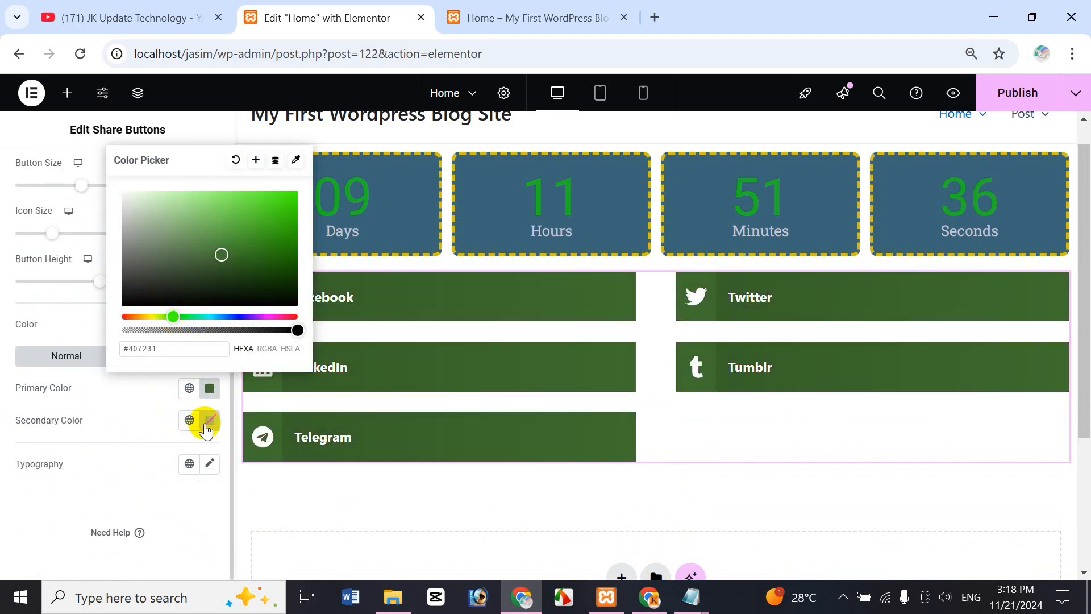
# Set the share buttons' normal secondary color to dark blue #1B178D.
pyautogui.click(209, 420)
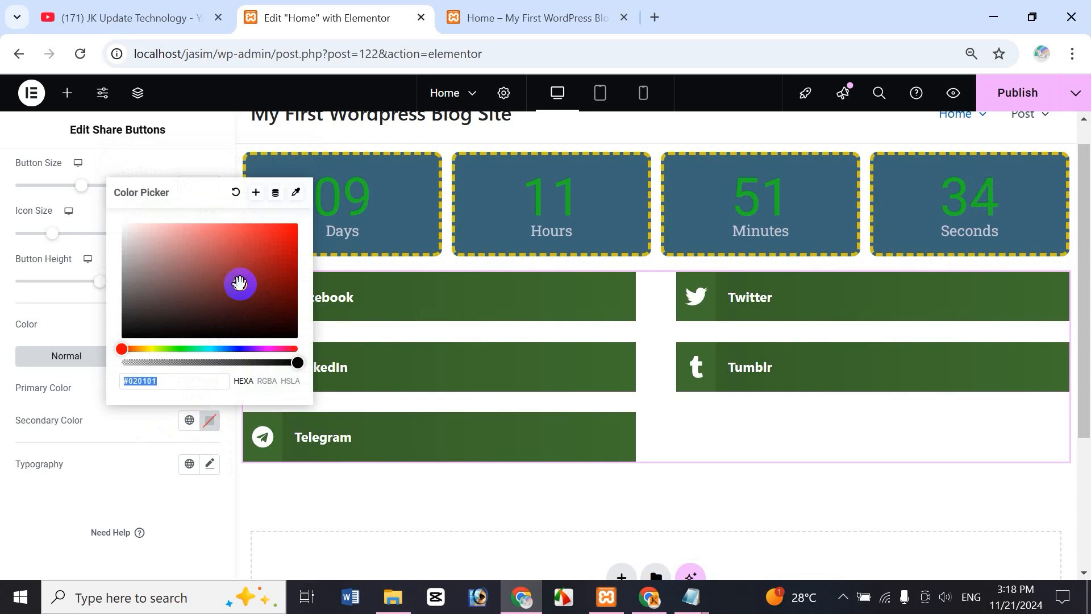
pyautogui.click(199, 268)
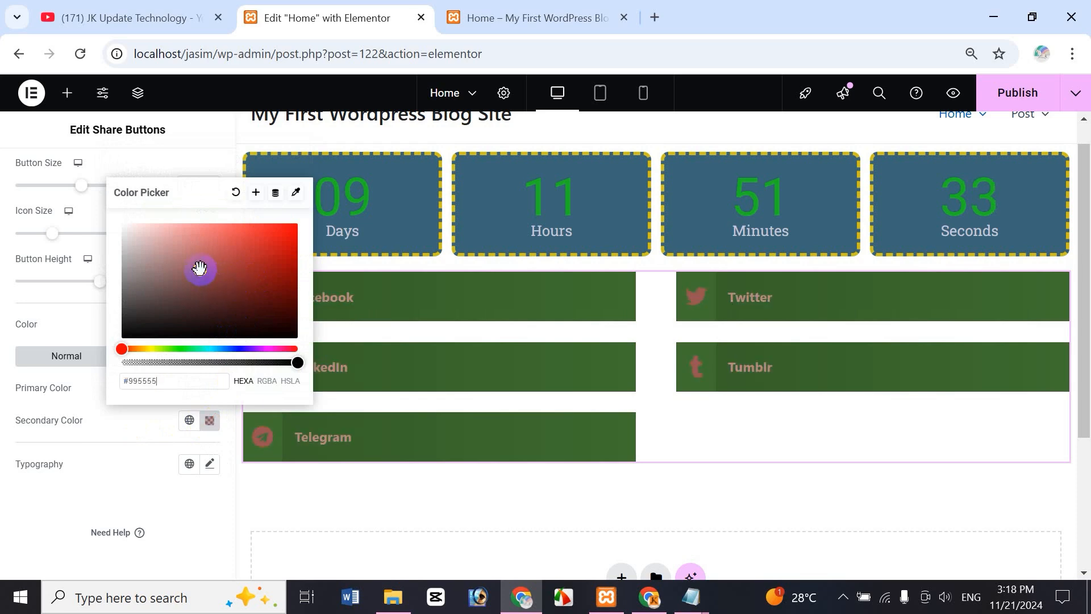
pyautogui.click(239, 348)
pyautogui.click(269, 275)
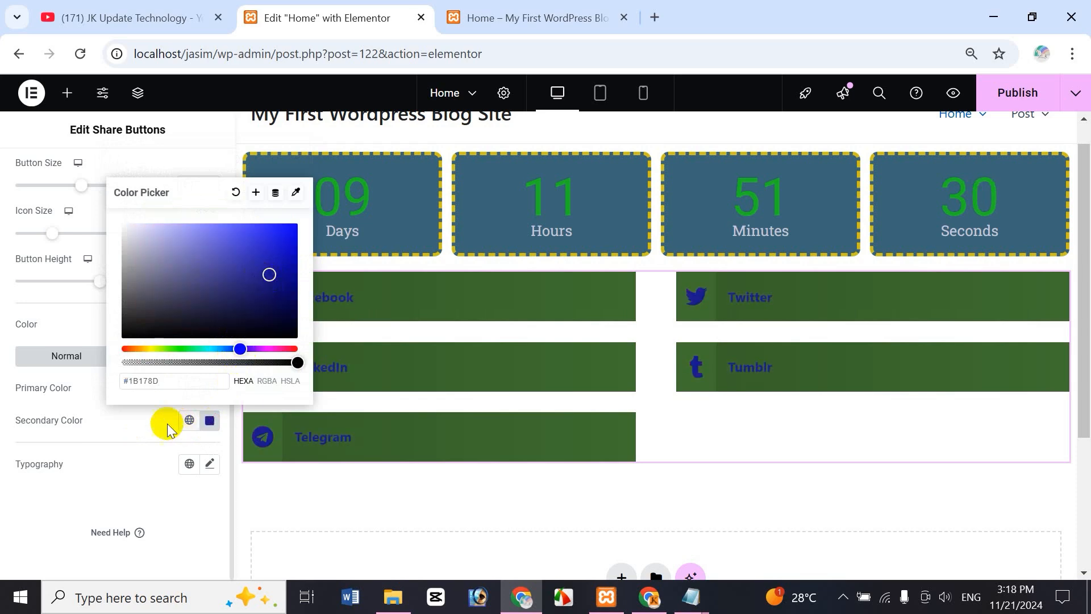
pyautogui.click(131, 423)
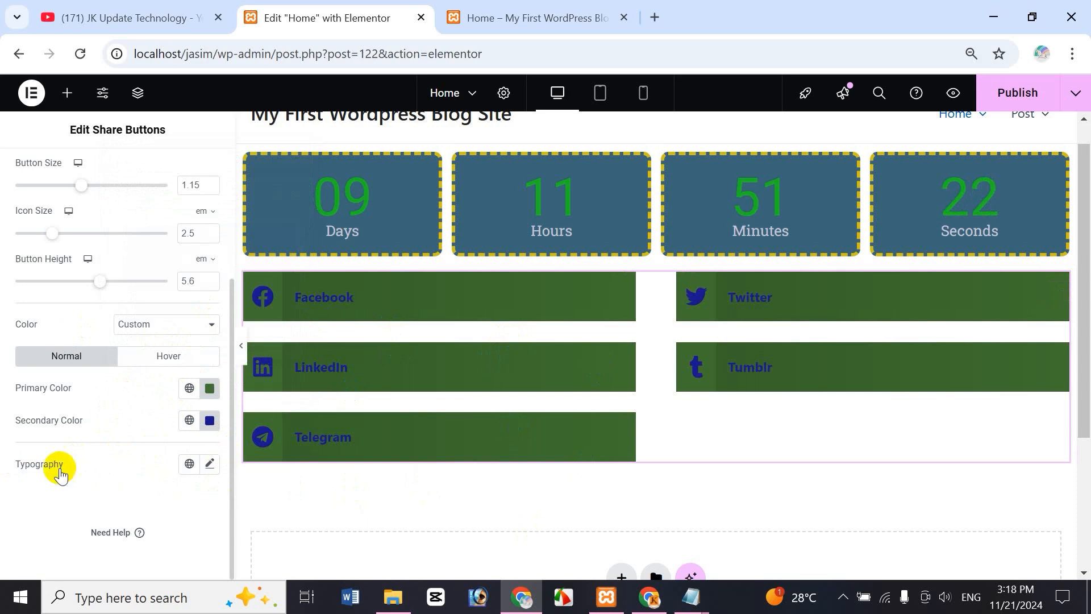
# Apply the global font jasim999+9 to the share buttons' typography.
pyautogui.click(189, 464)
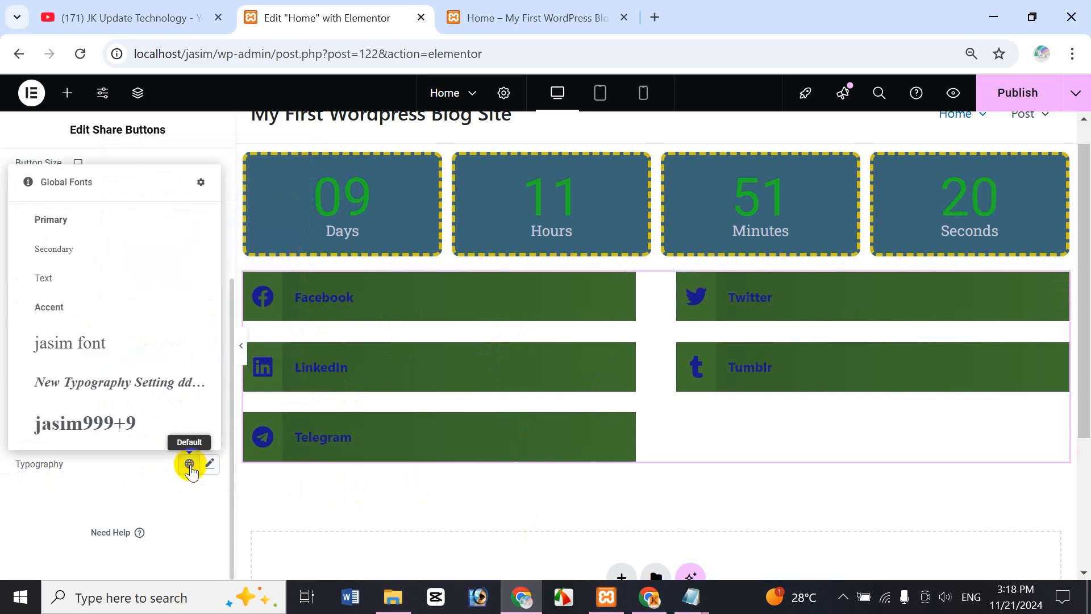
pyautogui.click(126, 421)
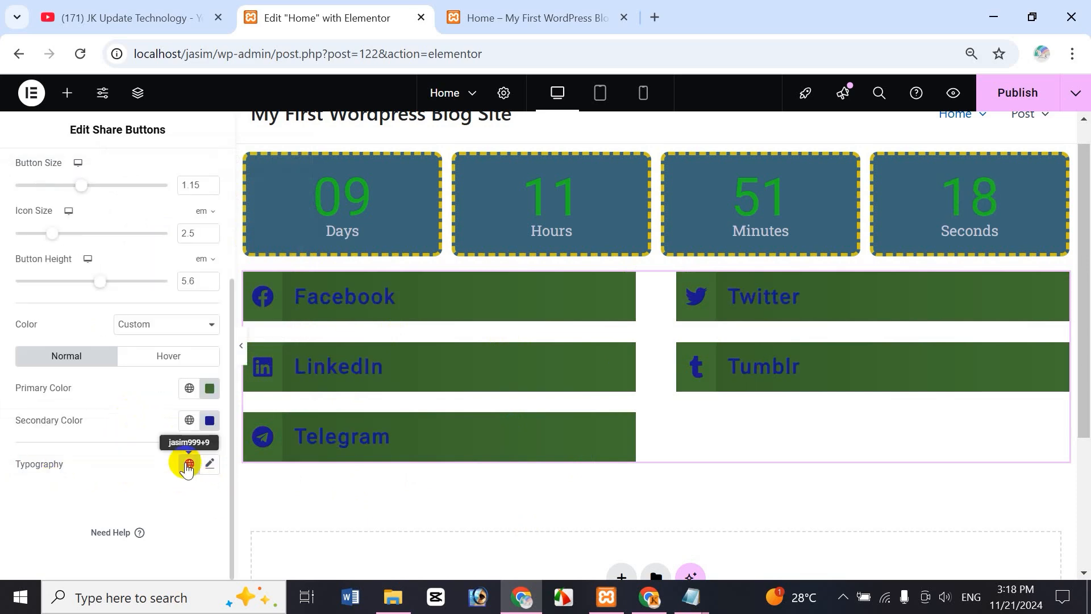
pyautogui.click(189, 463)
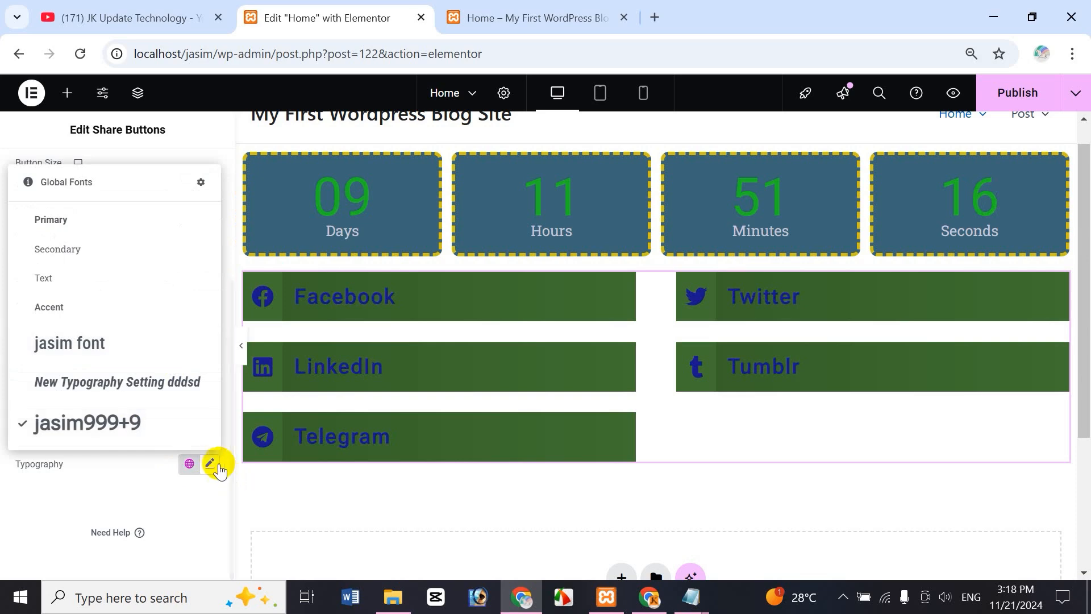
# Customize the share buttons' typography with the Roboto Flex family, size 34 px and weight 500 (Medium).
pyautogui.click(209, 464)
pyautogui.scroll(-2, 96, 536)
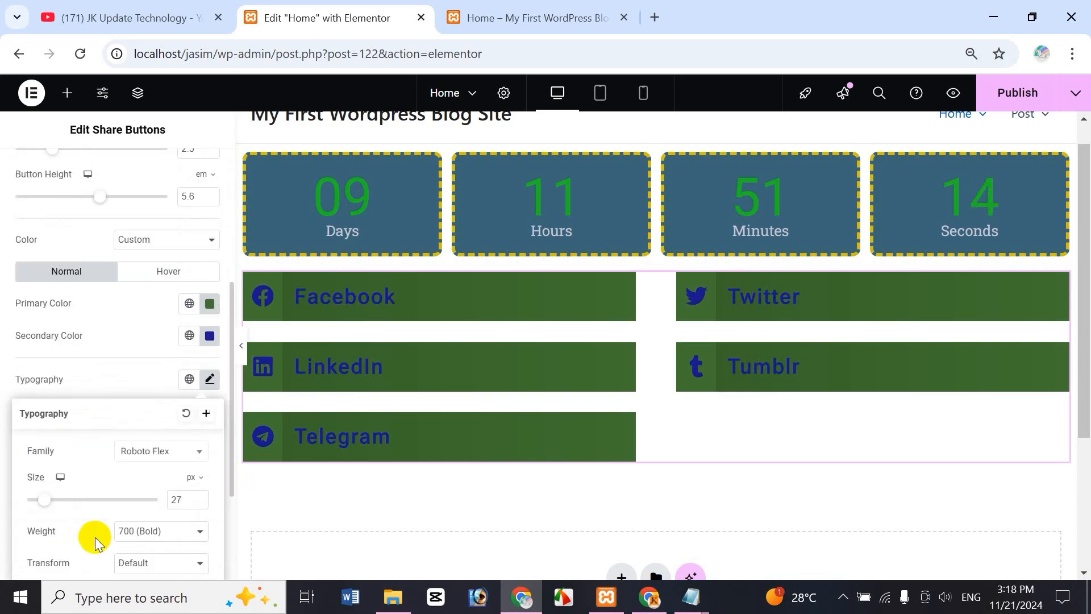
pyautogui.scroll(2, 94, 528)
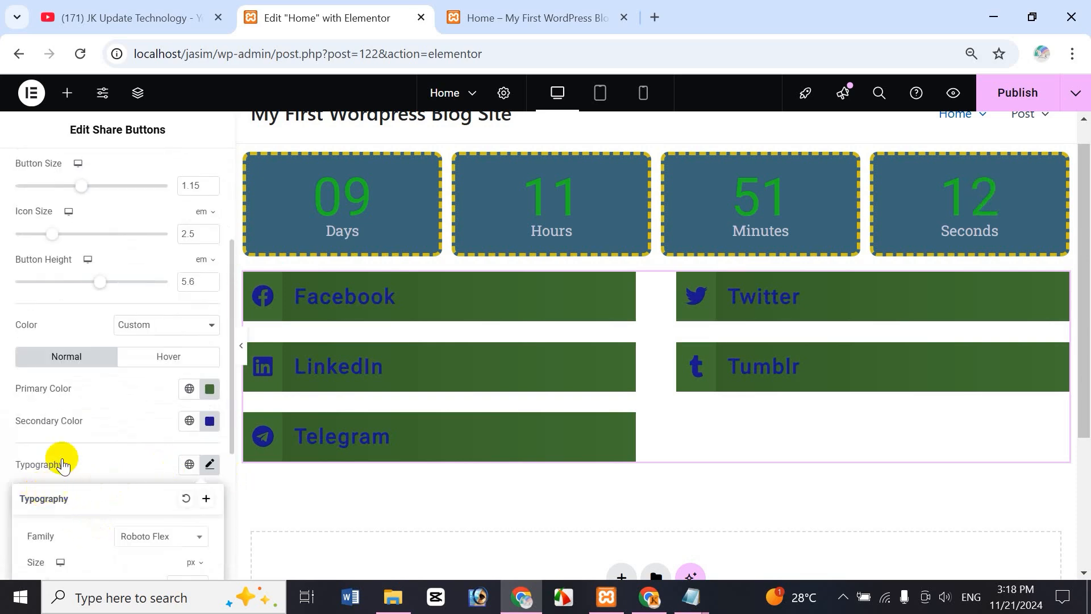
pyautogui.scroll(-5, 74, 537)
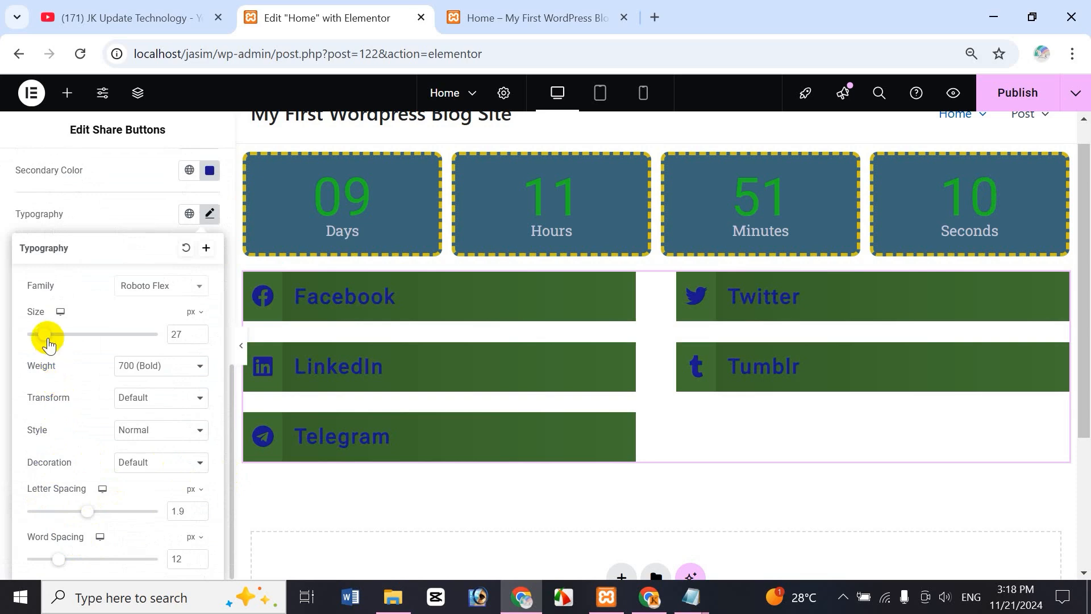
pyautogui.moveTo(48, 344)
pyautogui.mouseDown()
pyautogui.moveTo(97, 336)
pyautogui.moveTo(53, 336)
pyautogui.mouseUp()
pyautogui.click(172, 301)
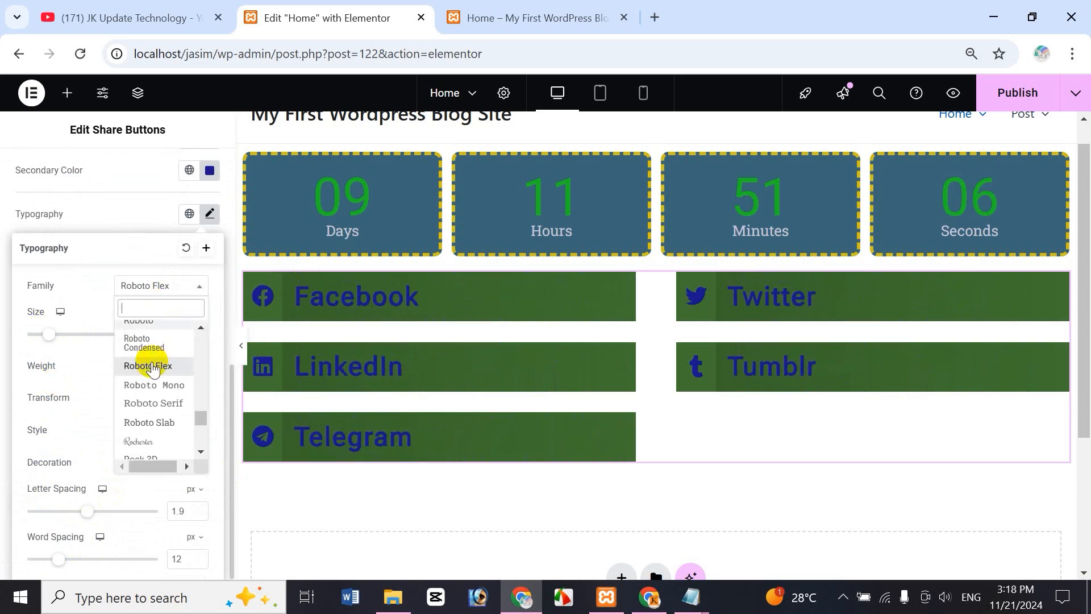
pyautogui.click(146, 360)
pyautogui.click(160, 367)
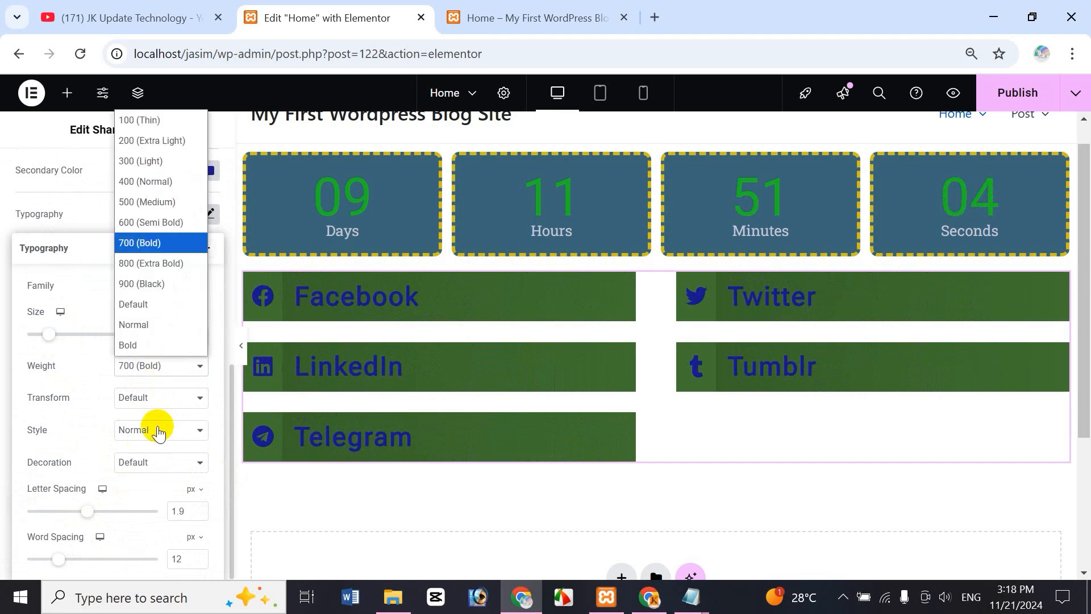
pyautogui.click(159, 218)
# Try the Lowercase text transform on the share button labels and return it to Default.
pyautogui.click(137, 399)
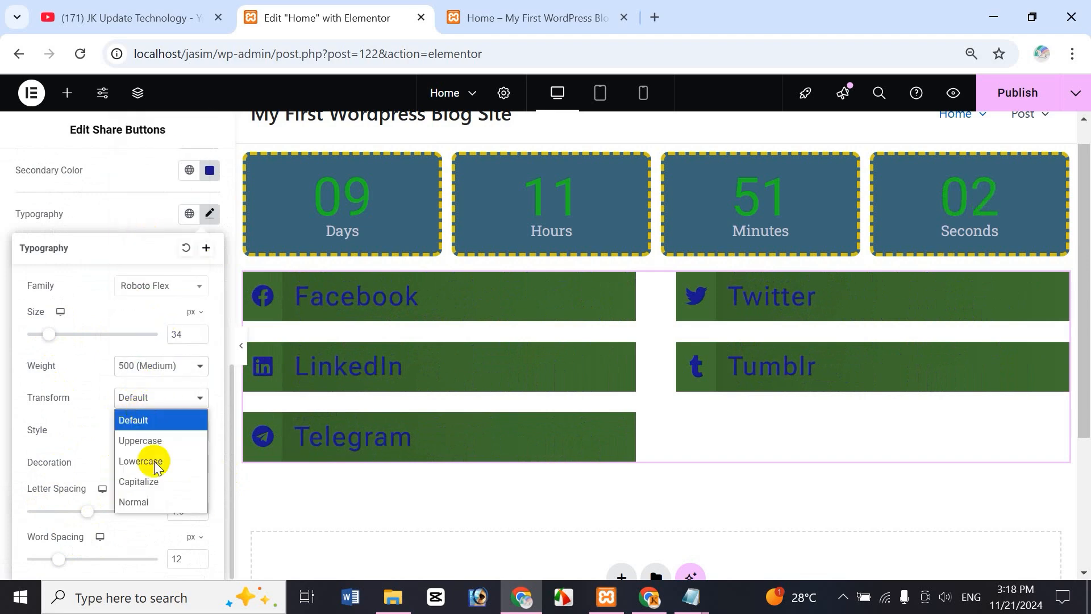
pyautogui.click(151, 458)
pyautogui.click(150, 399)
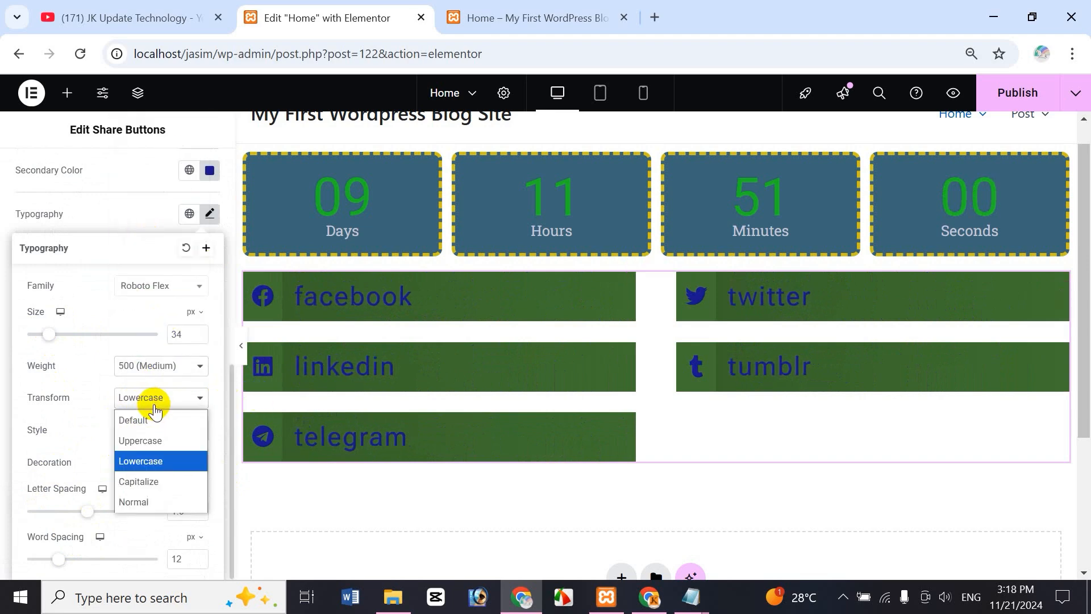
pyautogui.click(148, 417)
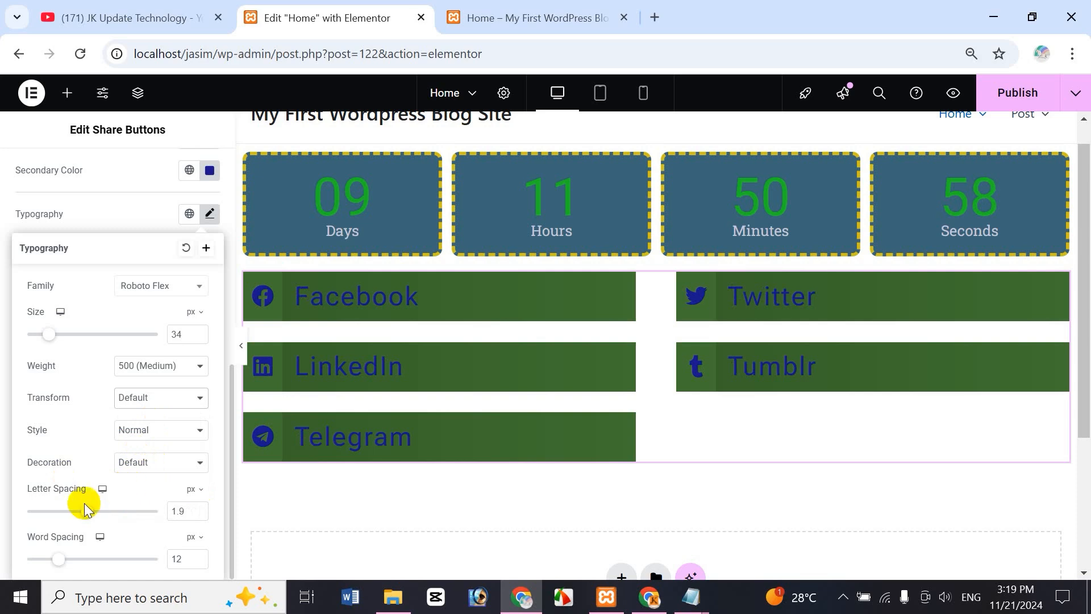
# Set the labels' letter spacing to 5.2 px and word spacing to 18 px, and reset the typography to default.
pyautogui.moveTo(87, 514); pyautogui.dragTo(115, 511)
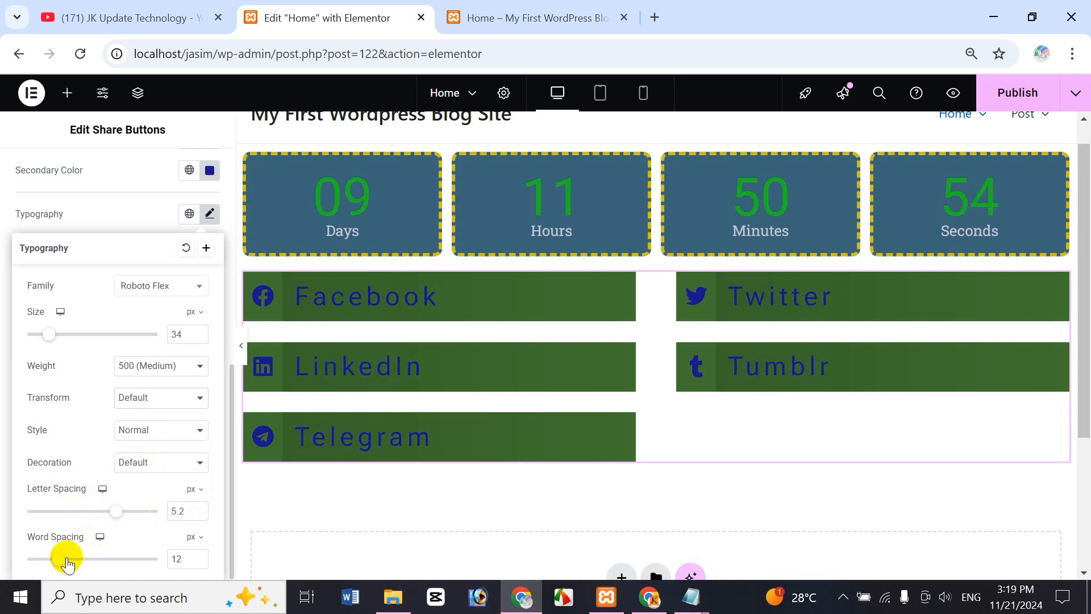
pyautogui.moveTo(110, 561); pyautogui.dragTo(78, 561)
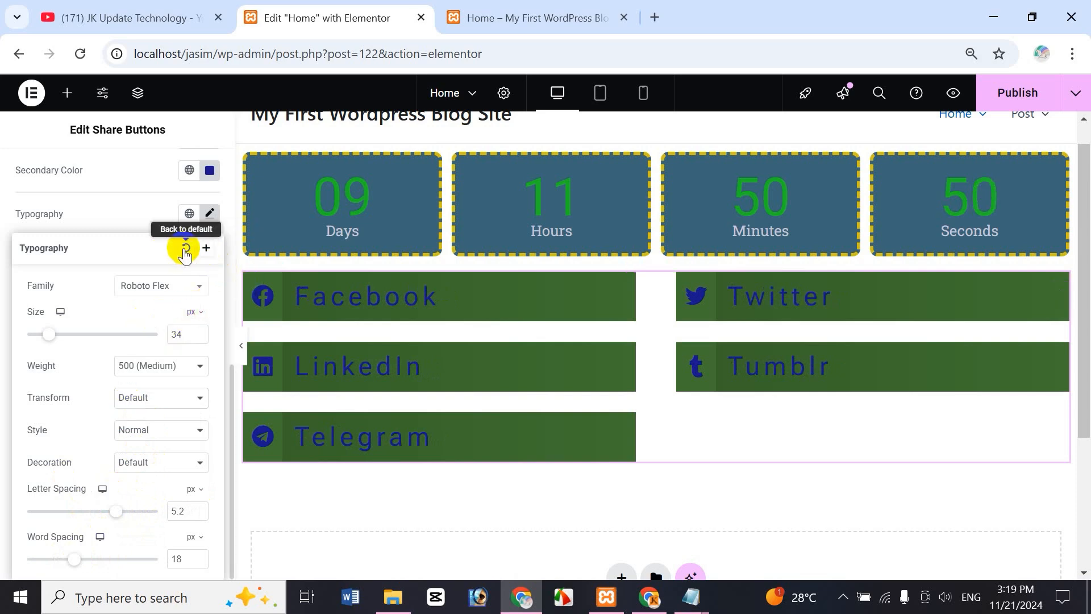
pyautogui.click(185, 249)
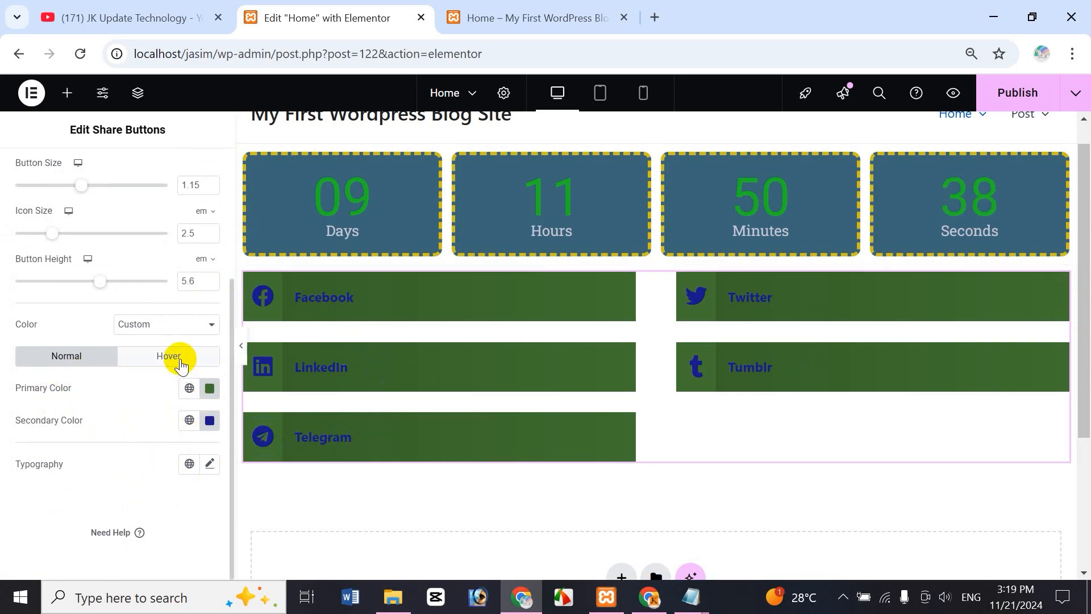
# Set the share buttons' hover primary color to dark red.
pyautogui.click(181, 366)
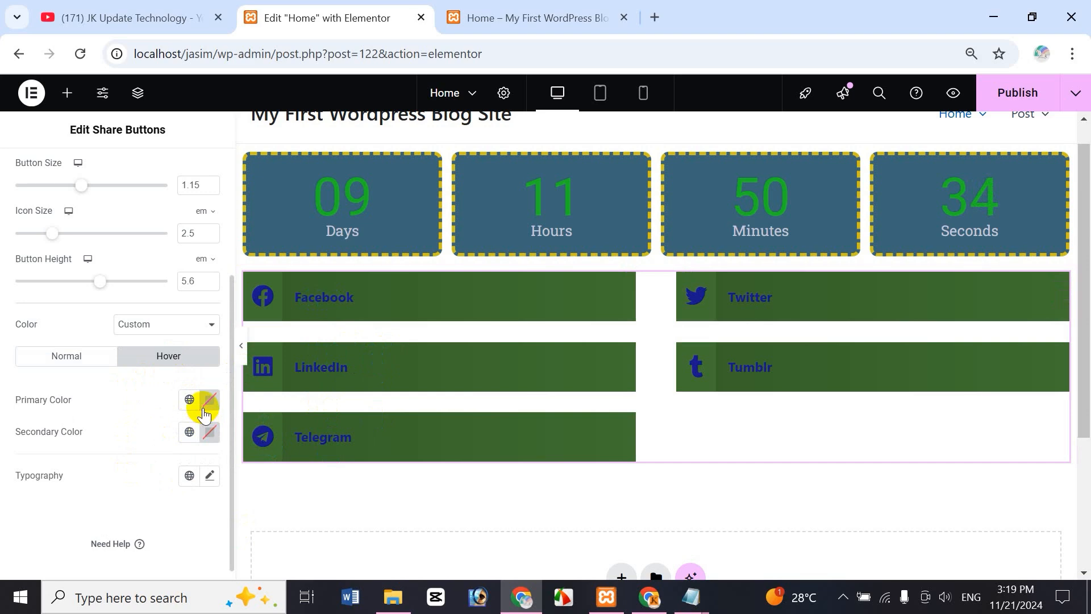
pyautogui.click(208, 401)
pyautogui.click(251, 250)
pyautogui.click(291, 374)
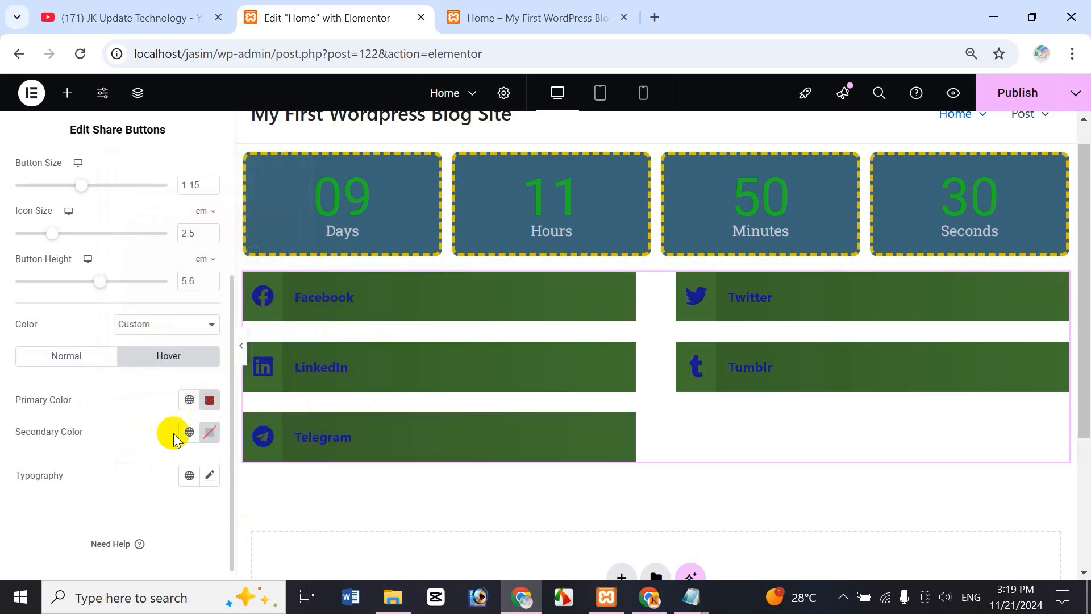
# Set the share buttons' hover secondary color to green.
pyautogui.click(208, 433)
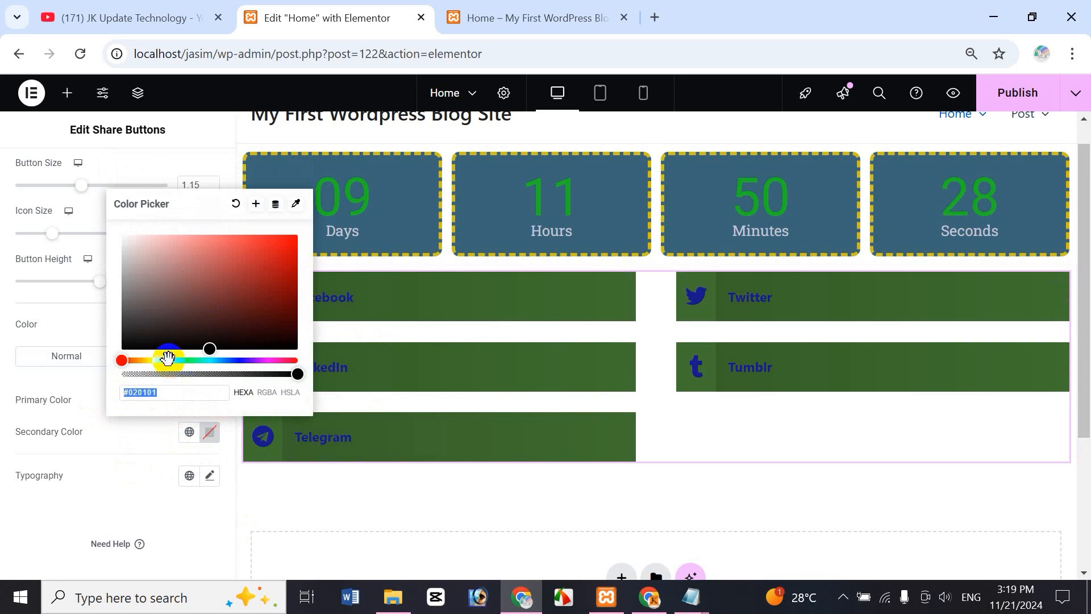
pyautogui.click(167, 359)
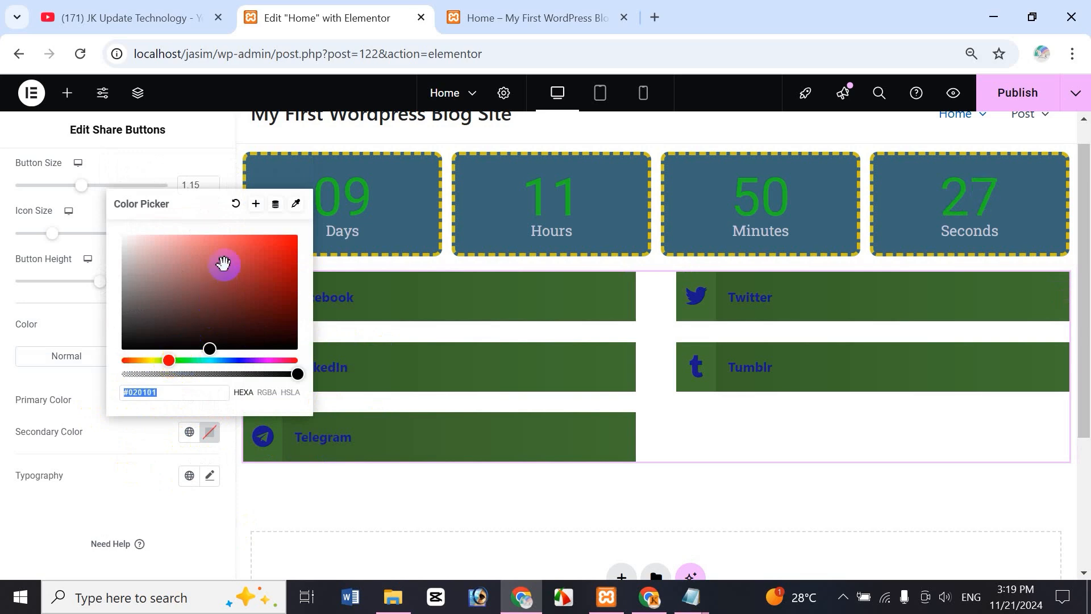
pyautogui.click(184, 360)
pyautogui.click(238, 283)
pyautogui.click(146, 409)
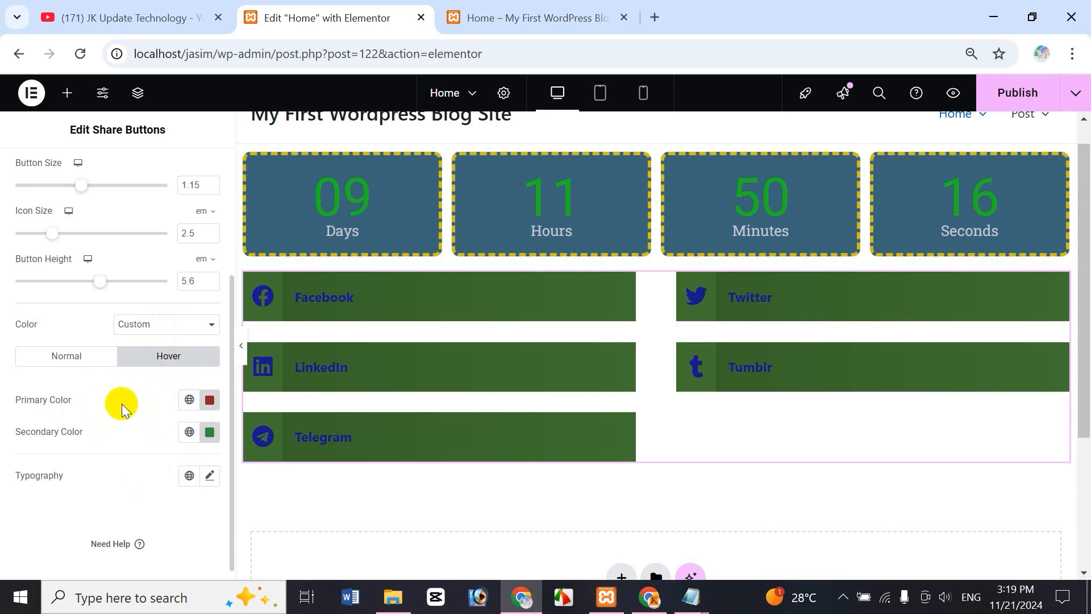
# Switch the share buttons back to Official color and reactivate their custom typography.
pyautogui.click(162, 323)
pyautogui.click(171, 344)
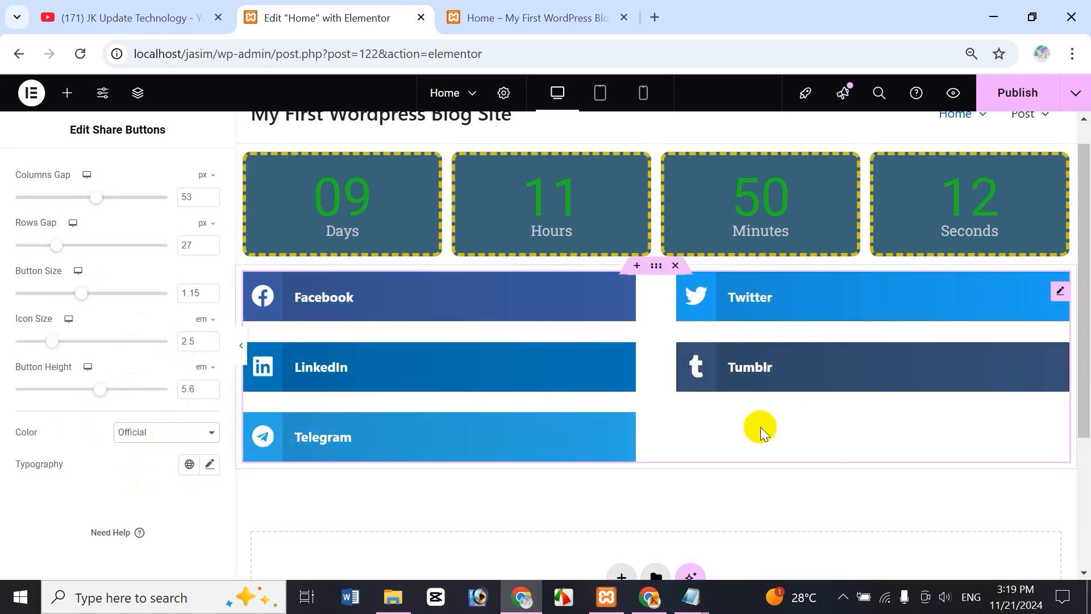
pyautogui.click(208, 463)
pyautogui.click(115, 461)
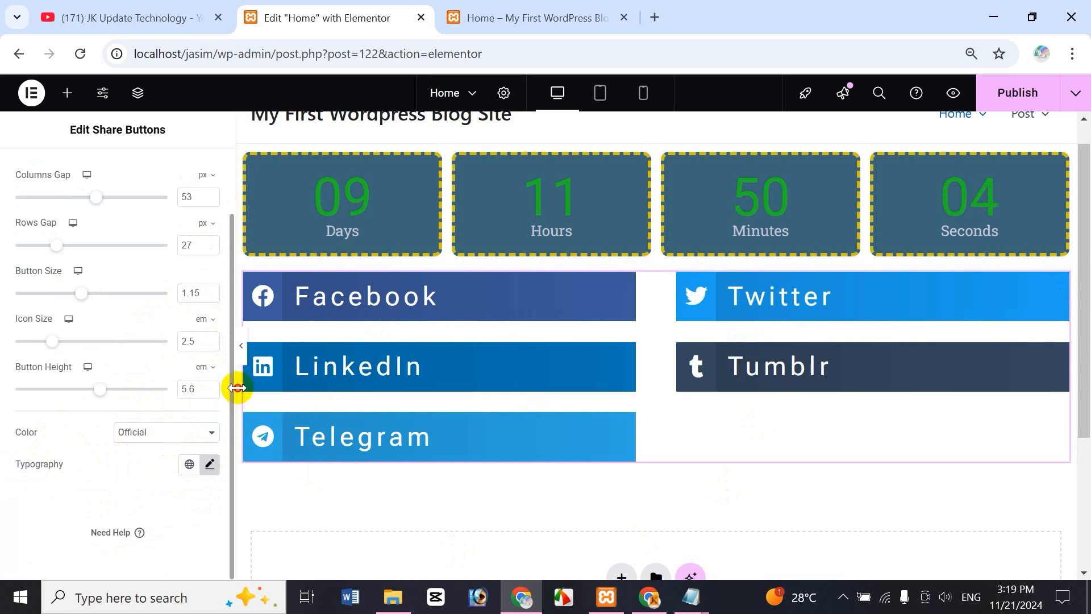
pyautogui.moveTo(237, 387); pyautogui.dragTo(235, 363)
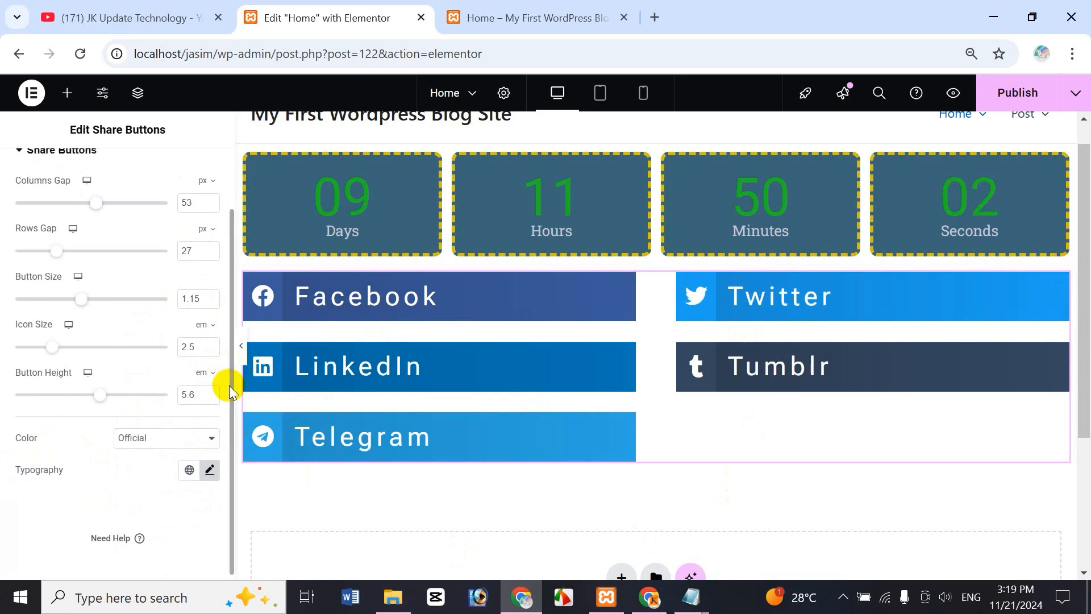
pyautogui.moveTo(228, 400); pyautogui.dragTo(224, 219)
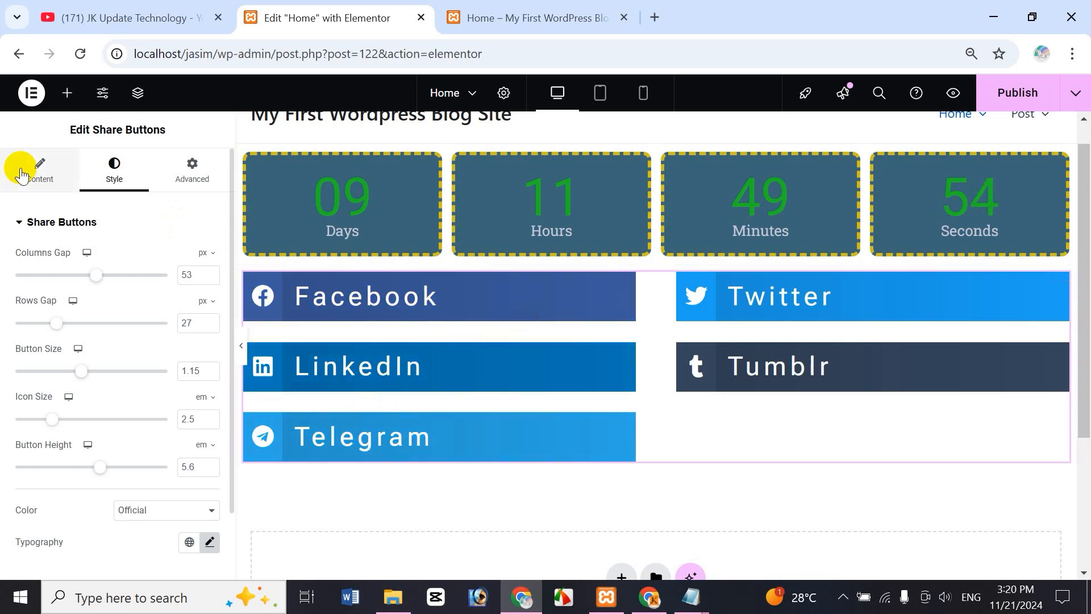
pyautogui.click(21, 175)
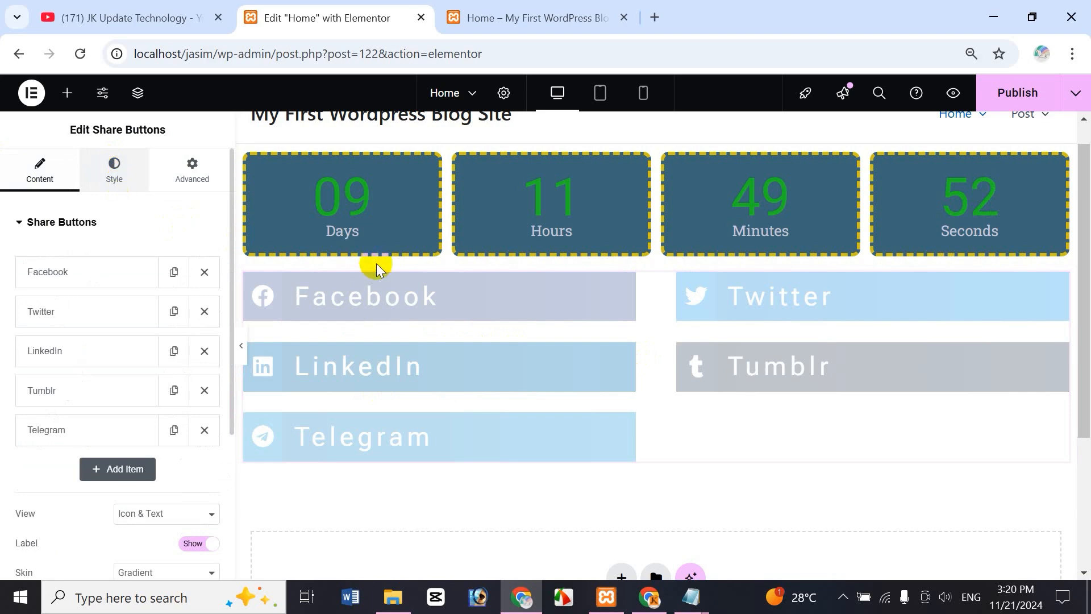
pyautogui.click(114, 170)
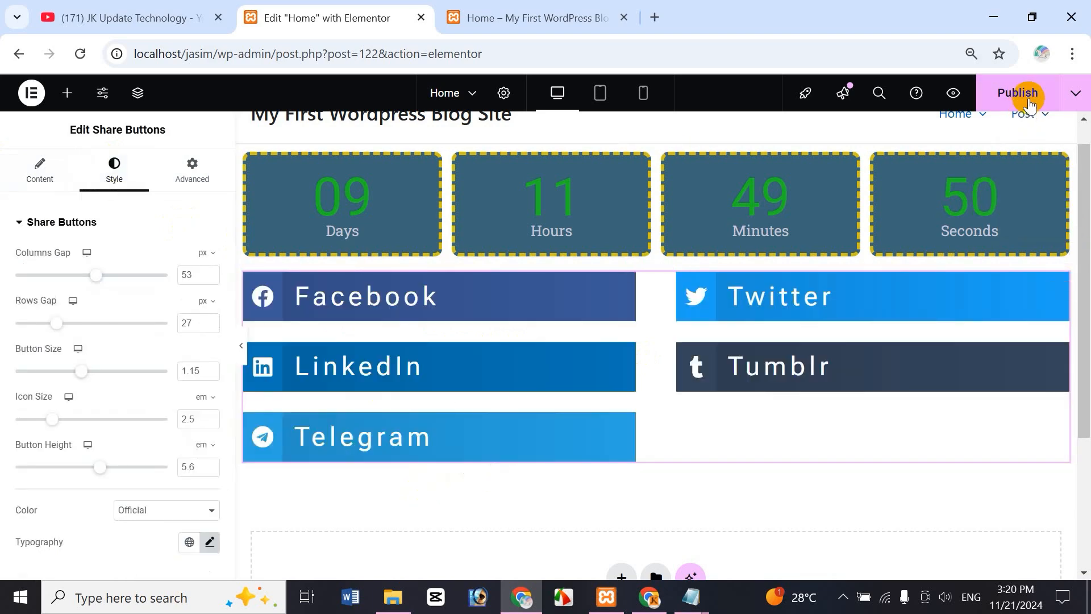
# Publish the styled Home page and reload its live version.
pyautogui.click(1030, 104)
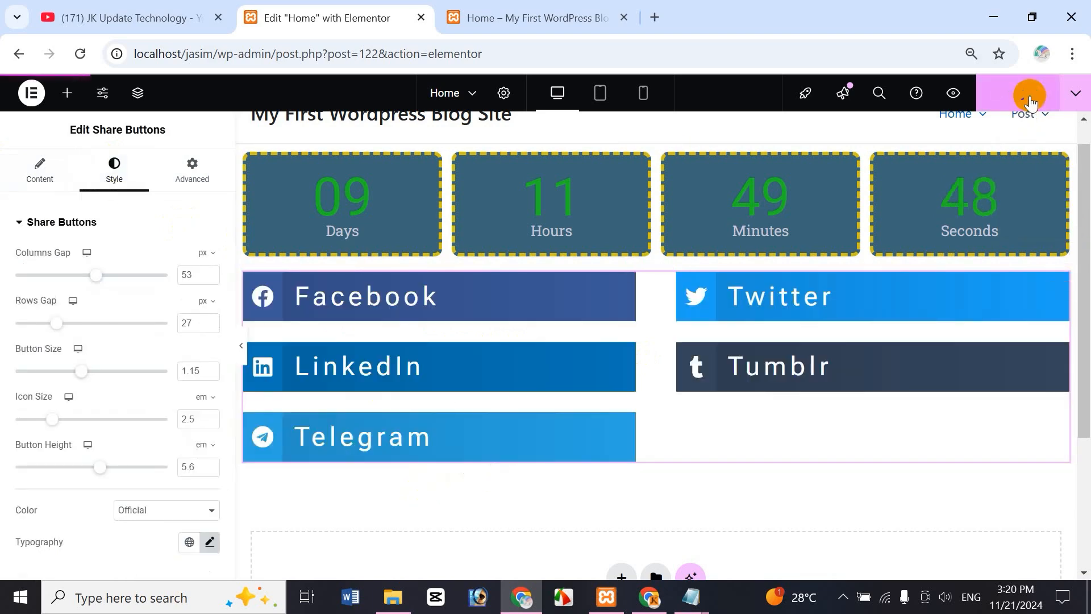
pyautogui.click(1075, 93)
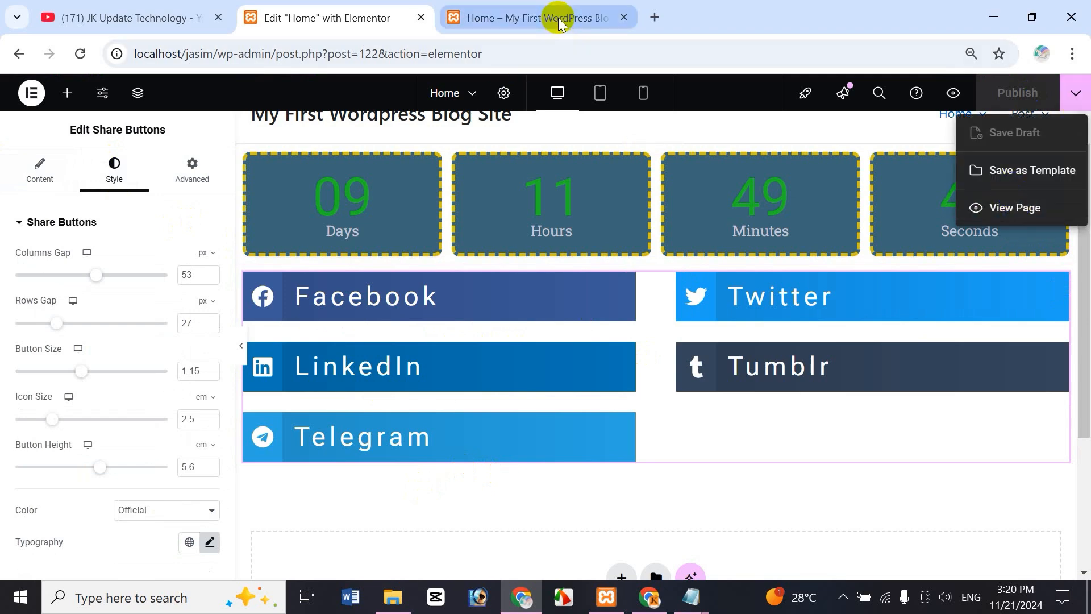
pyautogui.click(588, 18)
pyautogui.click(81, 54)
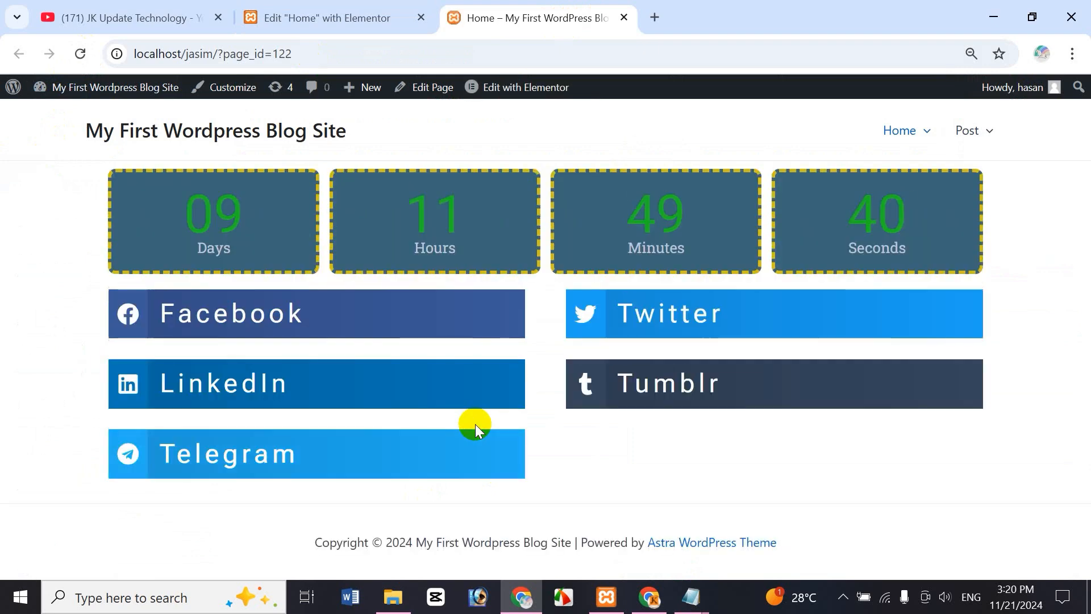
# Compare the share buttons in the editor with those on the live Home page.
pyautogui.click(359, 20)
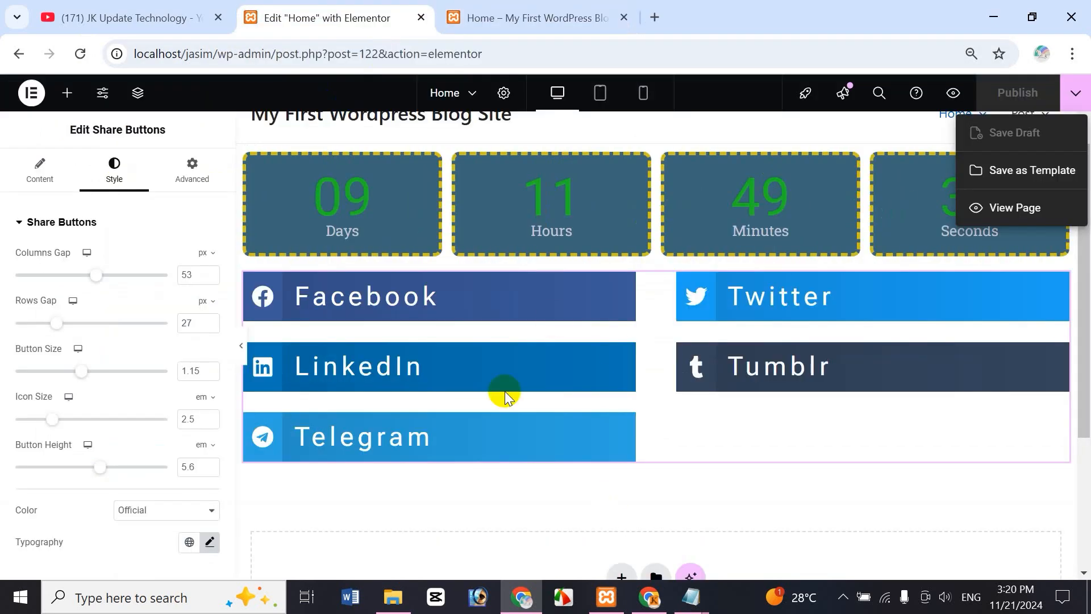
pyautogui.click(569, 19)
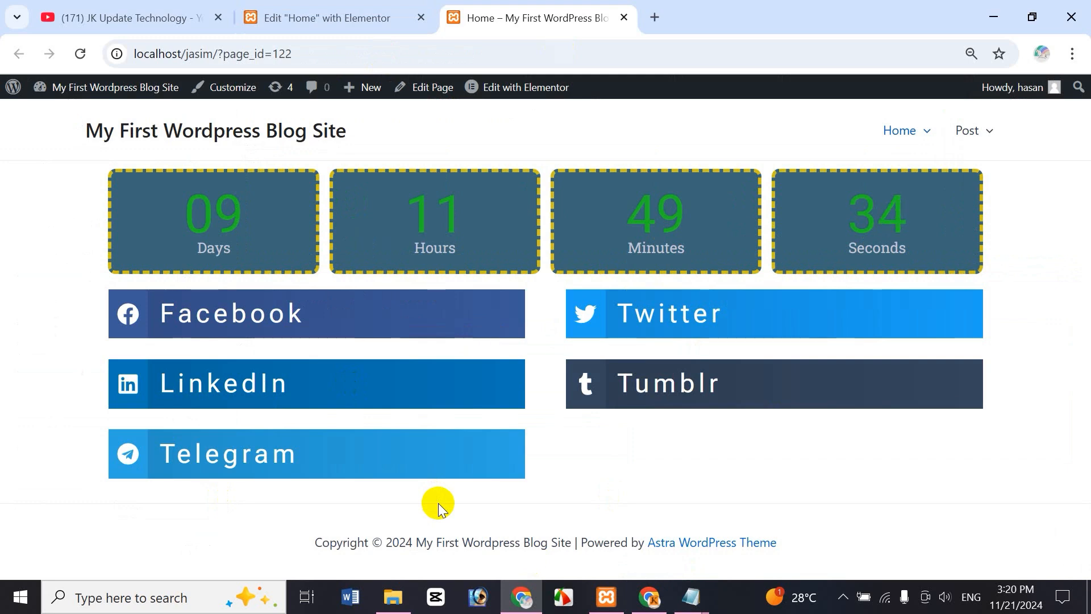
pyautogui.click(312, 26)
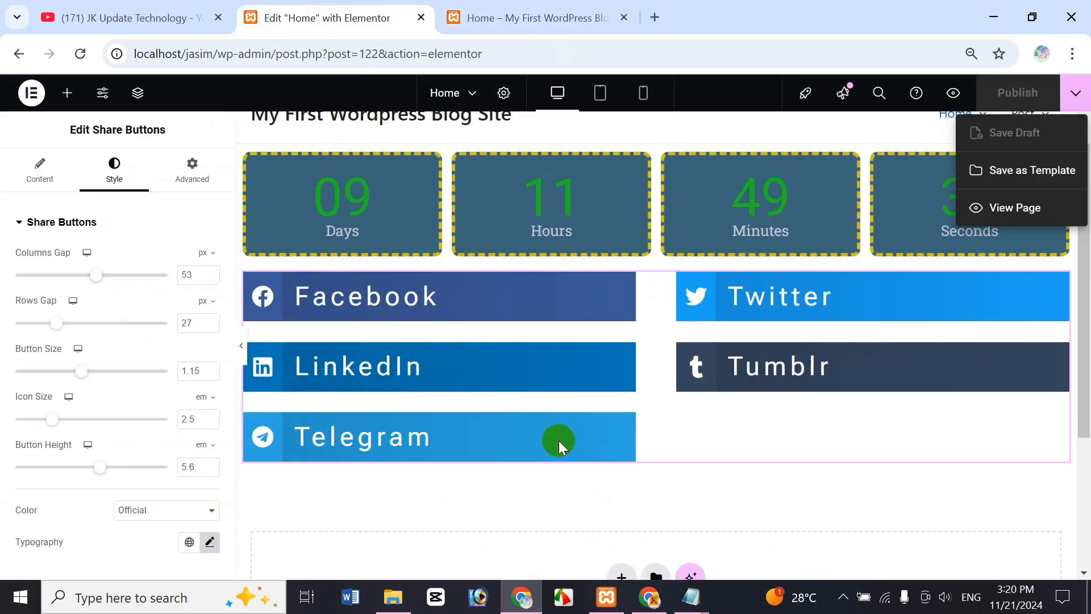
pyautogui.click(511, 17)
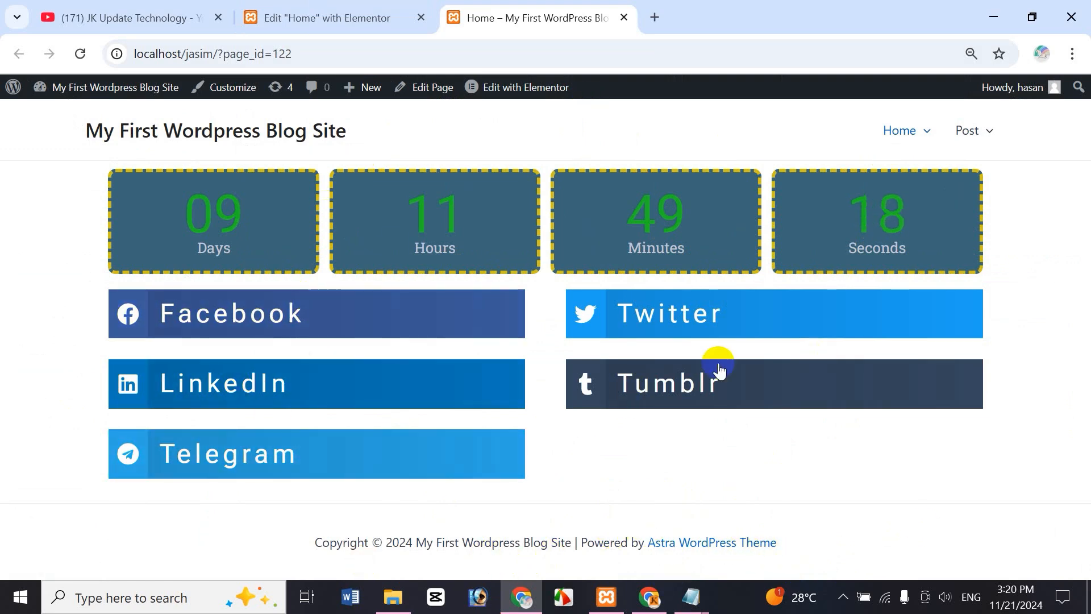
# Test the Twitter share button on the live Home page and check the link in the post composer.
pyautogui.click(690, 324)
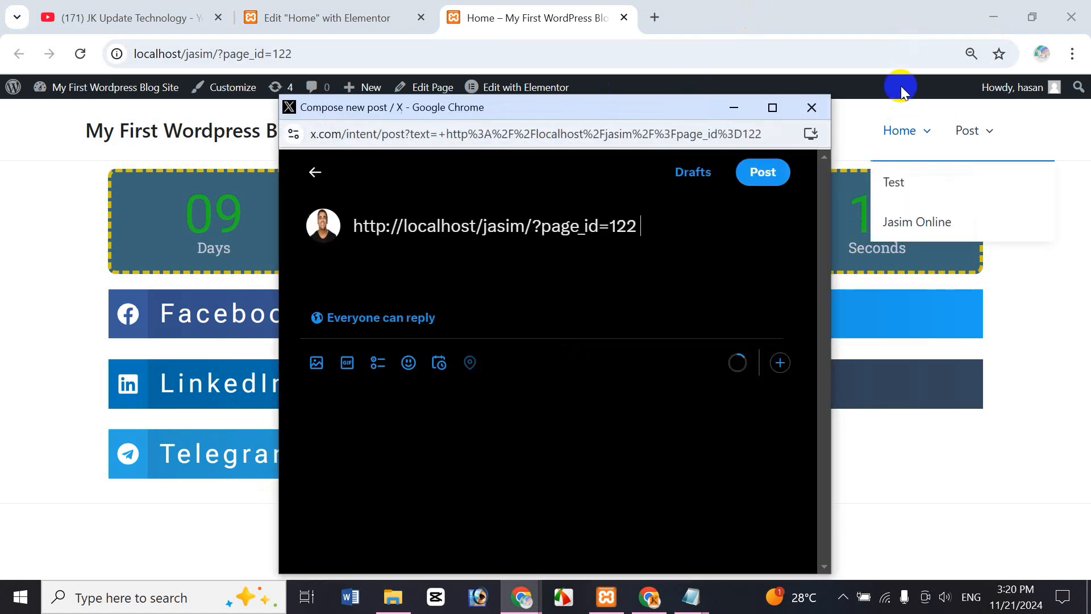
pyautogui.click(379, 329)
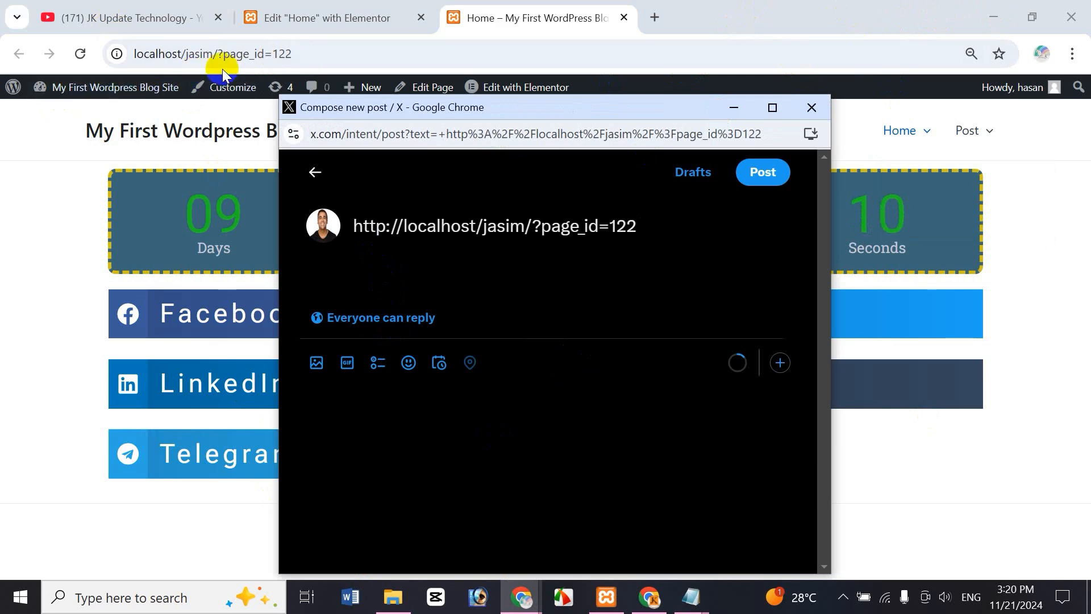
pyautogui.click(658, 330)
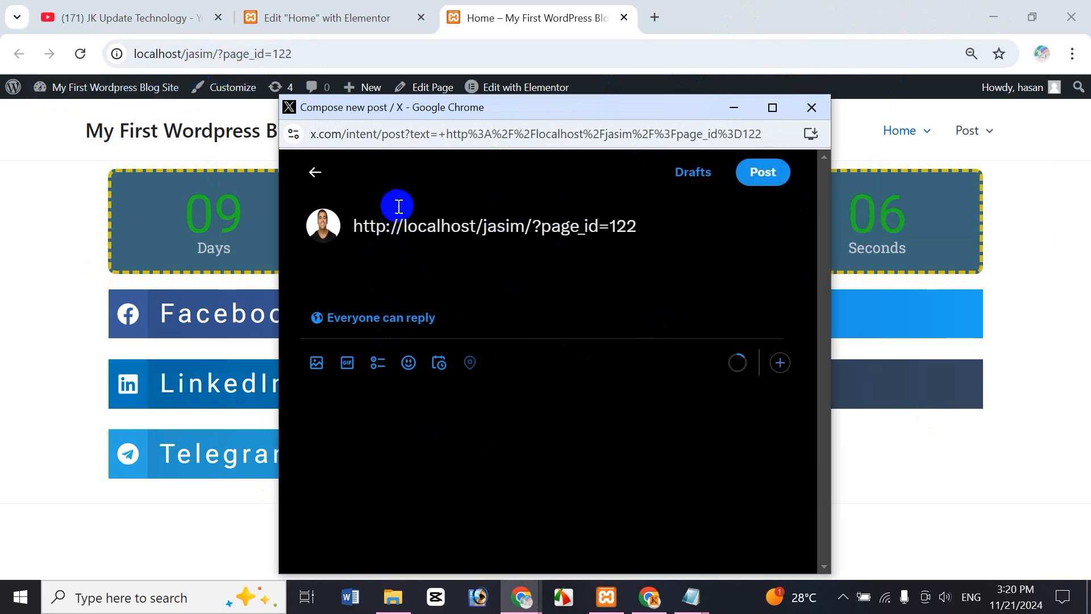
# Add the sample text "sdfsdfsdfsd" on a new line below the link in the X post composer, and close it without posting.
pyautogui.press('Return')
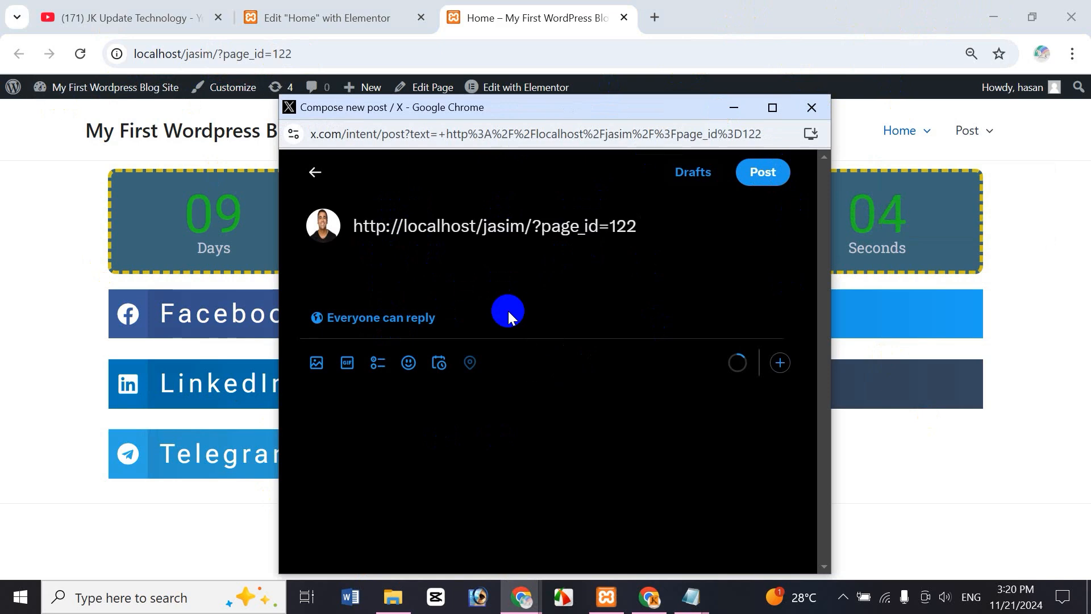
pyautogui.write('sdfsdfsdfsd')
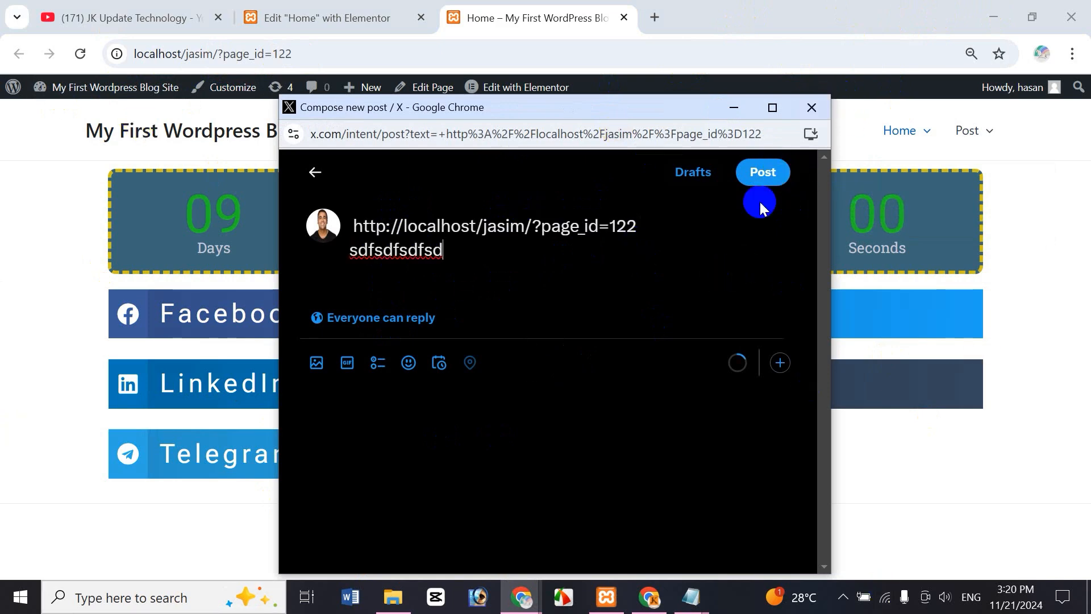
pyautogui.click(822, 108)
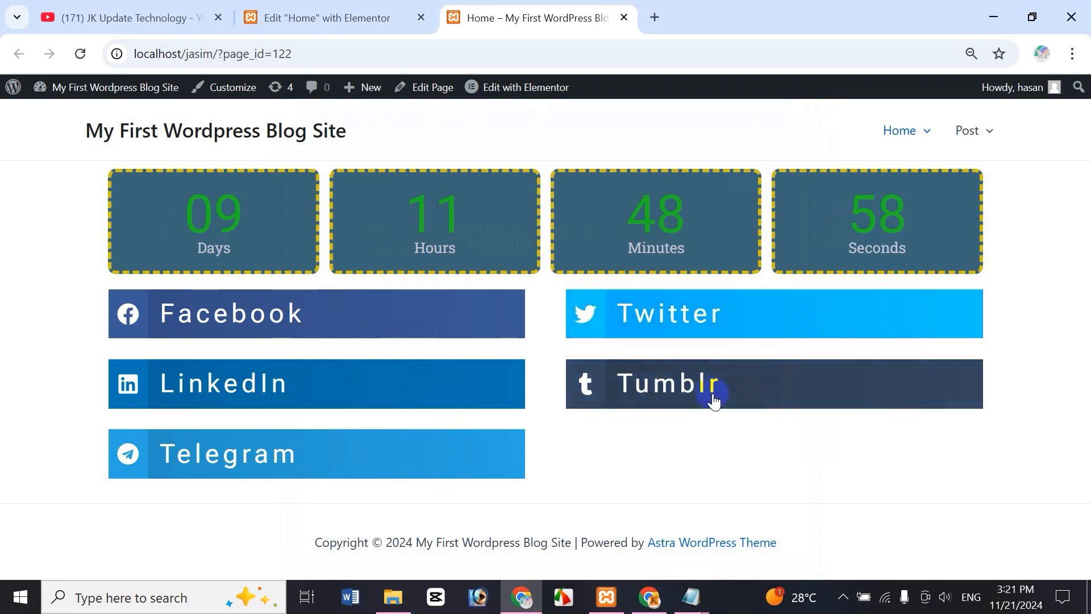
# Test the Tumblr and Telegram share buttons on the live Home page, closing each share window without sharing.
pyautogui.click(652, 396)
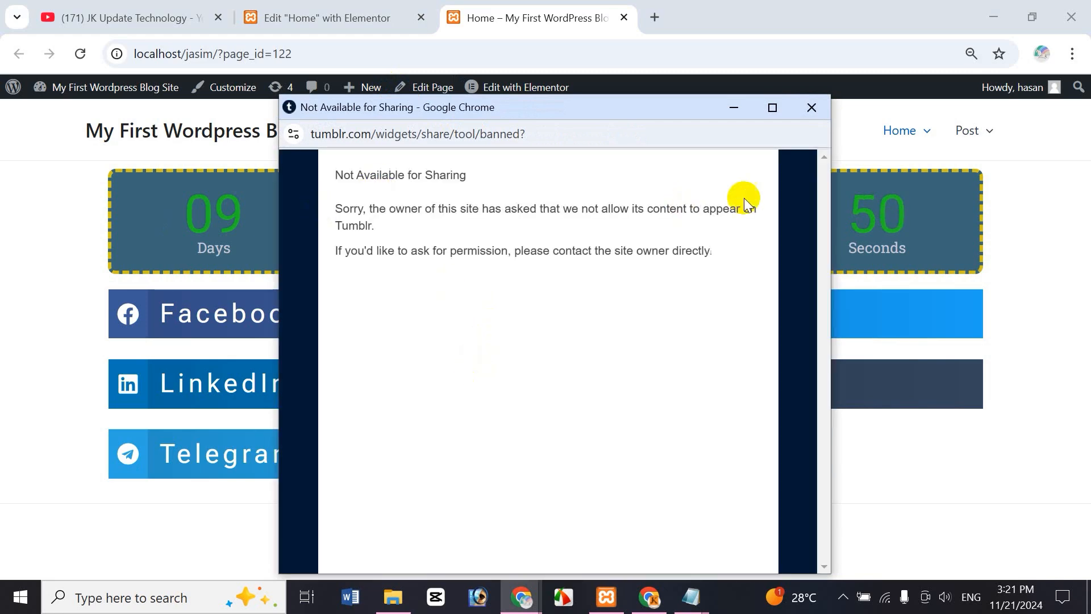
pyautogui.click(811, 107)
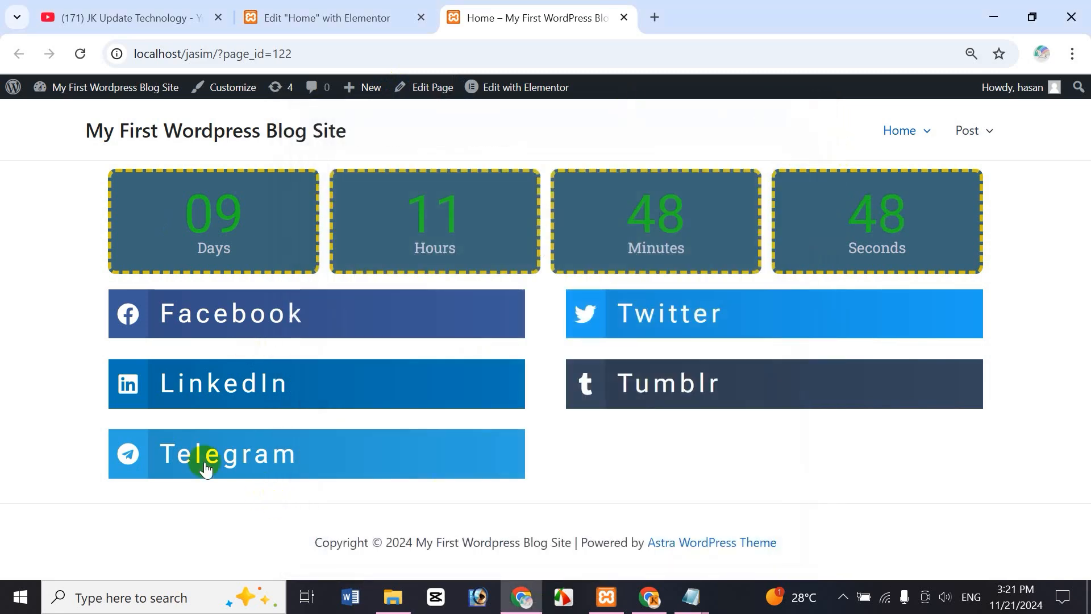
pyautogui.click(231, 448)
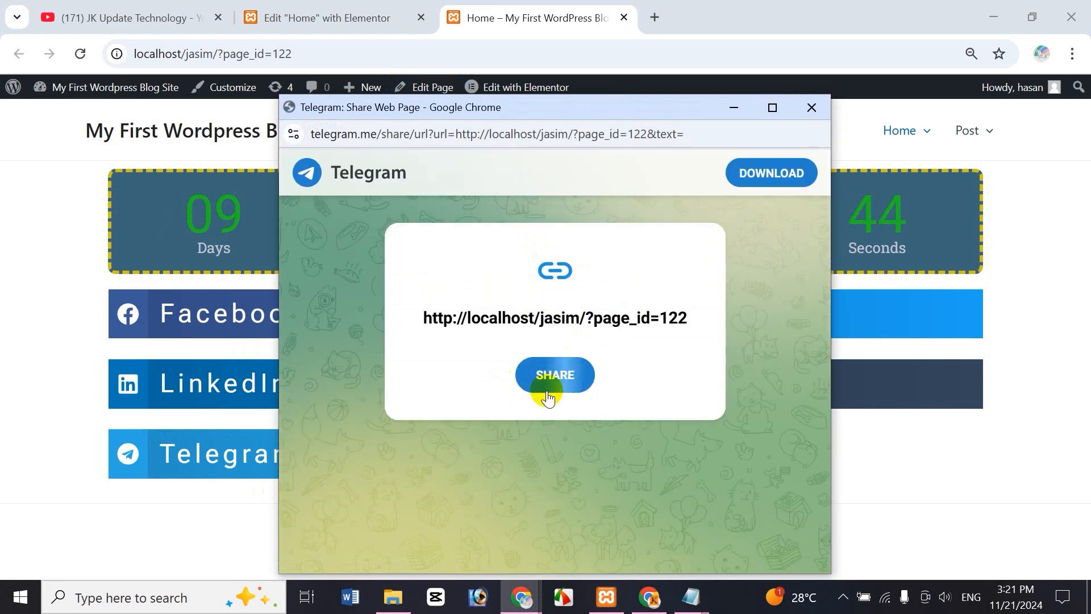
pyautogui.click(812, 107)
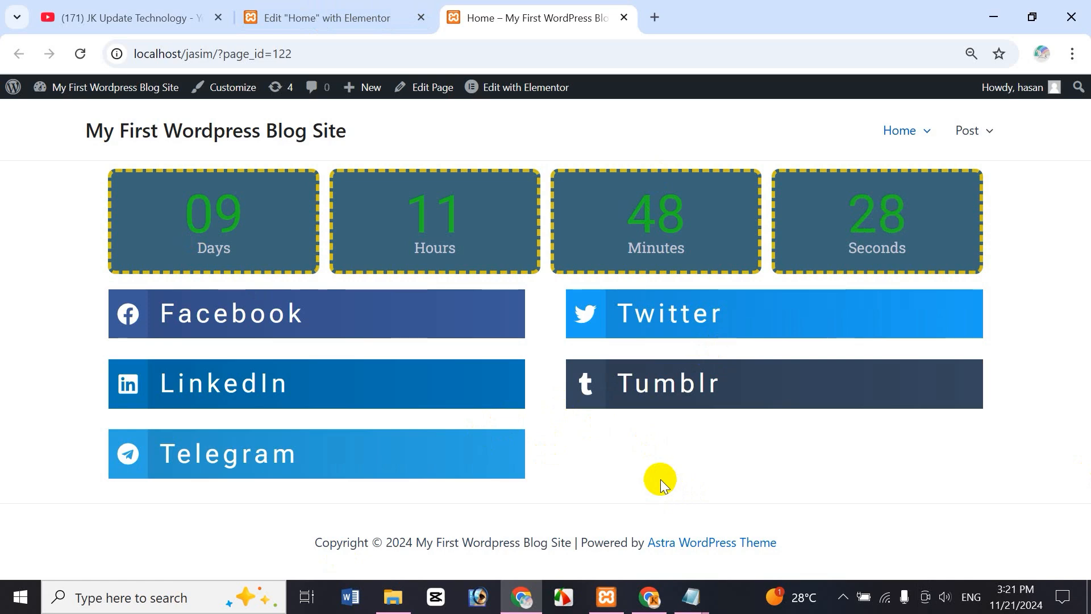
# Return to the Home page in the Elementor editor and switch to the JK Update Technology channel's videos on YouTube.
pyautogui.click(316, 19)
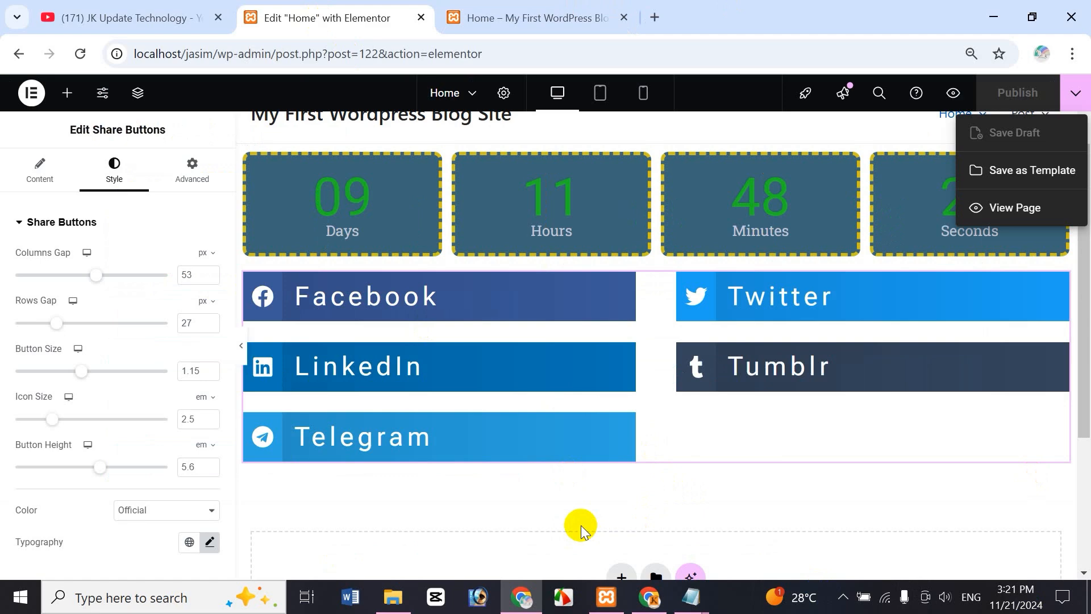
pyautogui.click(130, 8)
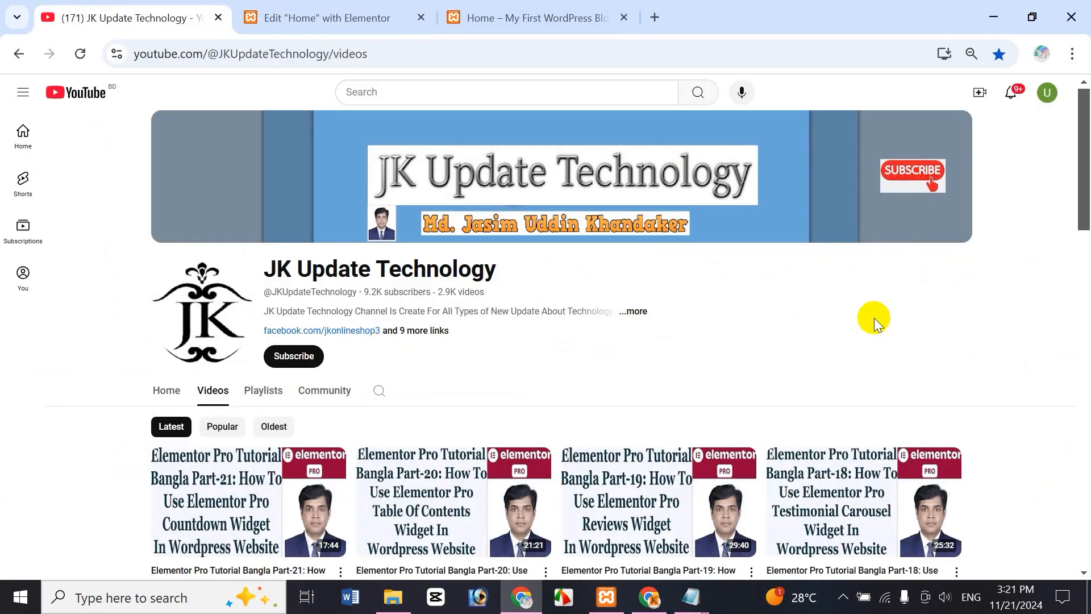